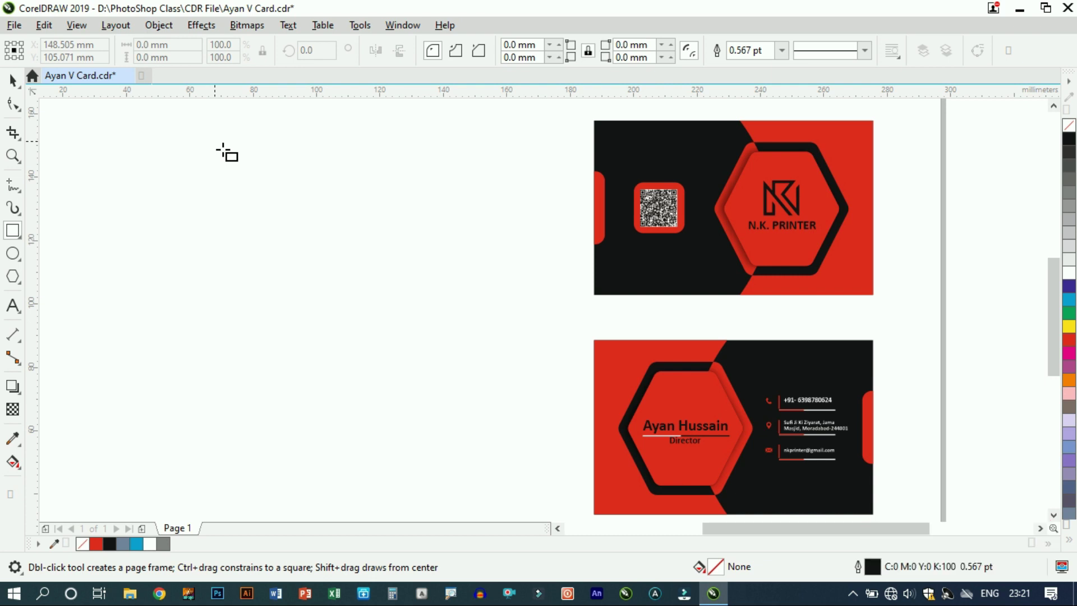
# Step: Draw a card outline rectangle in the empty area beside the finished cards and set its size to 88 x 55 mm
pyautogui.moveTo(296, 284); pyautogui.dragTo(359, 305)
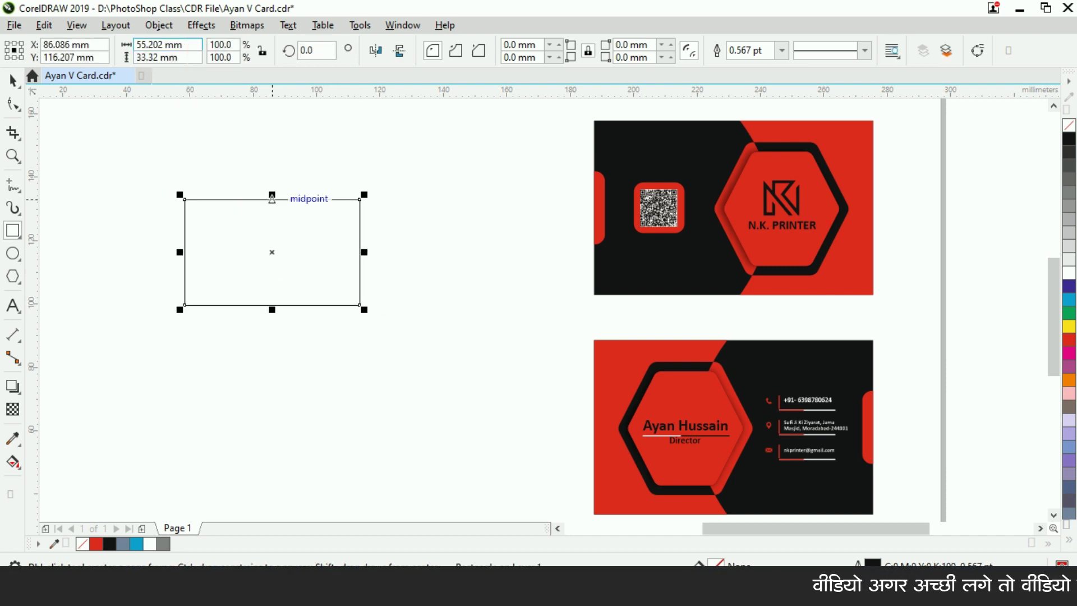
pyautogui.write('88')
pyautogui.press('Tab')
pyautogui.write('55')
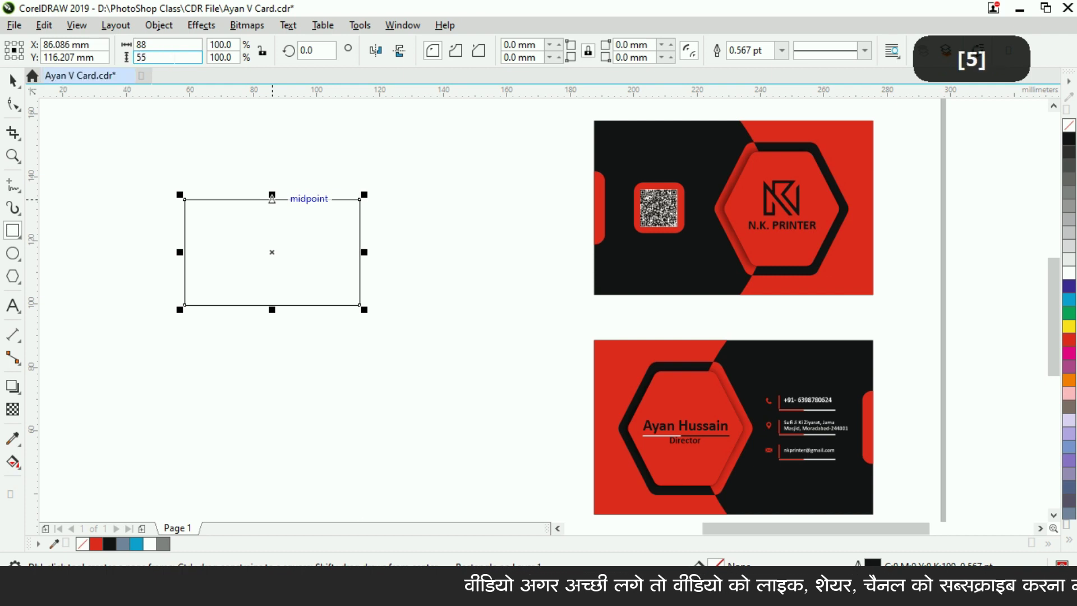
pyautogui.press('ctrl')
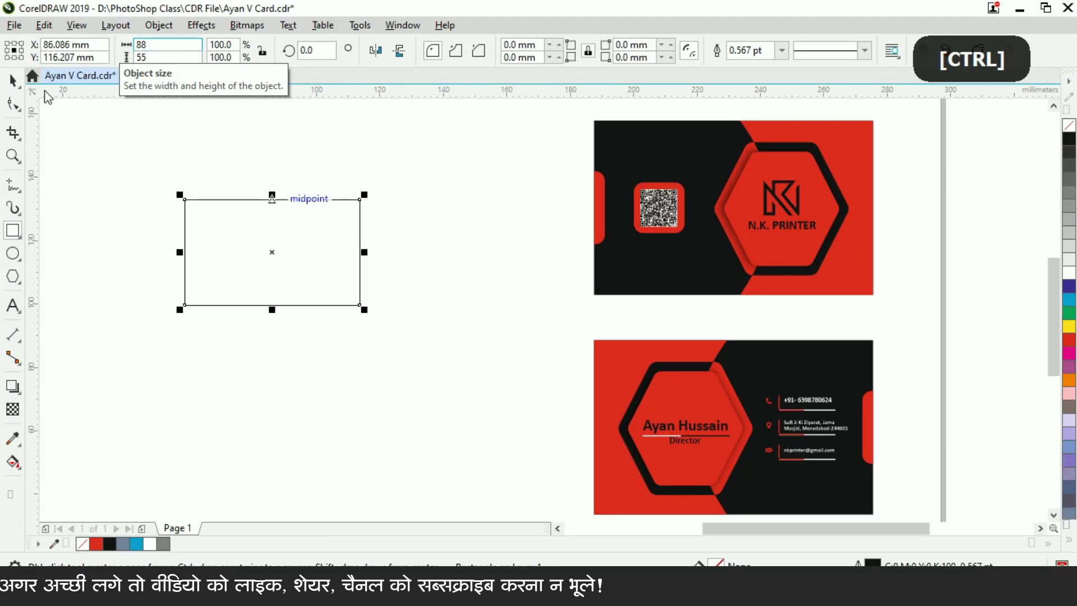
pyautogui.click(235, 211)
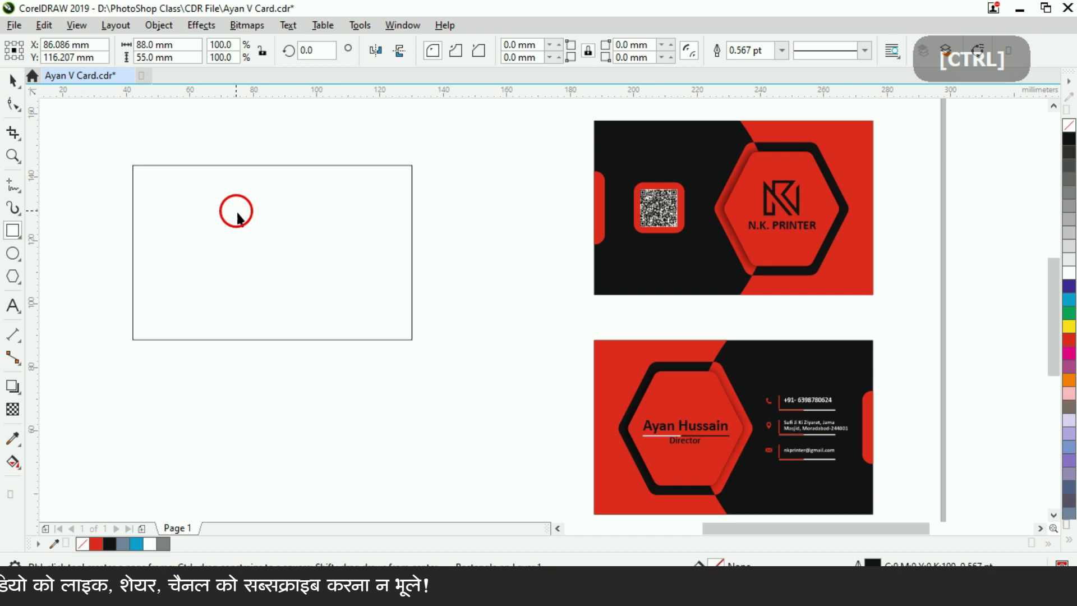
# Step: Move the 88 x 55 mm rectangle closer to the finished cards and align its top edge with the upper card
pyautogui.moveTo(228, 200); pyautogui.dragTo(298, 170)
pyautogui.keyDown('shift'); pyautogui.click(628, 151); pyautogui.keyUp('shift')
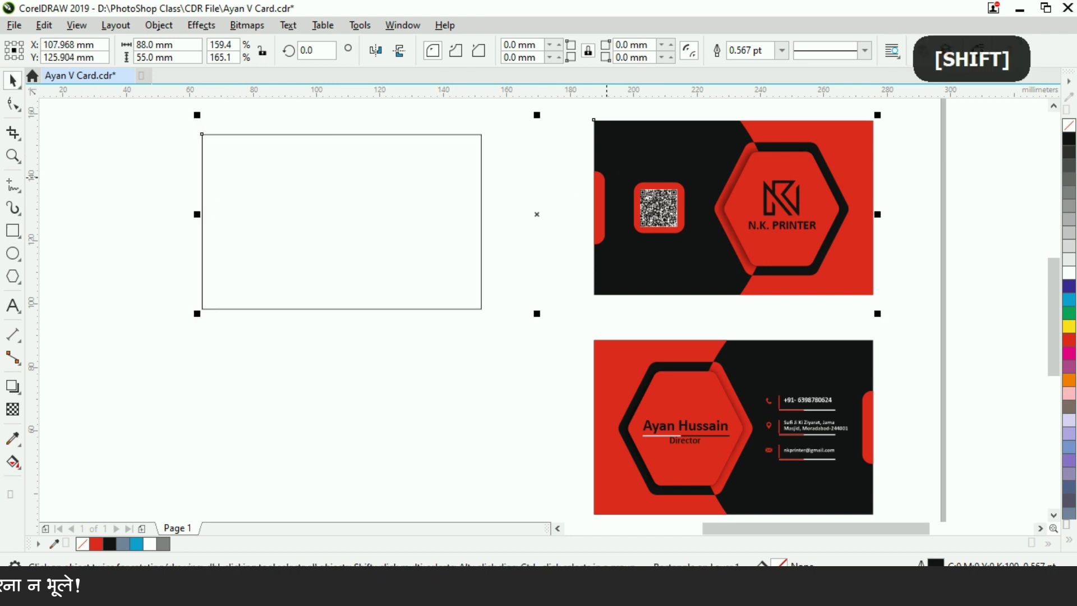
pyautogui.press('t')
pyautogui.click(450, 359)
pyautogui.click(319, 192)
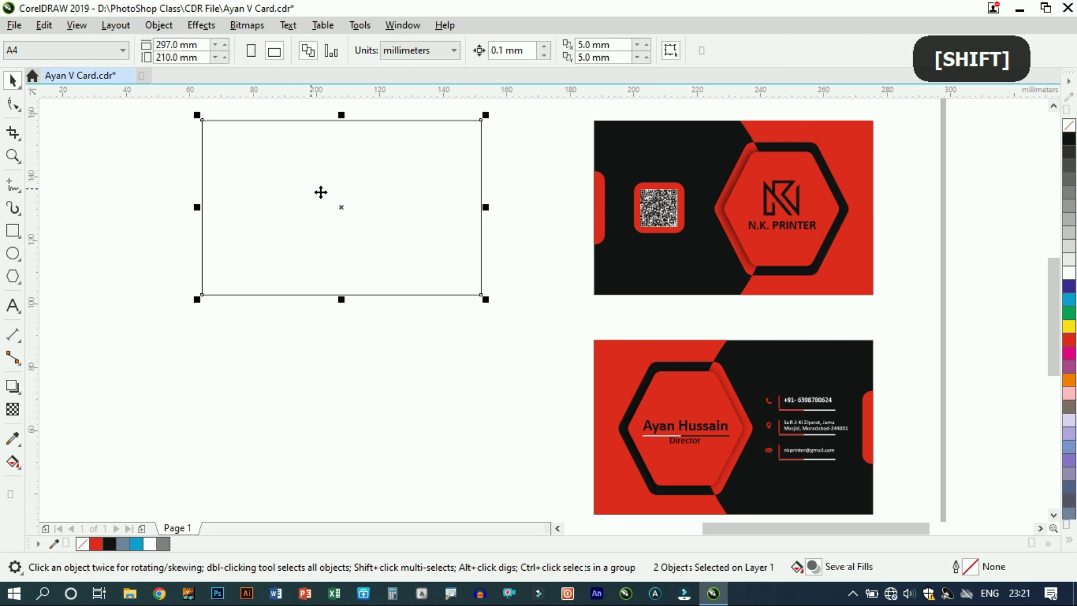
pyautogui.click(327, 169)
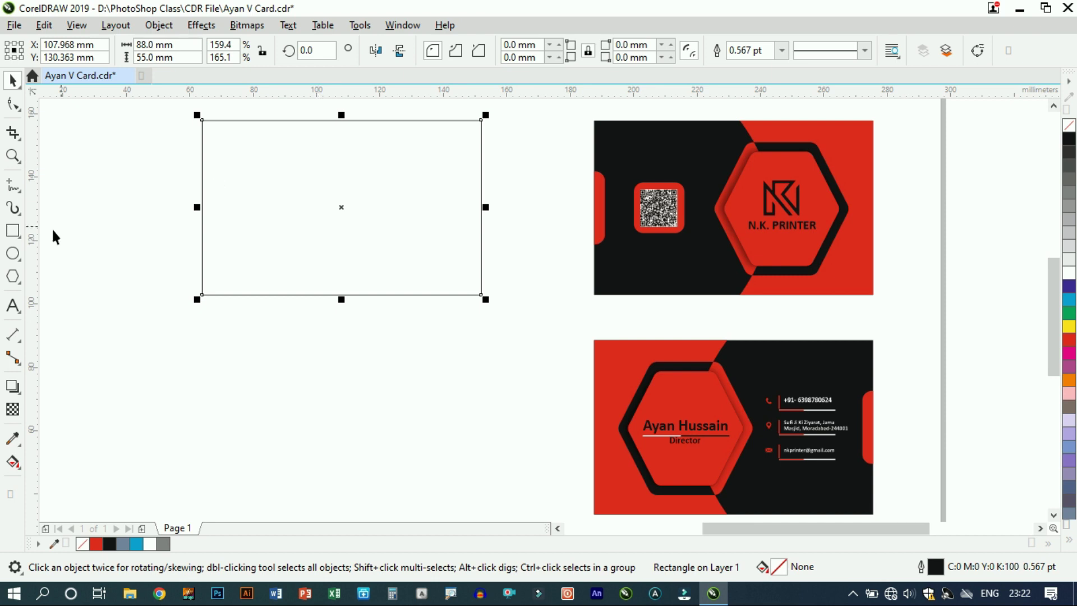
# Step: Draw a second rectangle near the card outline's lower-left corner and set its size to 42 x 55 mm
pyautogui.click(200, 339)
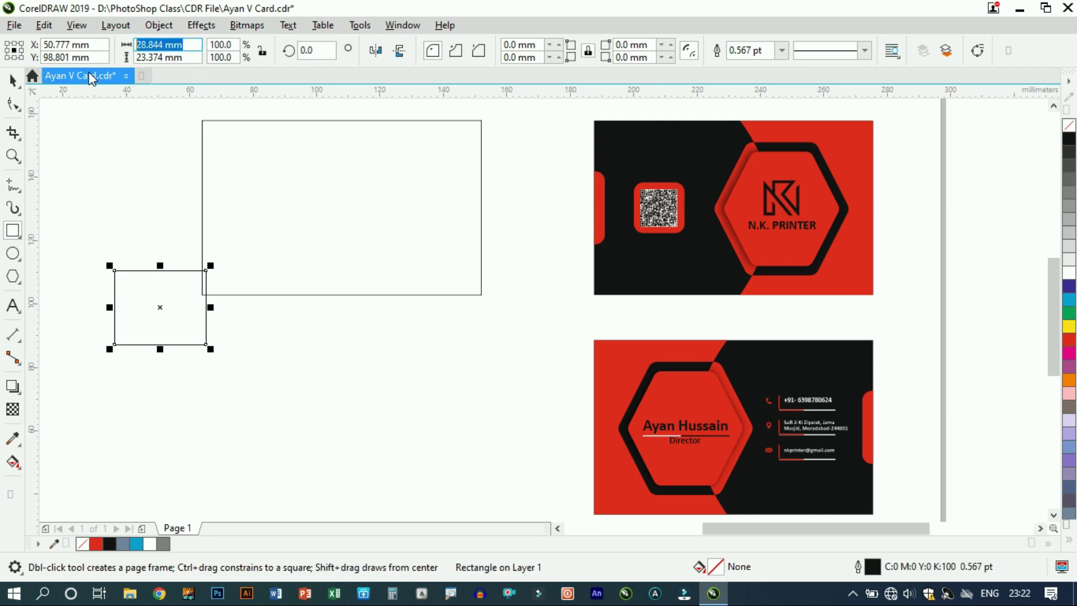
pyautogui.write('42')
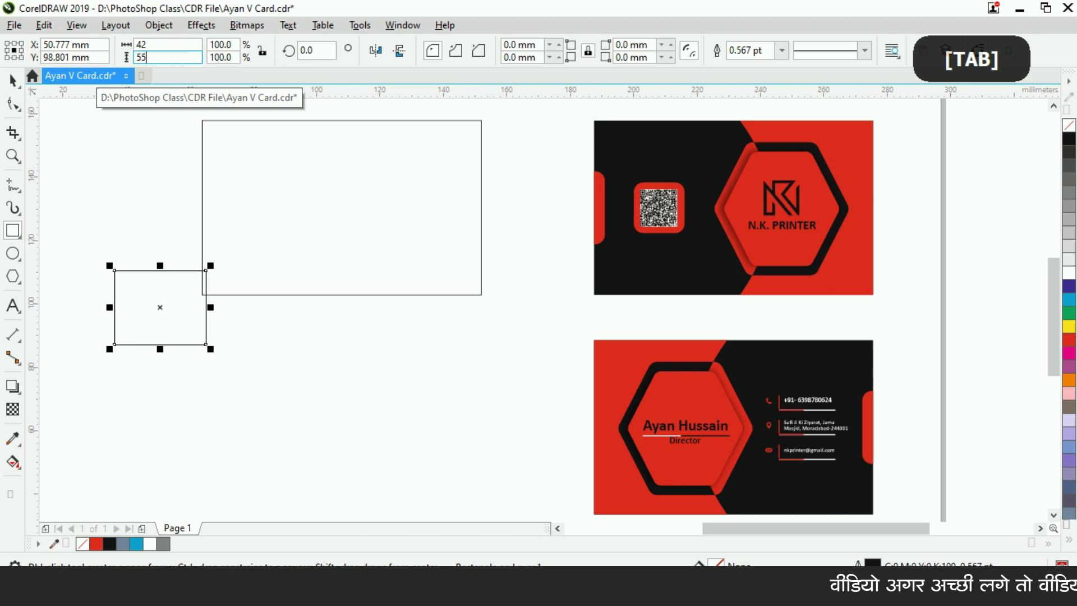
pyautogui.click(156, 47)
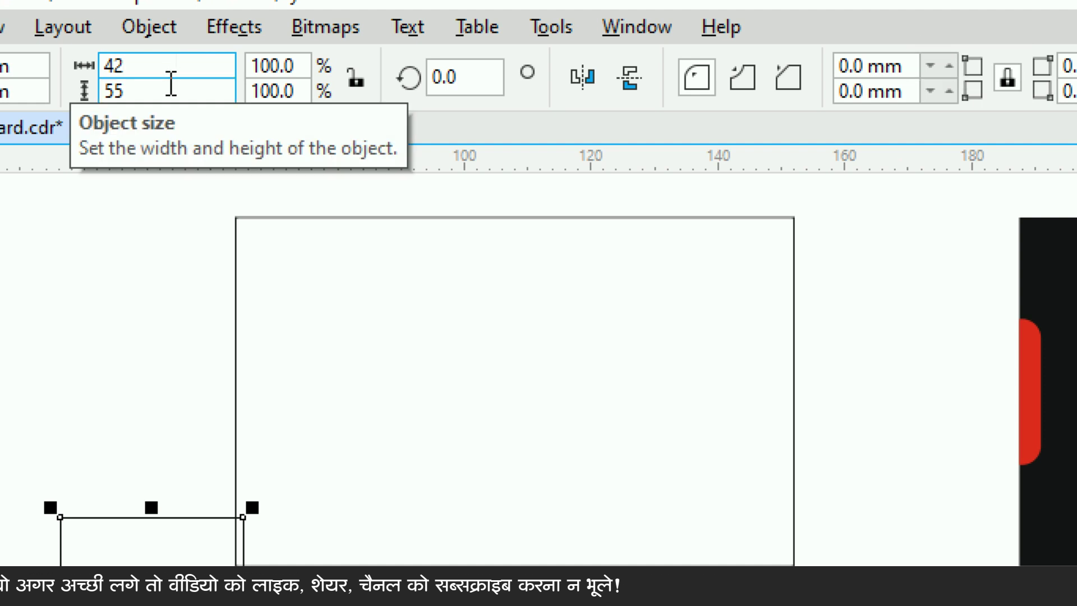
pyautogui.press('ctrl')
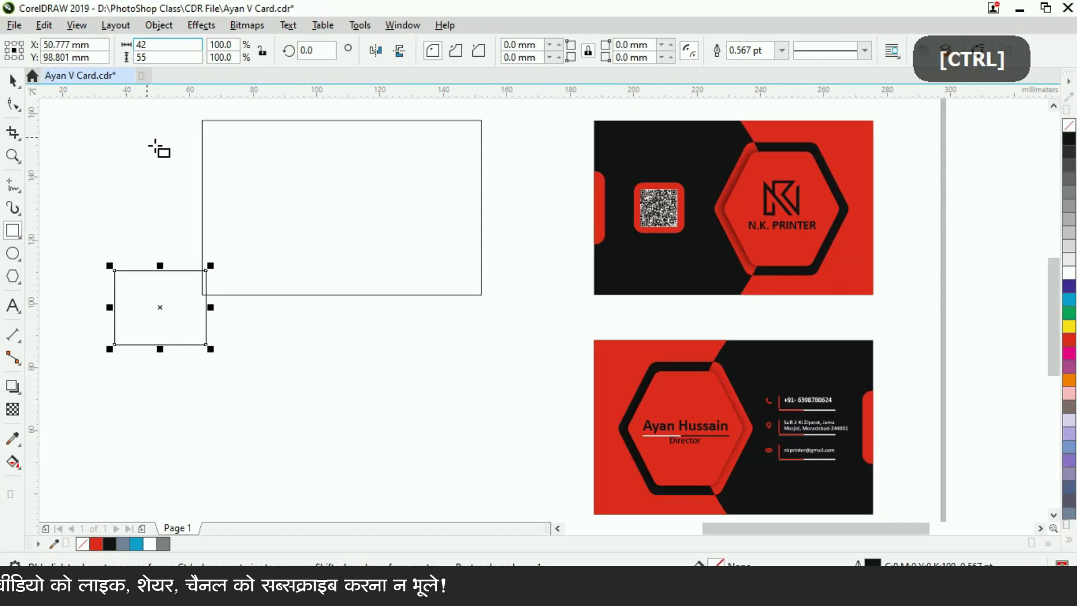
pyautogui.press('Return')
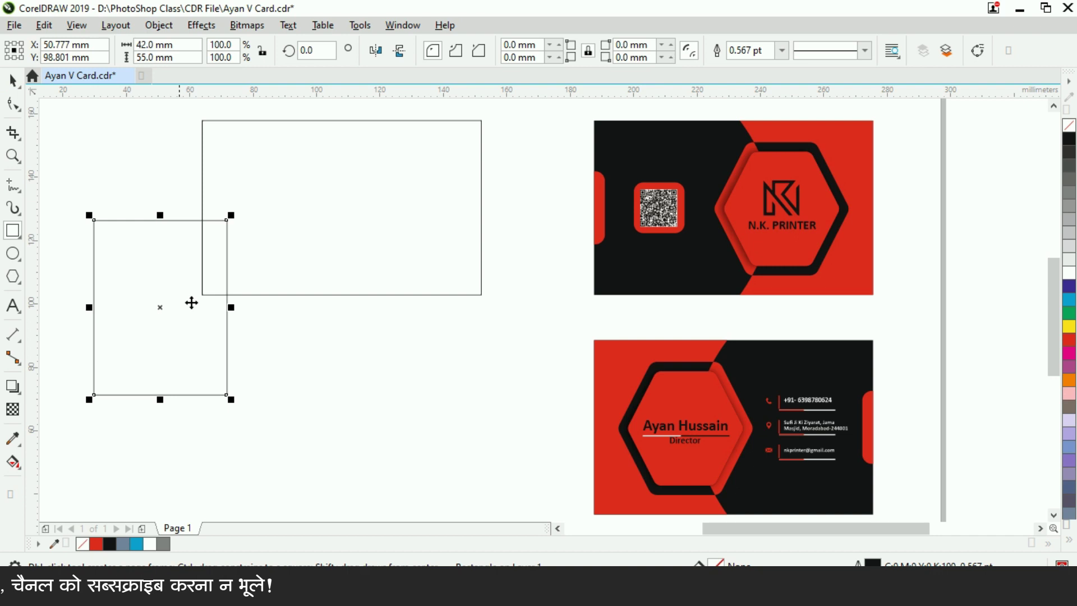
# Step: Move the 42 mm wide rectangle over the card outline and open the Align and Distribute options for both
pyautogui.moveTo(225, 308); pyautogui.dragTo(276, 276)
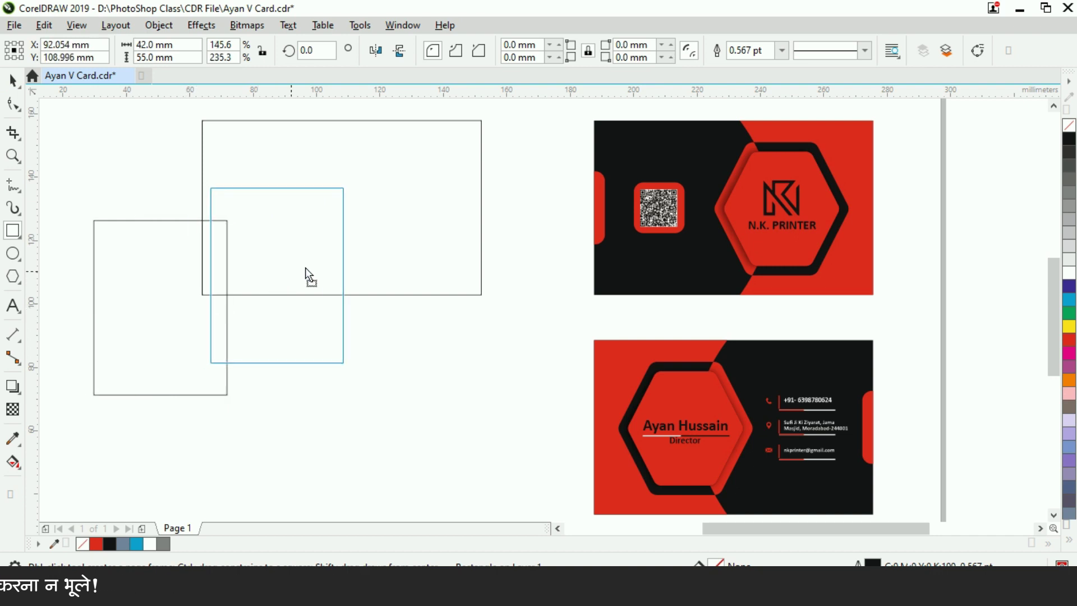
pyautogui.press('shift')
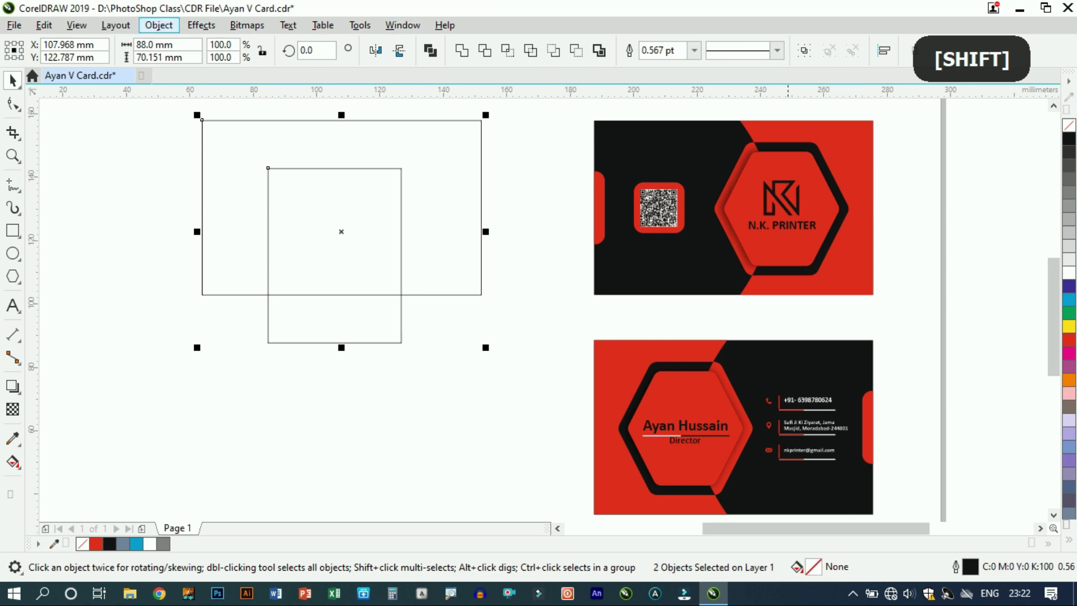
pyautogui.click(885, 52)
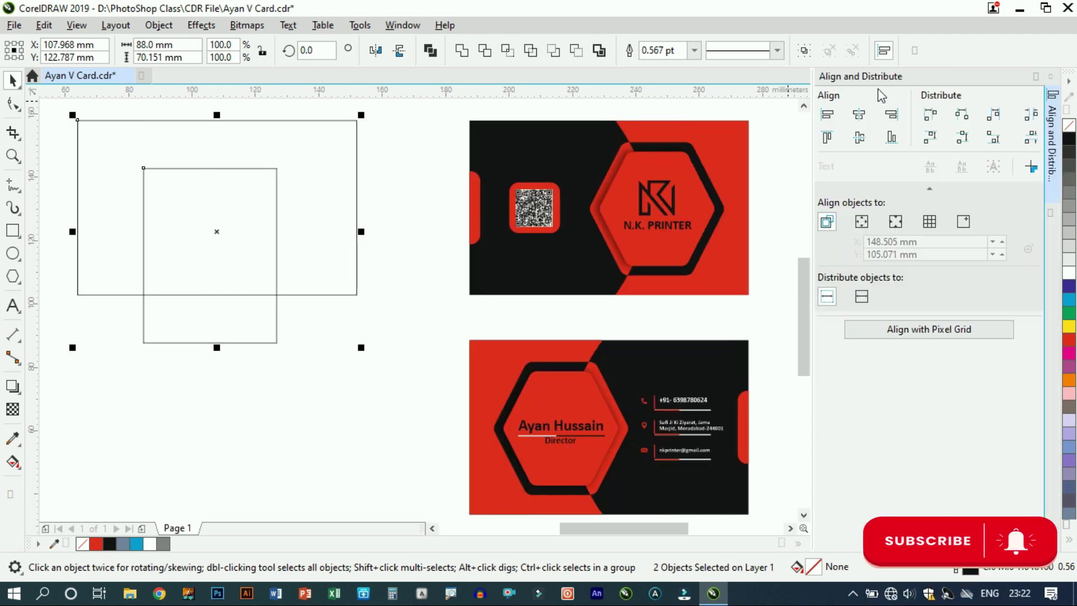
pyautogui.moveTo(346, 414); pyautogui.dragTo(346, 415)
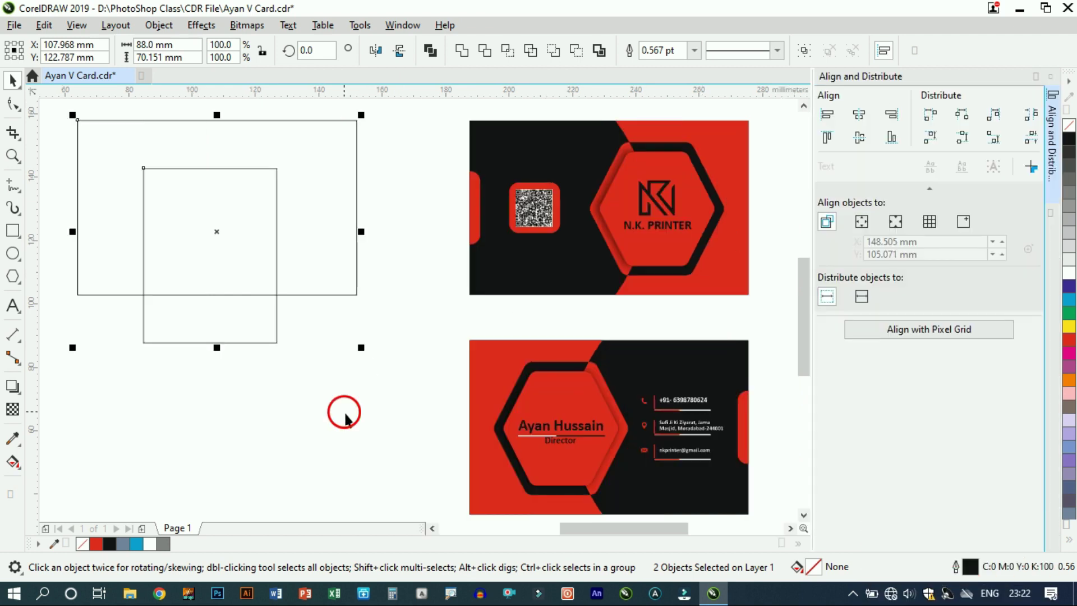
# Step: Align the 42 mm wide rectangle with the card outline's vertical centre and right edge
pyautogui.click(248, 231)
pyautogui.keyDown('shift'); pyautogui.click(321, 195); pyautogui.keyUp('shift')
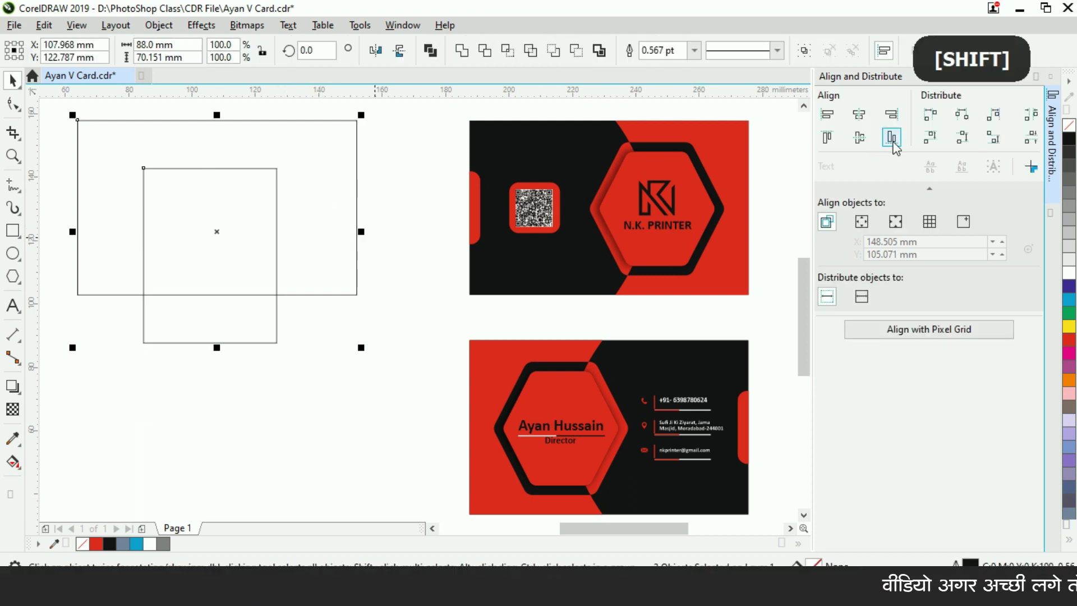
pyautogui.click(898, 119)
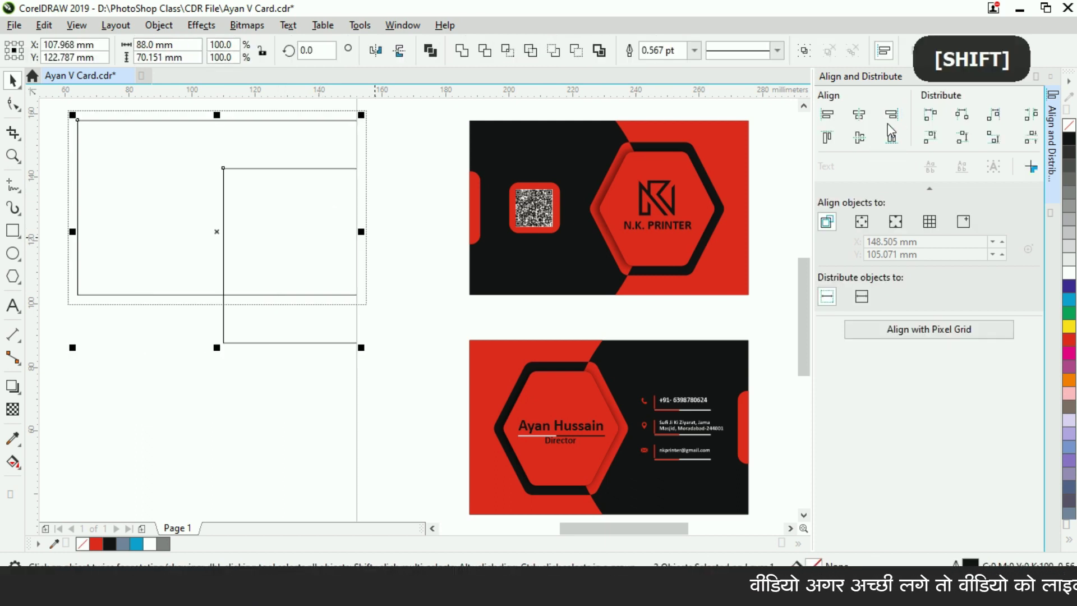
pyautogui.click(860, 115)
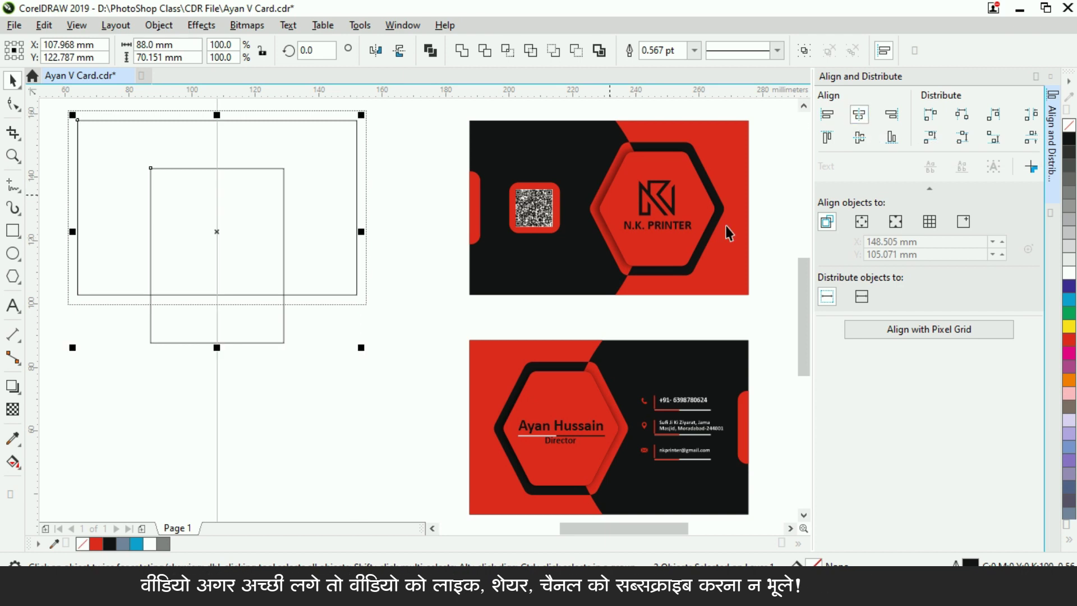
pyautogui.click(859, 137)
pyautogui.click(892, 114)
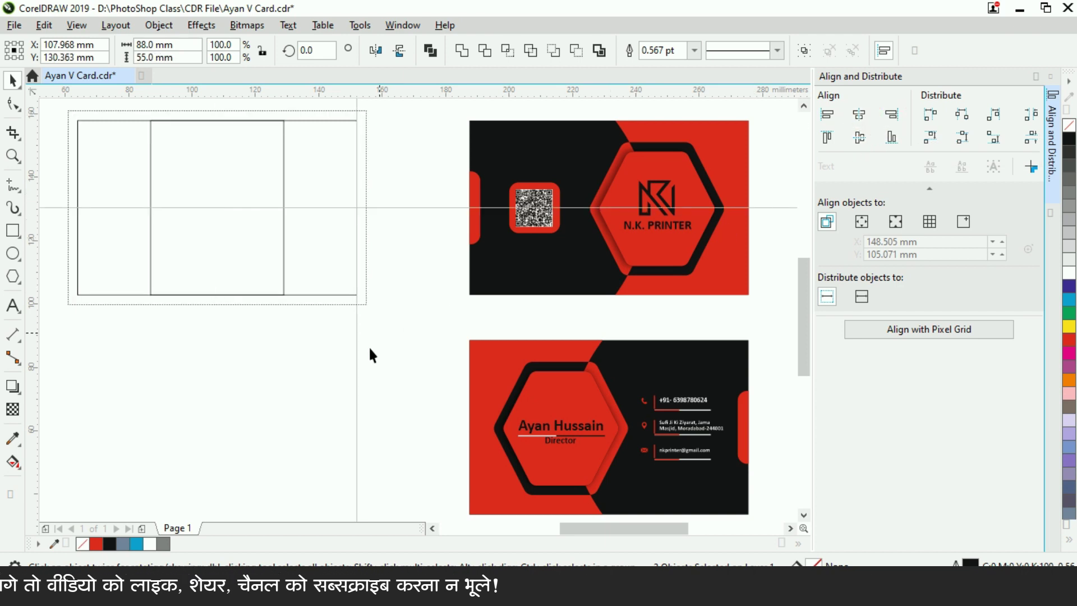
pyautogui.click(359, 379)
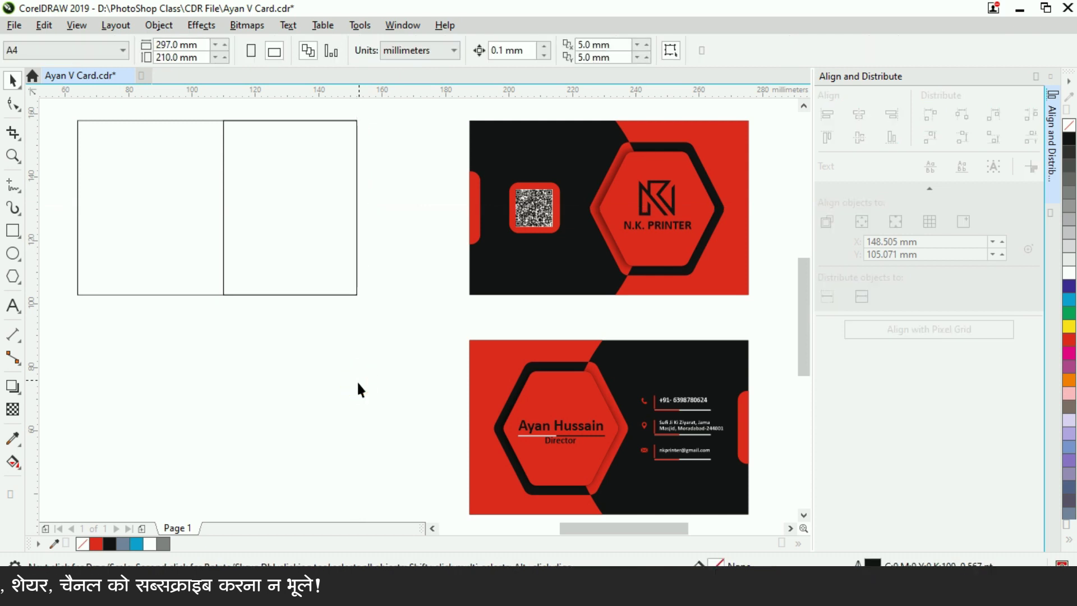
# Step: Draw a narrow rectangle below the card outline and set its size to 10 x 55 mm
pyautogui.moveTo(186, 376); pyautogui.dragTo(146, 315)
pyautogui.hotkey('ctrl', 'z')
pyautogui.press('space')
pyautogui.press('space')
pyautogui.hotkey('ctrl', 'shift', 'z')
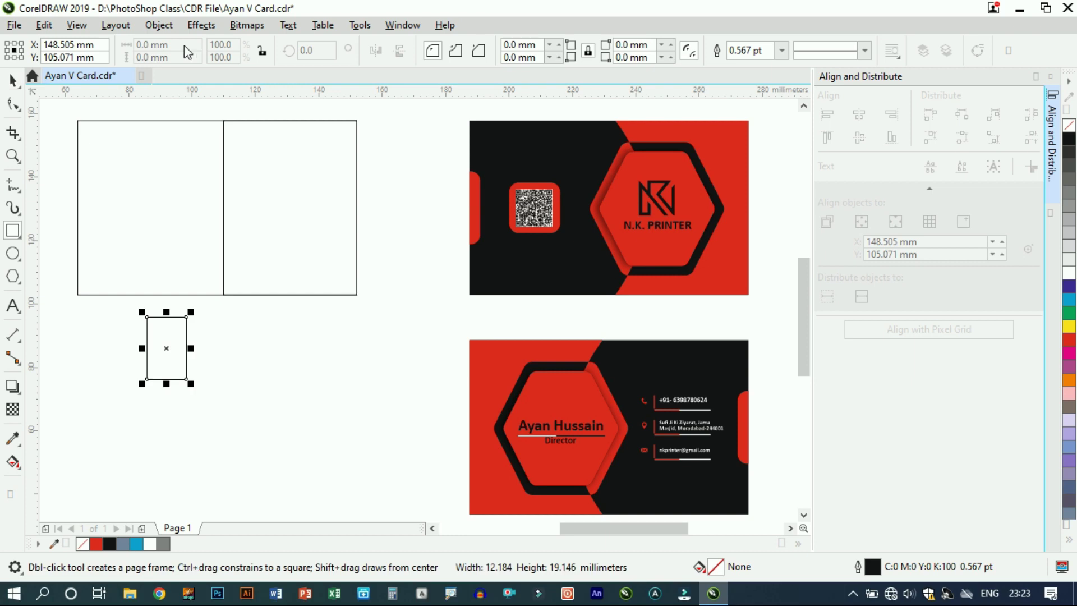
pyautogui.doubleClick(174, 44)
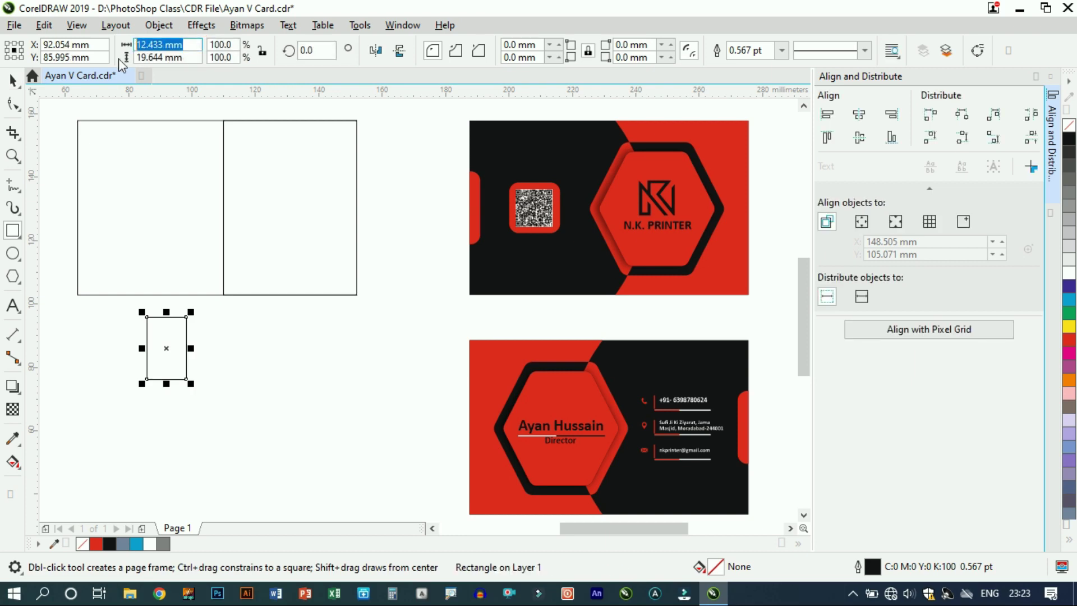
pyautogui.write('10')
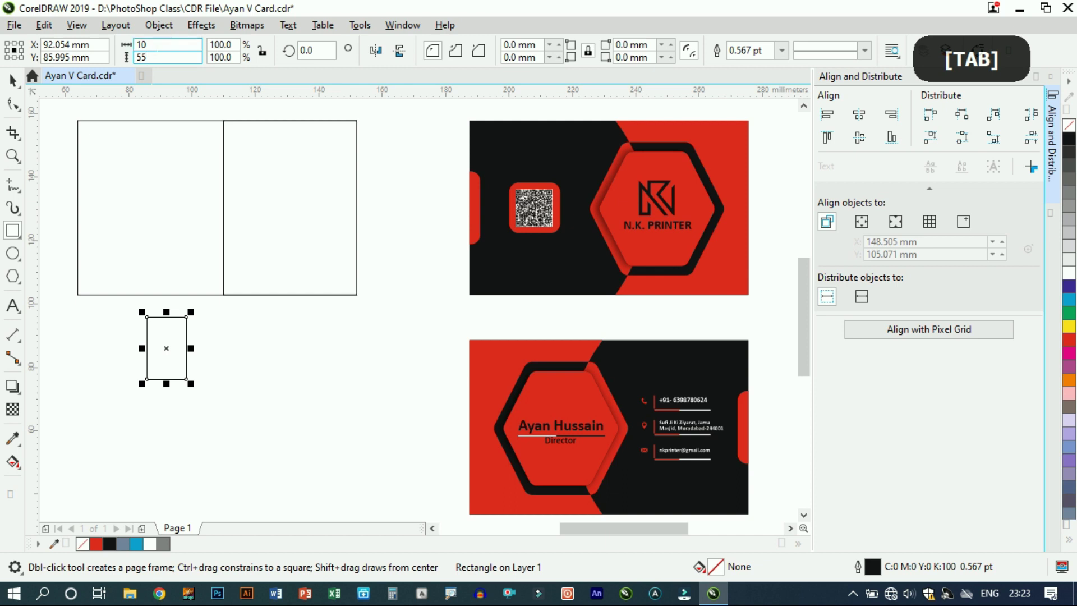
pyautogui.press('Tab')
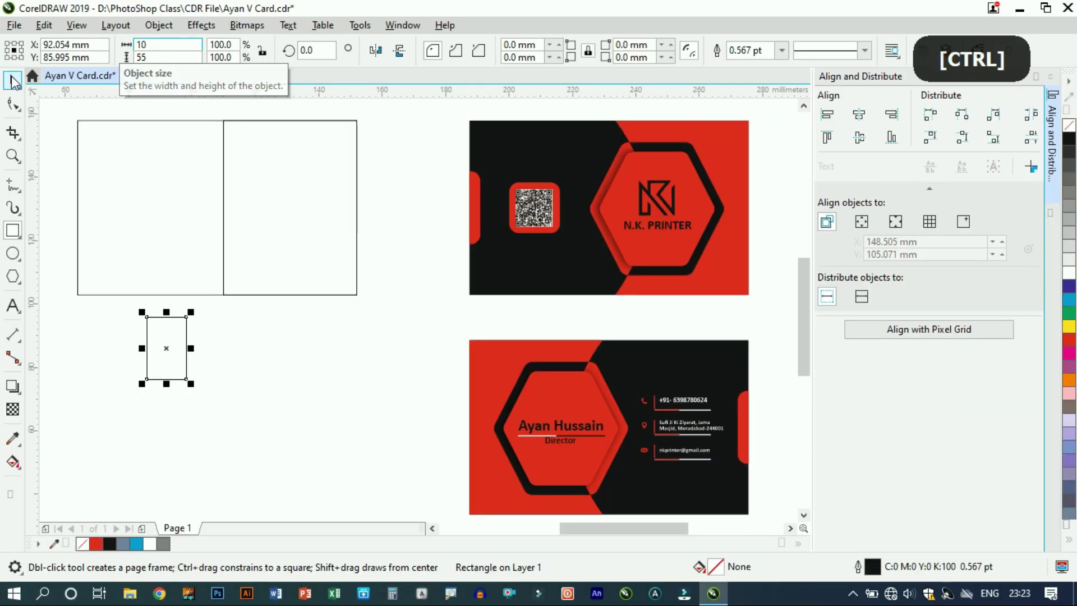
pyautogui.press('Return')
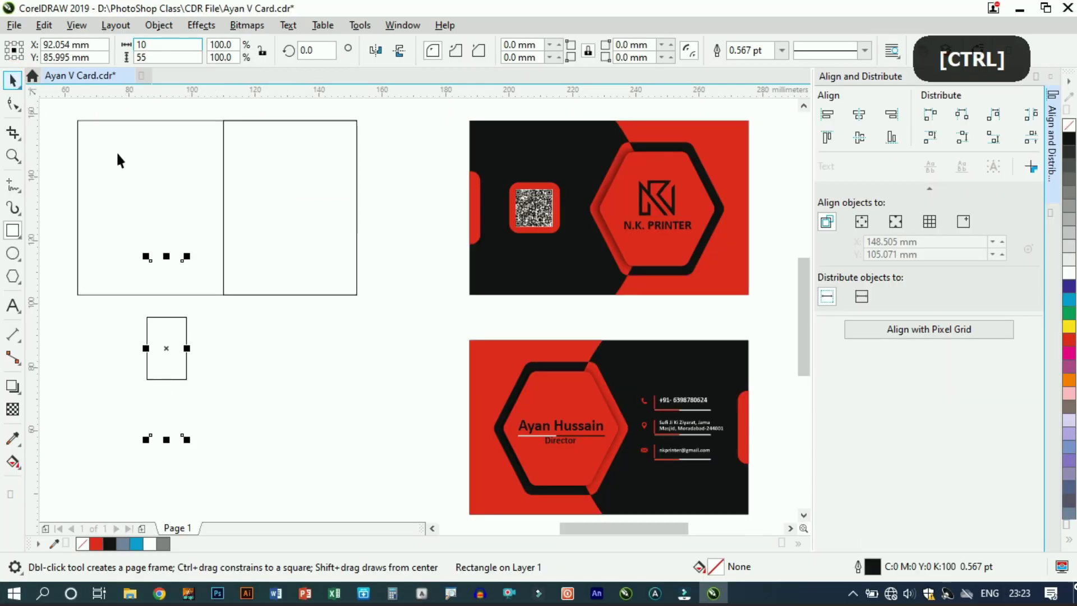
# Step: Align the 10 mm wide strip with the top edge of the card outline
pyautogui.keyDown('shift'); pyautogui.click(185, 204); pyautogui.keyUp('shift')
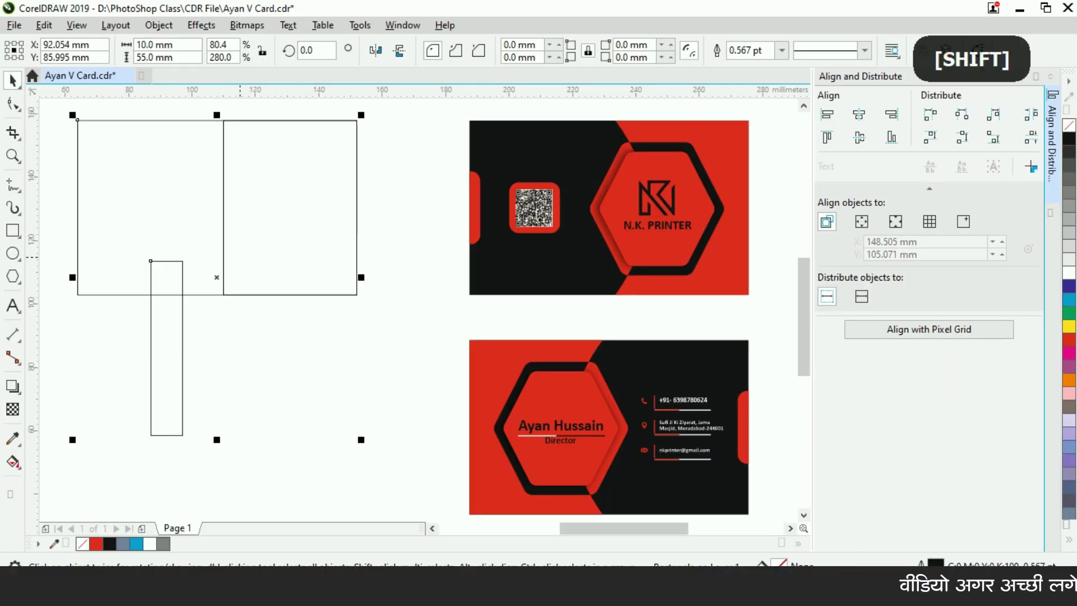
pyautogui.click(827, 137)
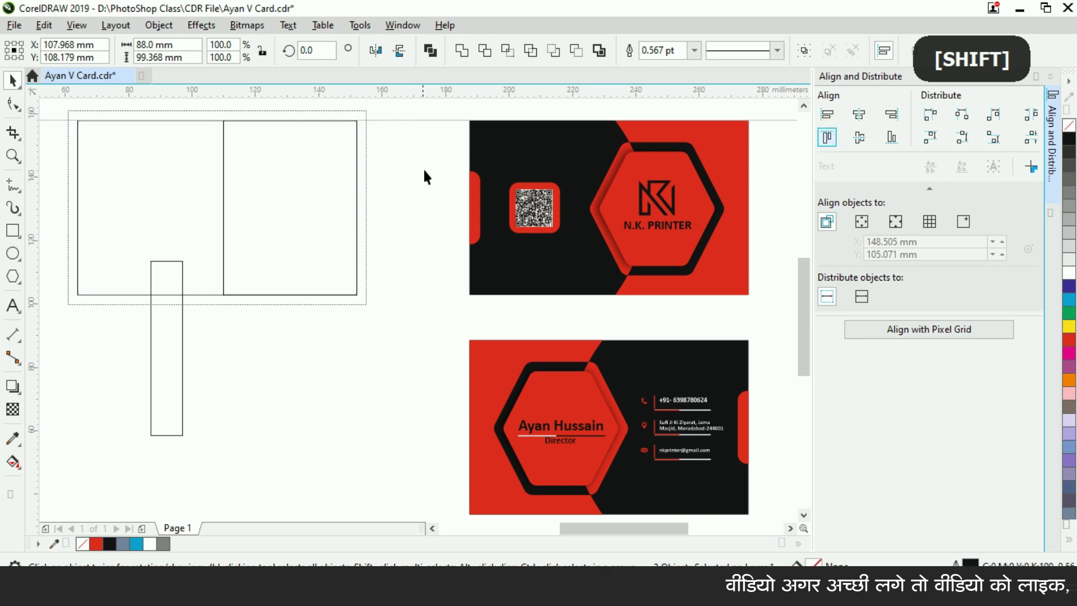
pyautogui.click(230, 228)
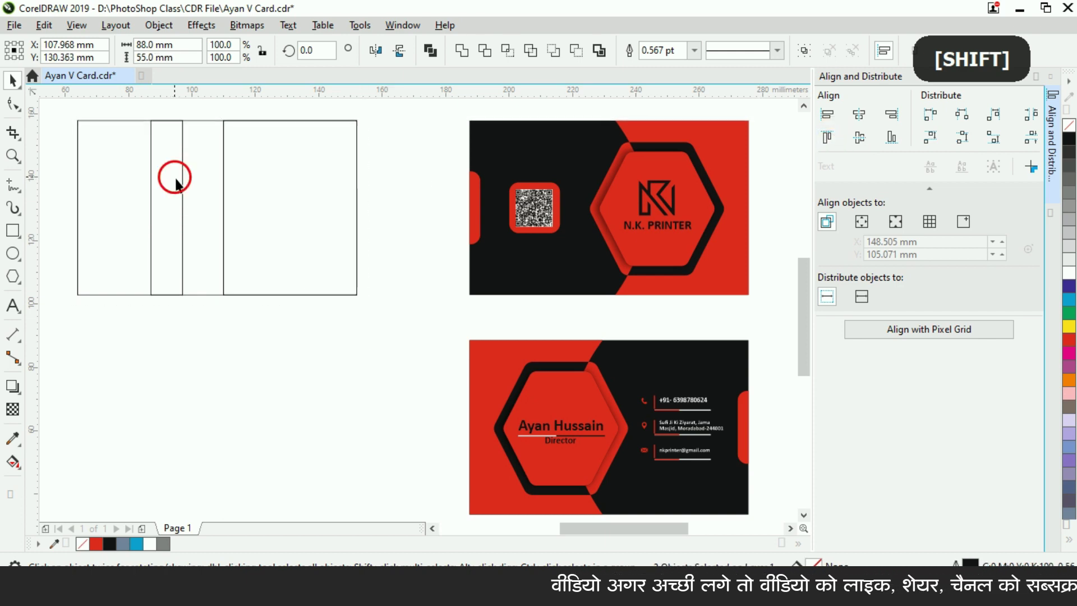
# Step: Align the 10 mm wide strip with the left edge of the 42 mm wide rectangle
pyautogui.click(185, 199)
pyautogui.keyDown('shift'); pyautogui.click(223, 154); pyautogui.keyUp('shift')
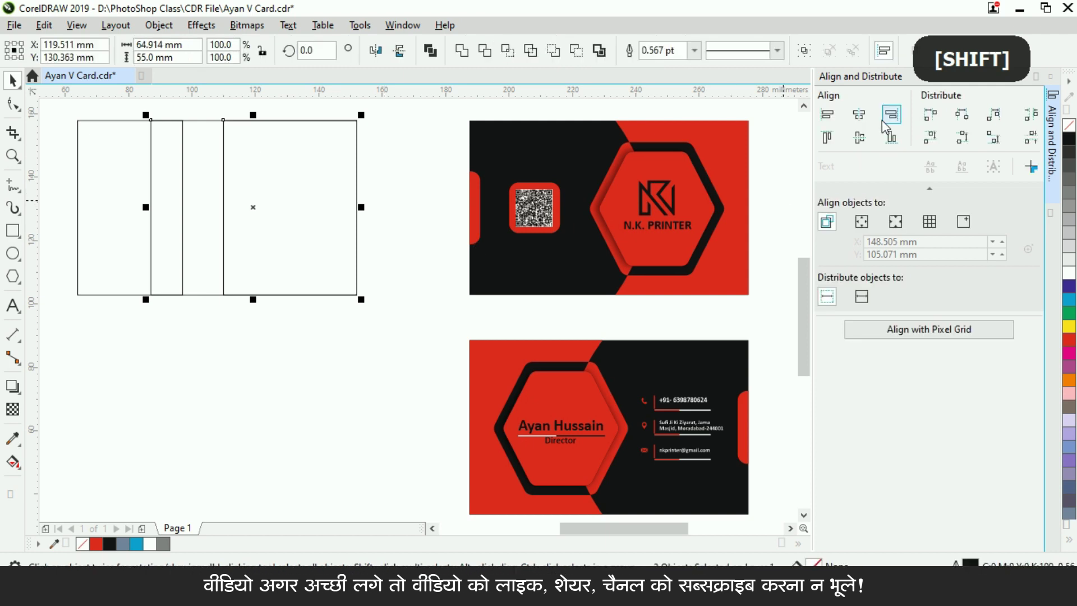
pyautogui.click(827, 114)
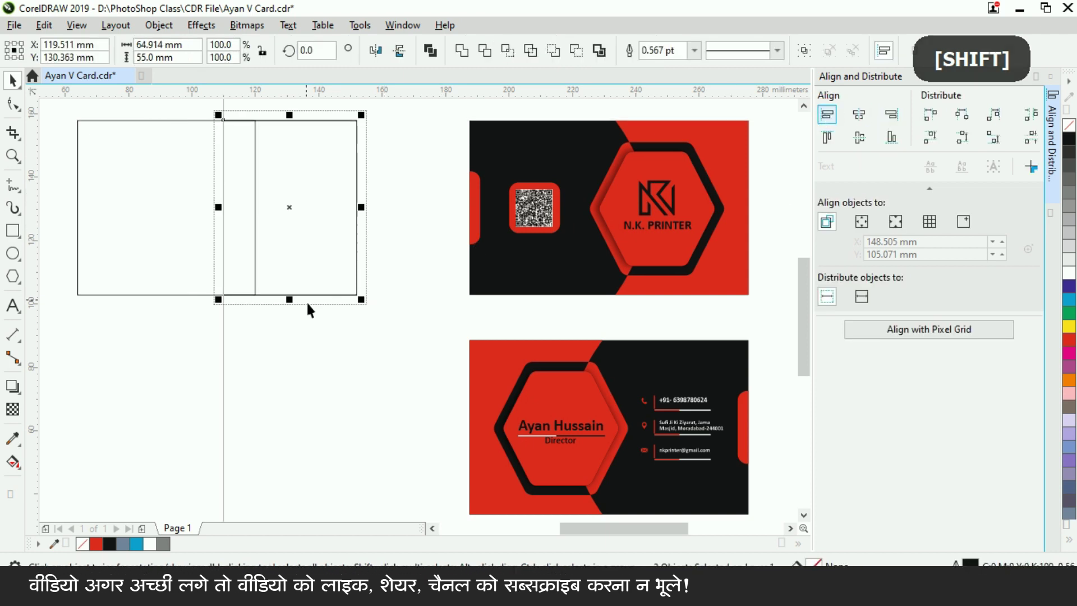
pyautogui.click(319, 362)
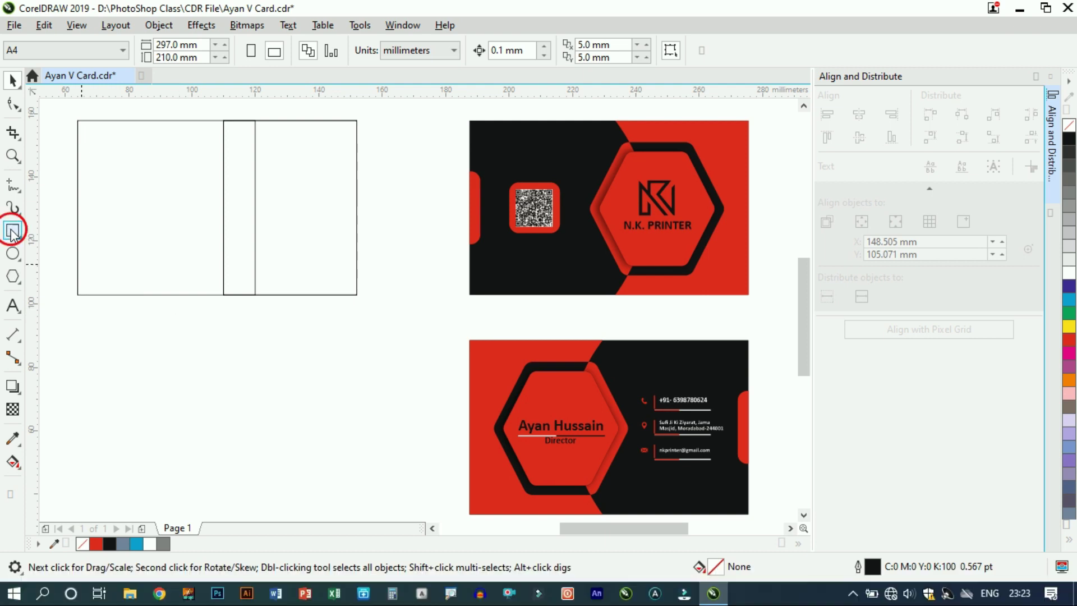
# Step: Draw a rectangle below the card outline and set its size to 16 x 16 mm
pyautogui.moveTo(222, 391); pyautogui.dragTo(227, 393)
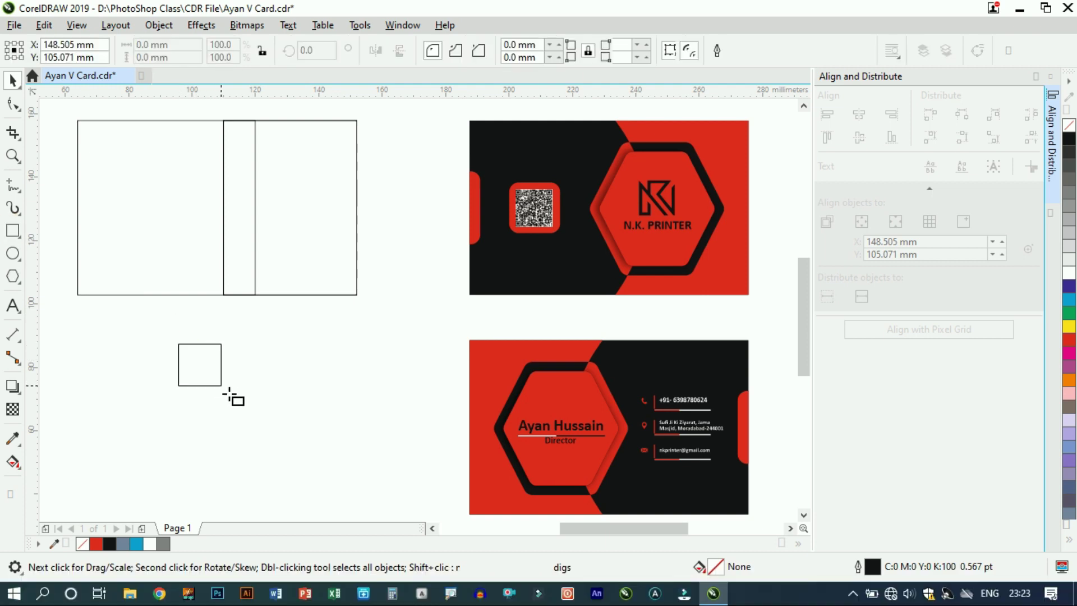
pyautogui.click(195, 53)
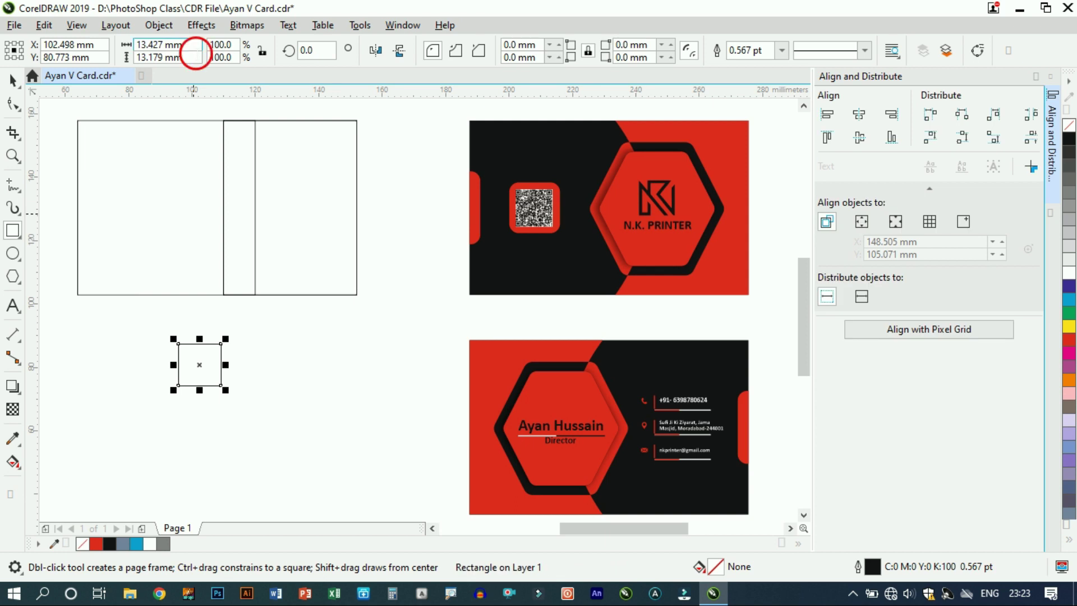
pyautogui.write('16')
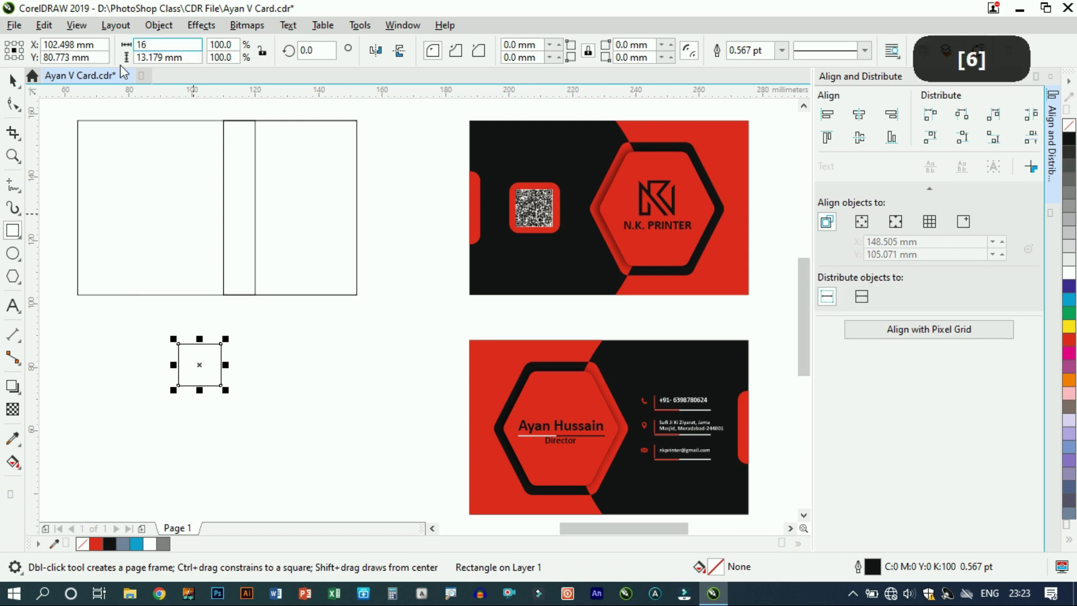
pyautogui.press('Tab')
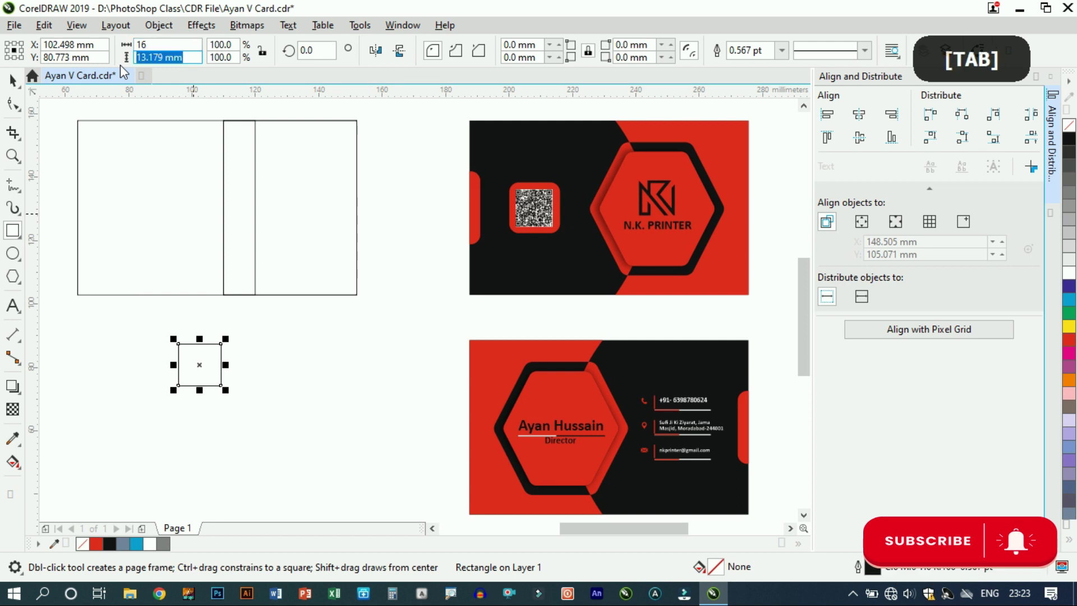
pyautogui.write('16')
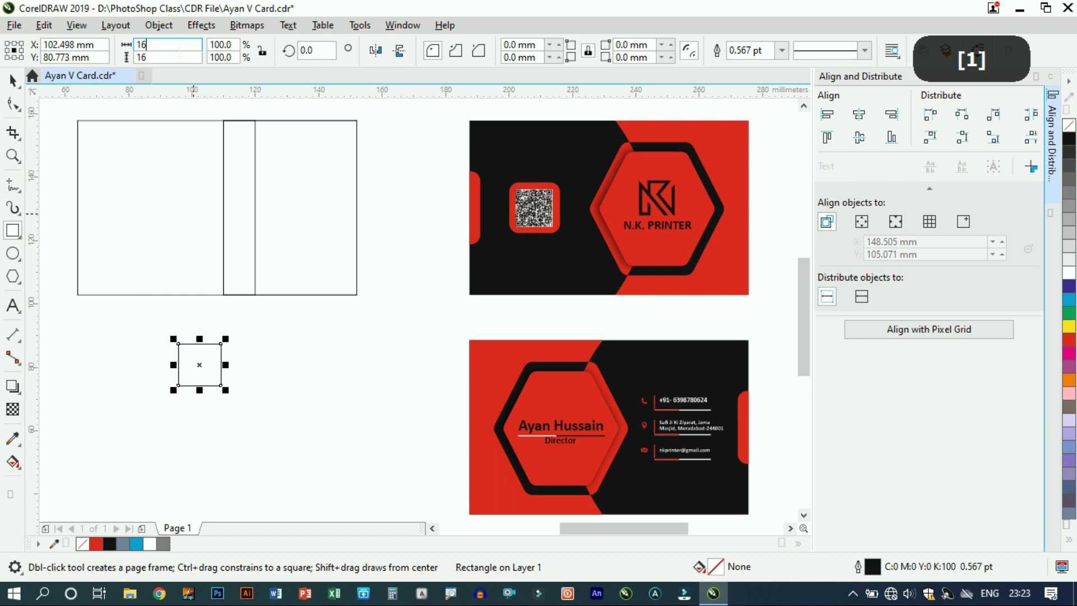
pyautogui.hotkey('ctrl', '4')
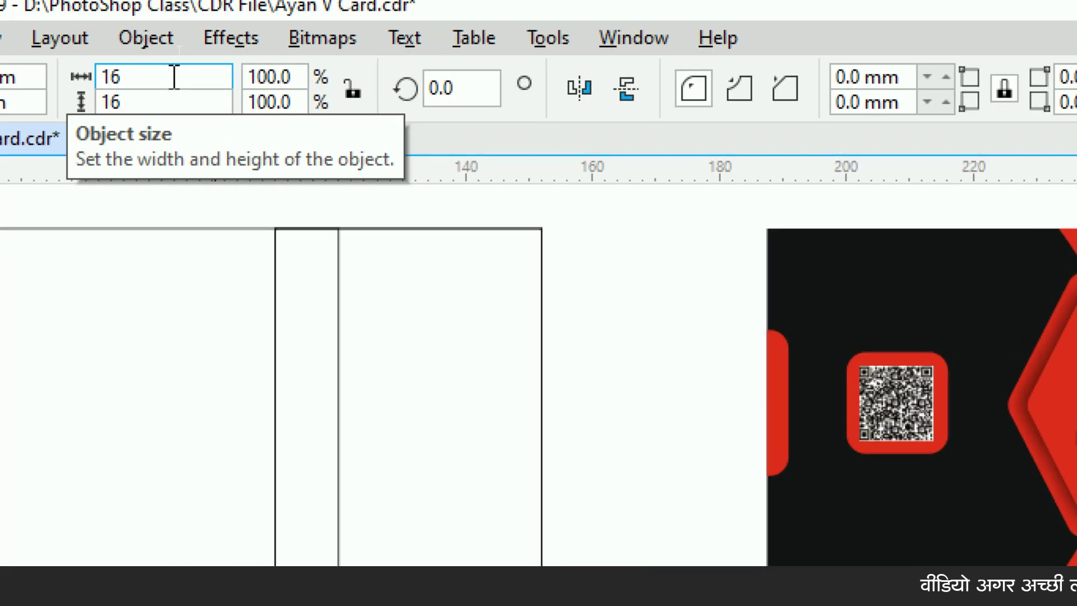
pyautogui.press('ctrl')
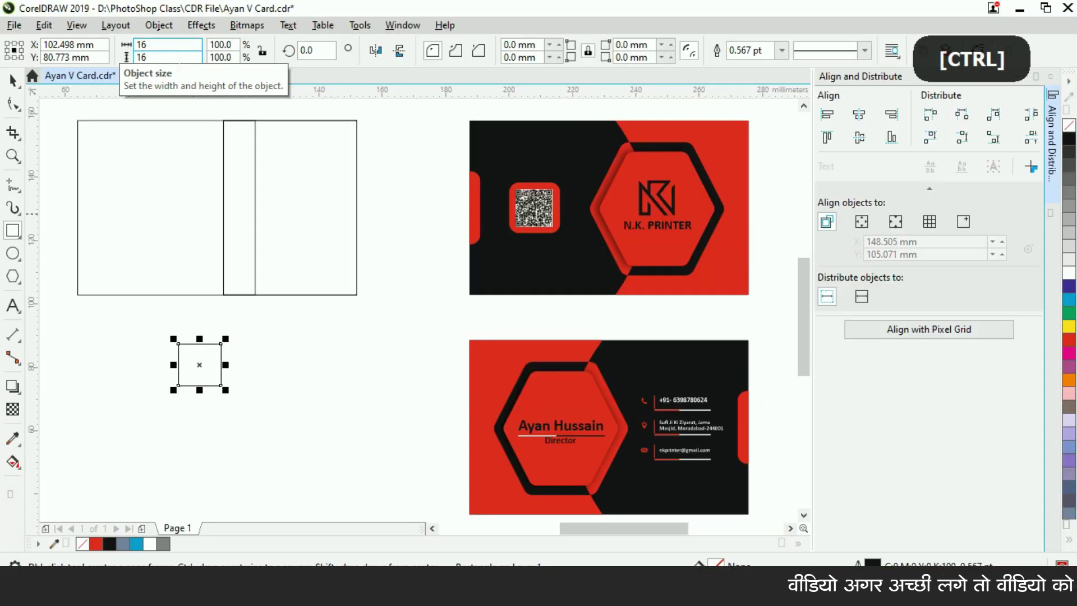
pyautogui.press('Return')
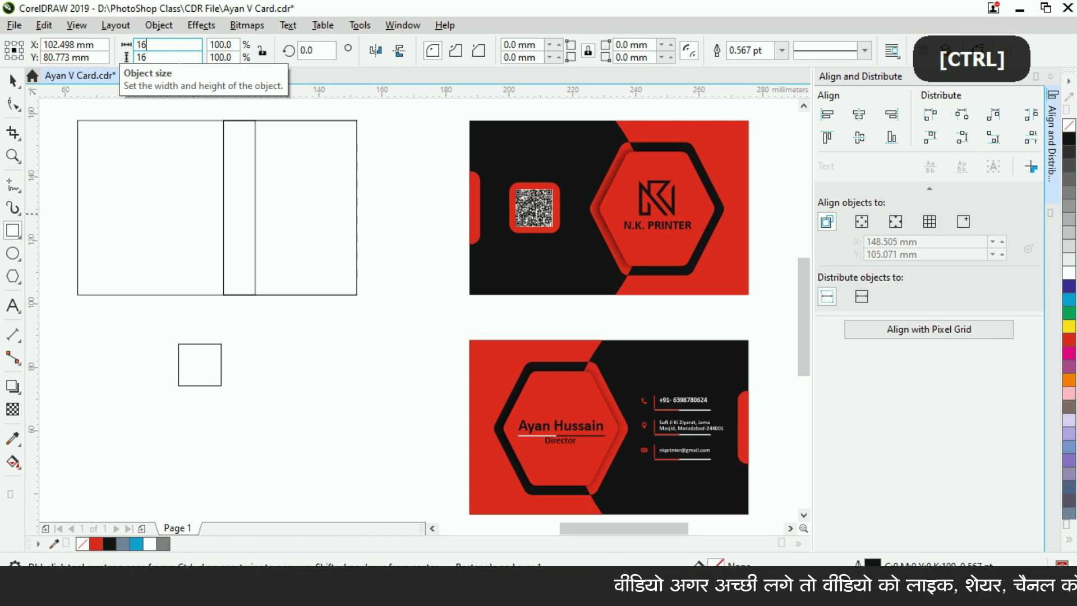
pyautogui.click(12, 83)
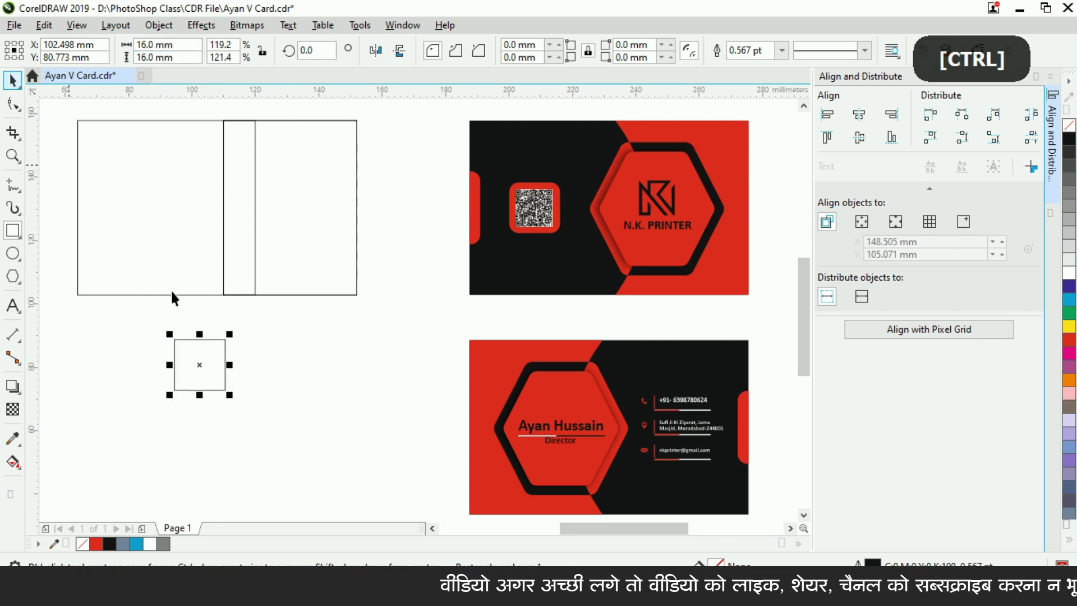
pyautogui.click(294, 365)
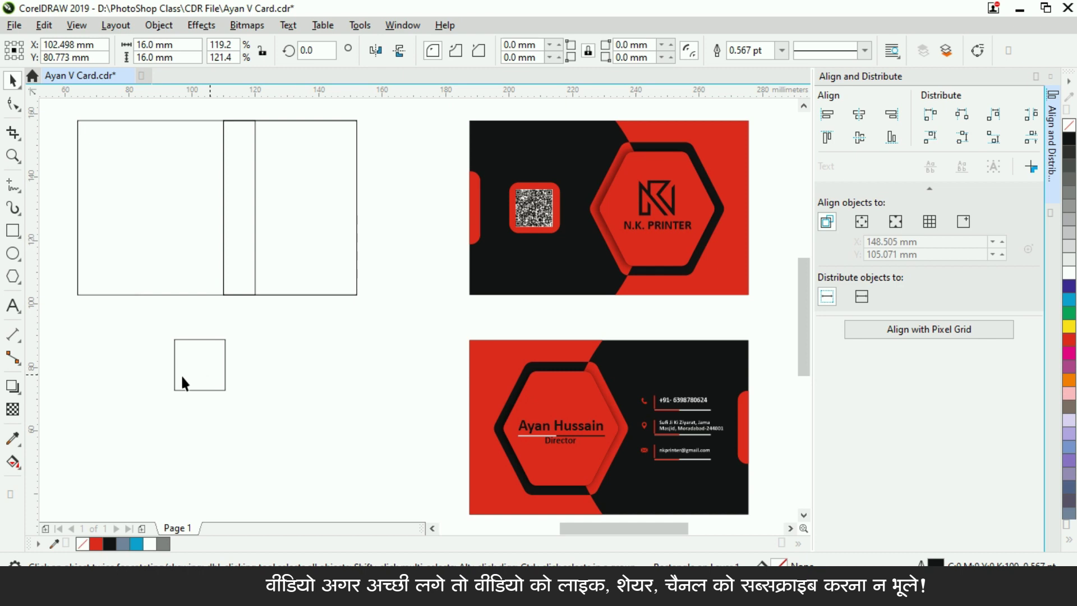
# Step: Round all four corners of the 16 mm square with a 3 mm radius
pyautogui.moveTo(199, 367); pyautogui.dragTo(205, 376)
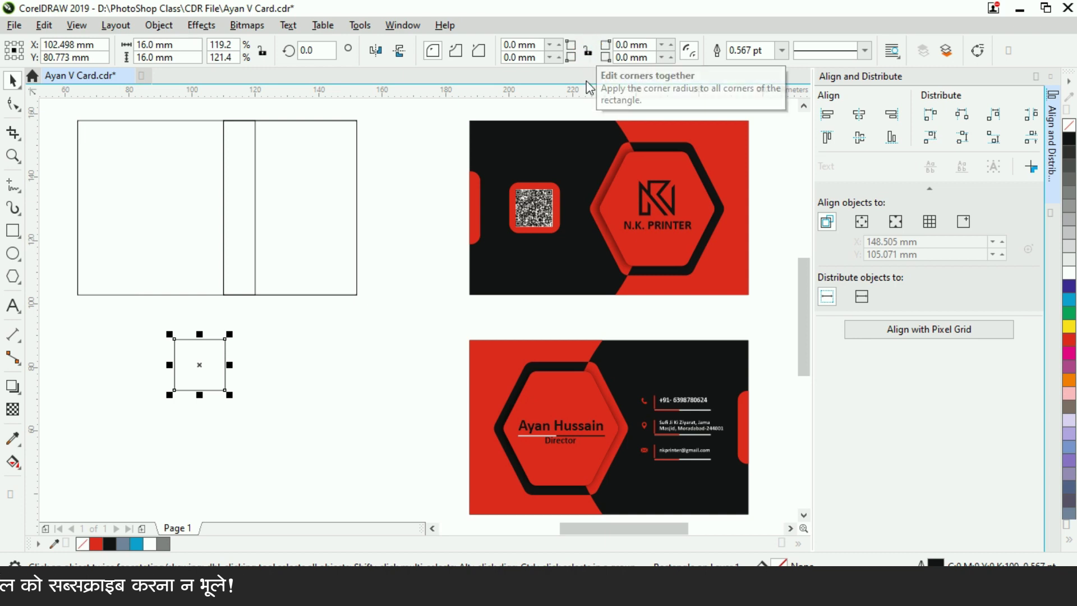
pyautogui.press('ctrl')
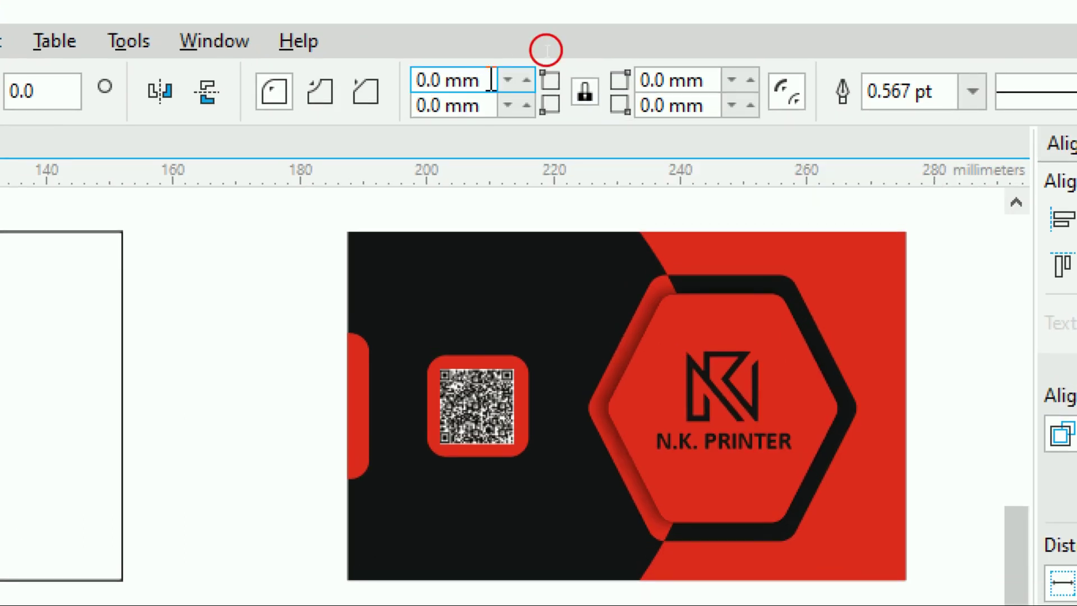
pyautogui.write('3')
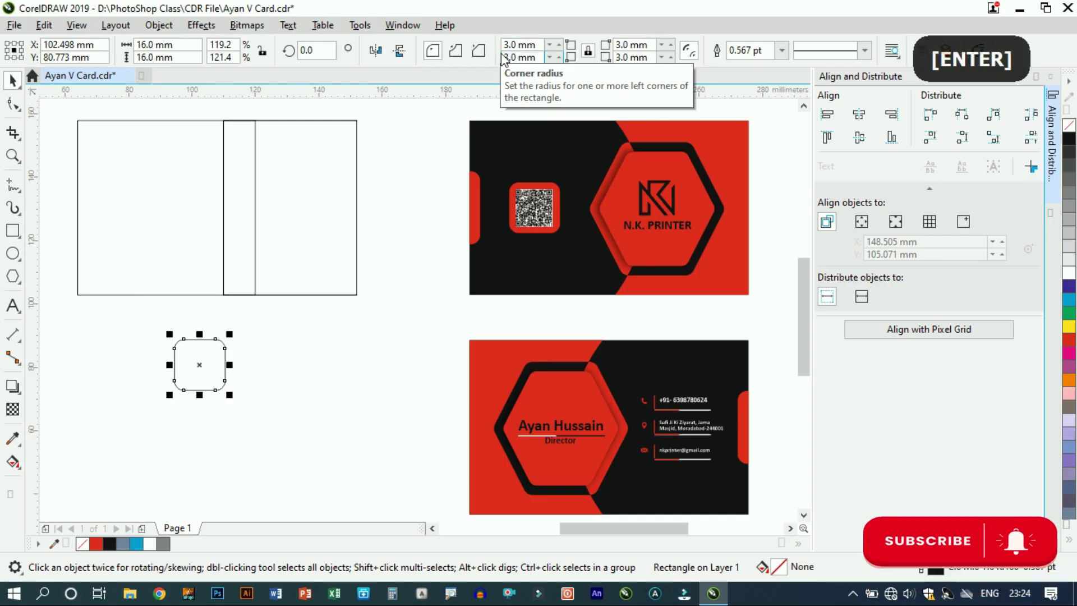
pyautogui.click(299, 351)
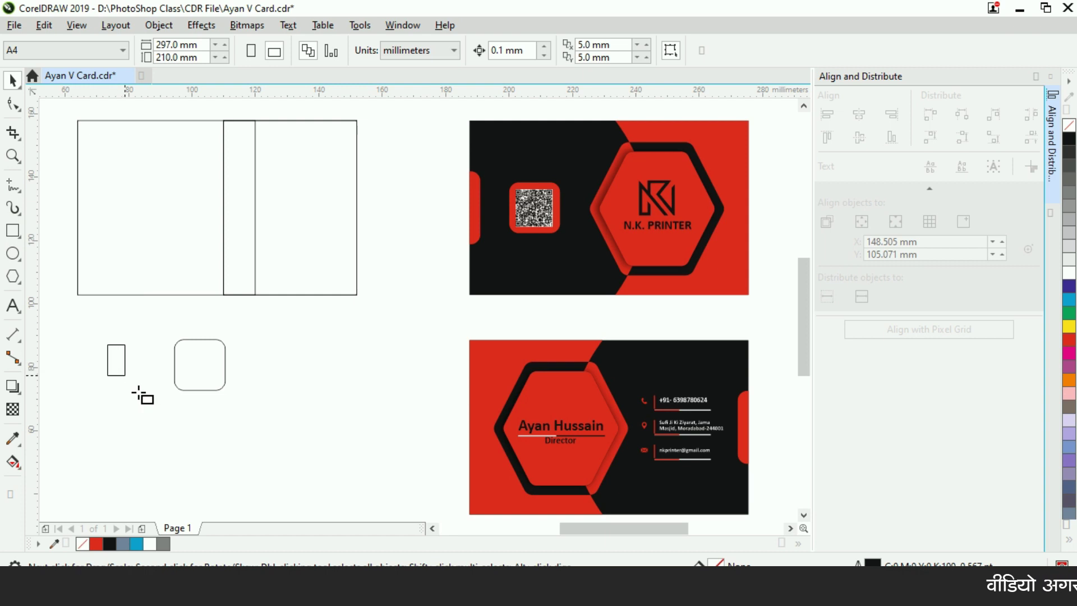
# Step: Draw a small upright rectangle beside the rounded square and set its size to 4 x 23 mm
pyautogui.hotkey('ctrl', 'z')
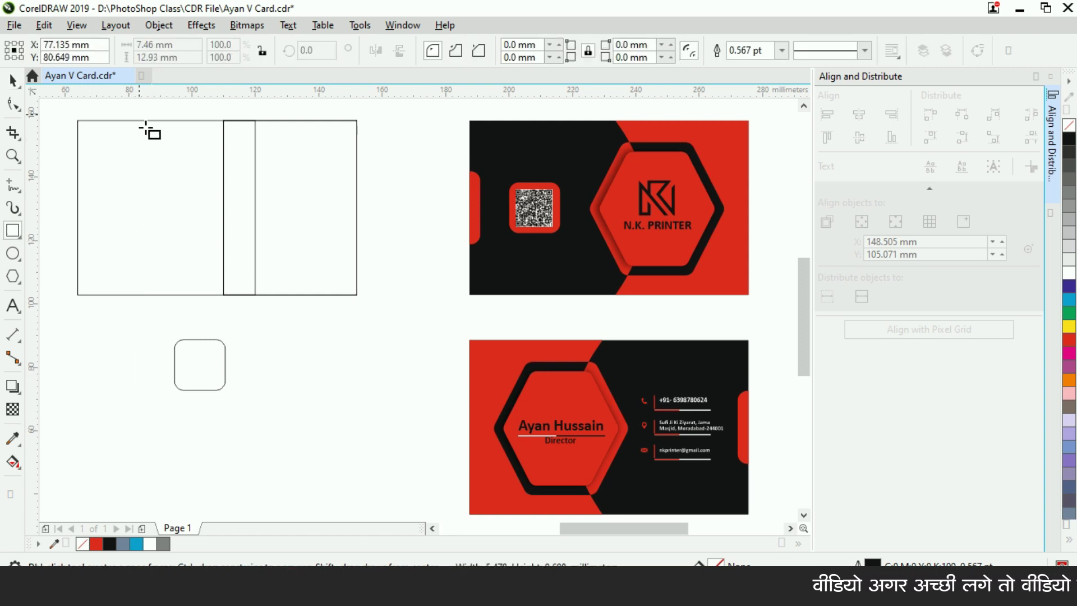
pyautogui.hotkey('ctrl', 'shift', 'z')
pyautogui.click(155, 45)
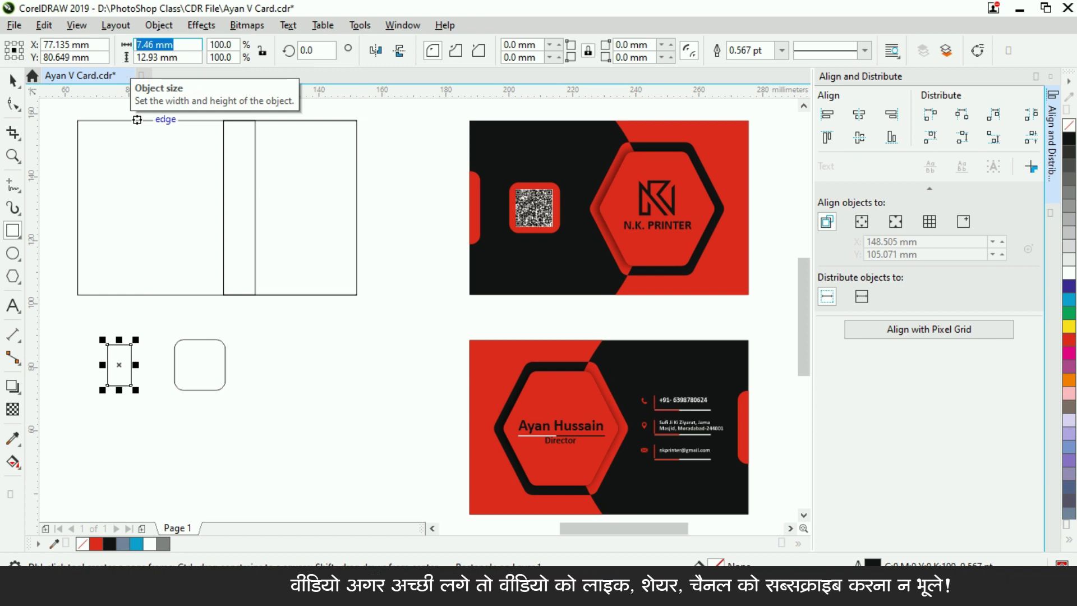
pyautogui.write('4')
pyautogui.press('Tab')
pyautogui.write('23')
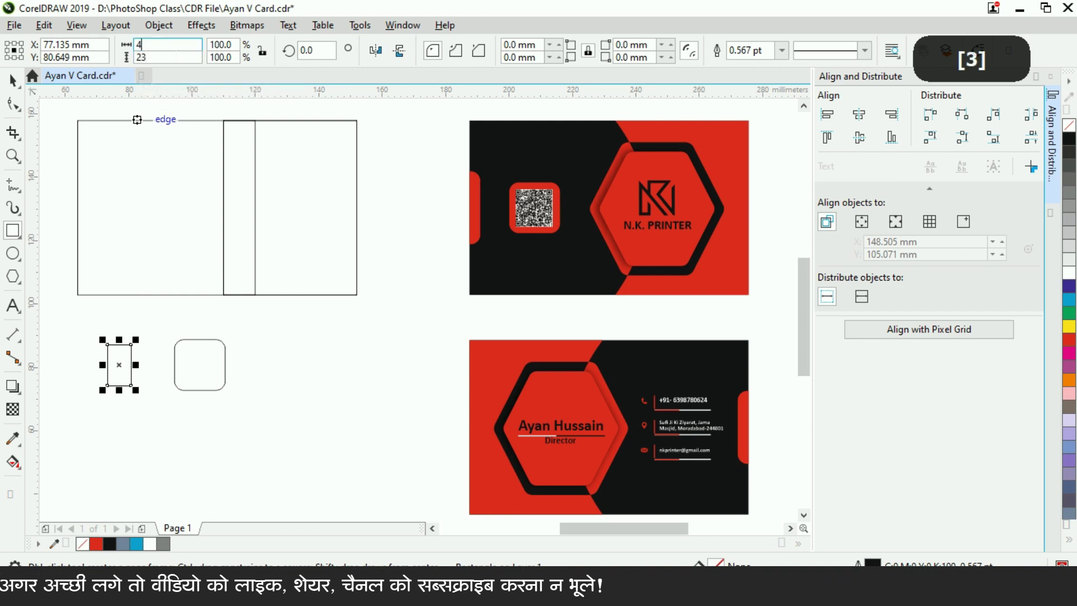
pyautogui.press('ctrl')
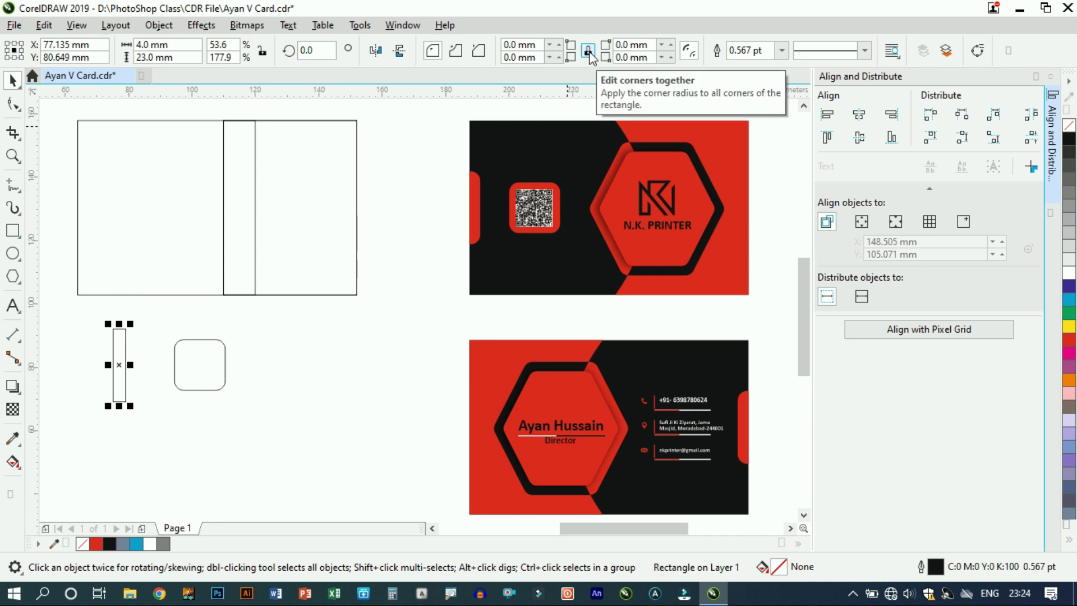
# Step: Unlink the corners of the 4 x 23 mm rectangle and round only its two right corners with a 3 mm radius
pyautogui.press('ctrl')
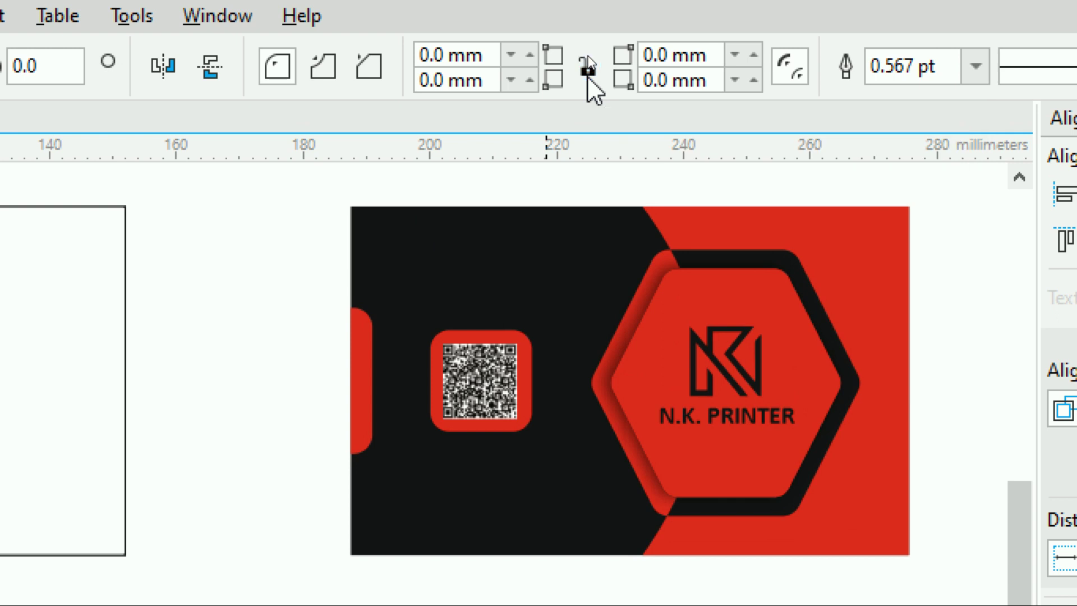
pyautogui.click(588, 70)
pyautogui.click(710, 56)
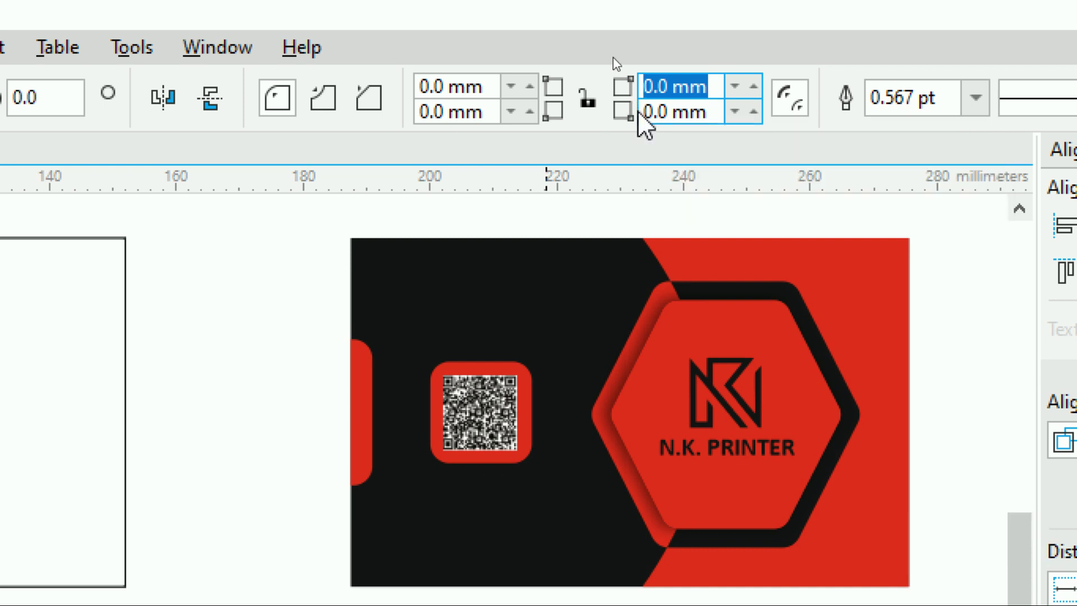
pyautogui.write('3')
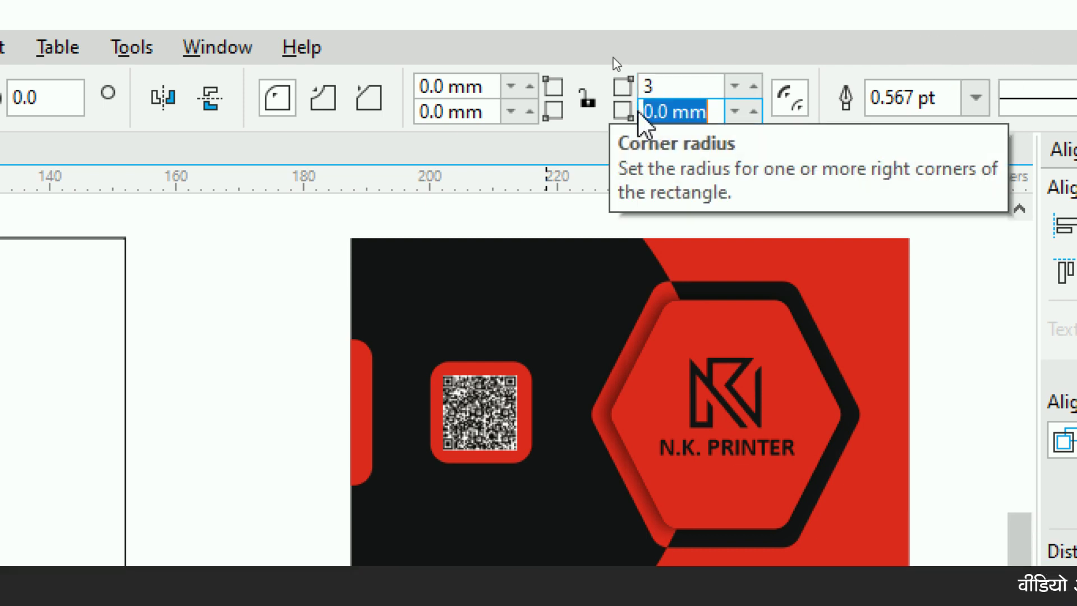
pyautogui.press('ctrl')
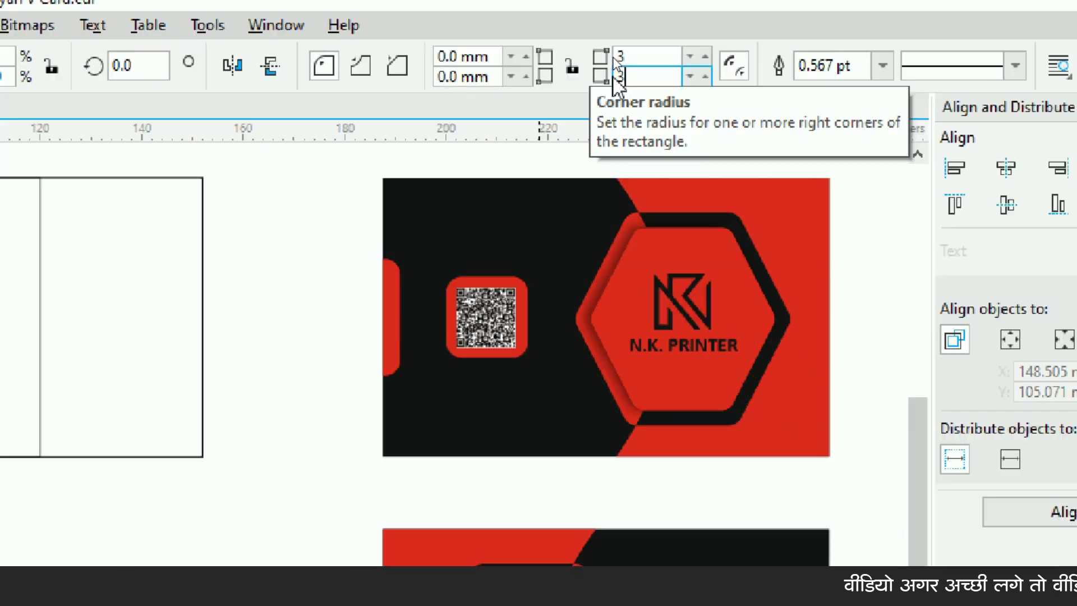
pyautogui.press('Return')
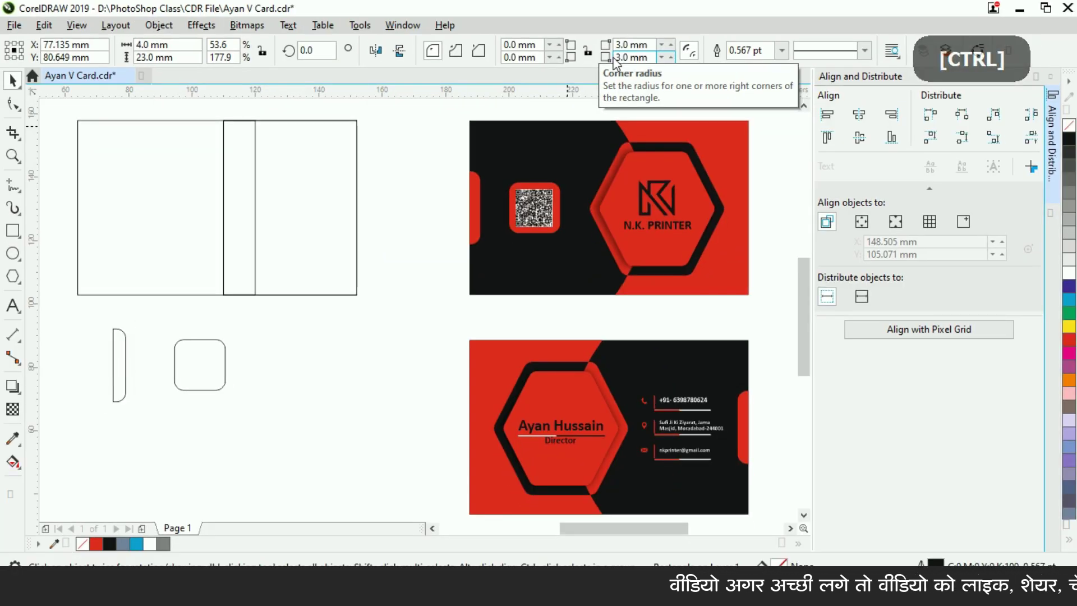
pyautogui.click(261, 364)
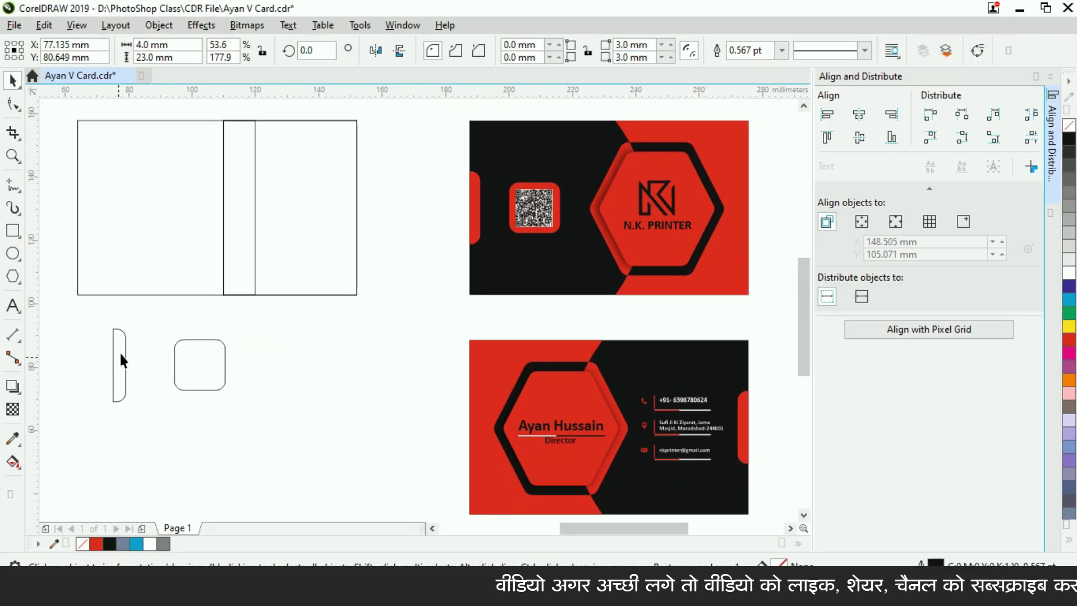
# Step: Align the 4 x 23 mm tab shape with the card outline's left edge and vertical centre
pyautogui.click(120, 361)
pyautogui.keyDown('shift'); pyautogui.click(137, 241); pyautogui.keyUp('shift')
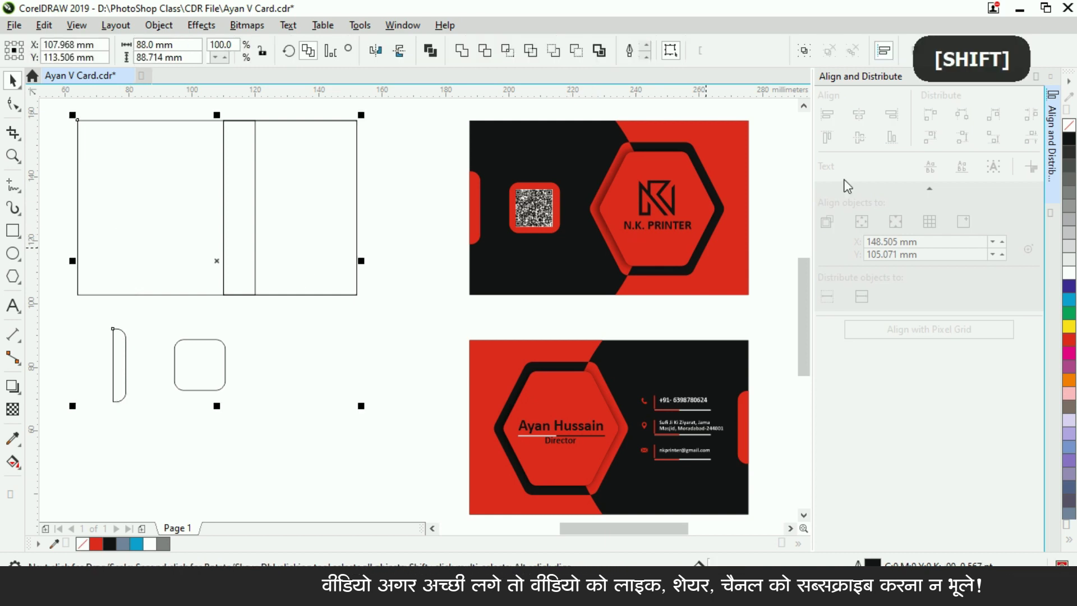
pyautogui.click(827, 116)
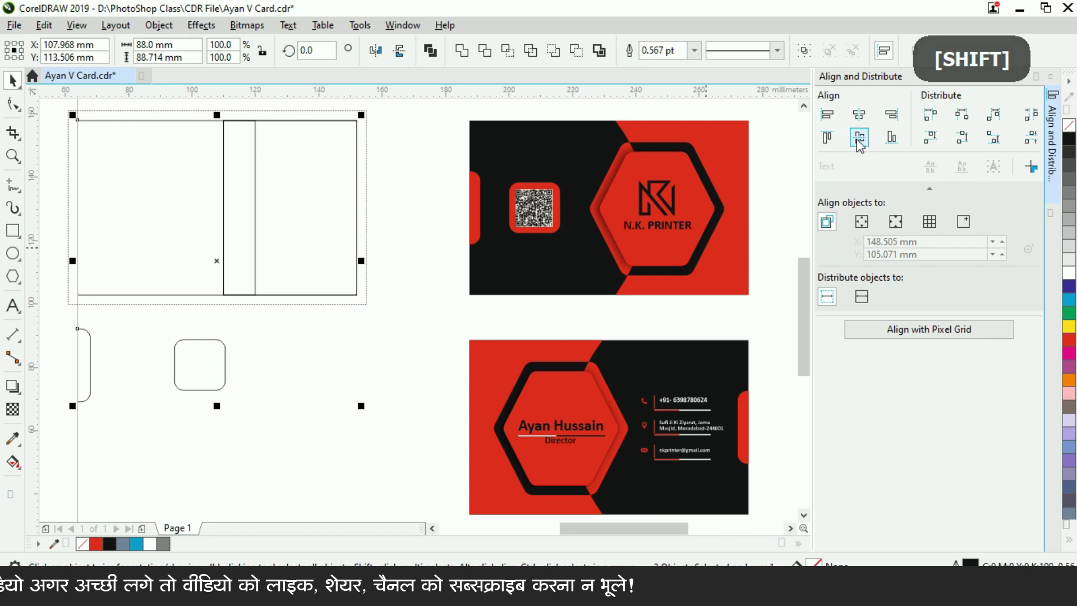
pyautogui.press('e')
pyautogui.click(421, 368)
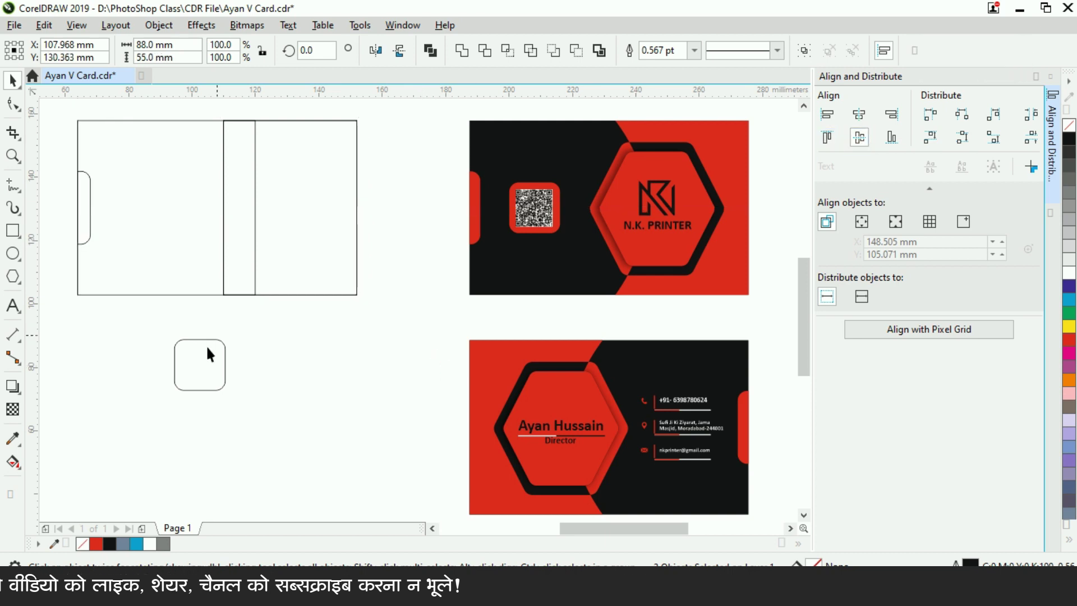
# Step: Align the 16 mm rounded square with the card outline's left edge and vertical centre
pyautogui.click(223, 348)
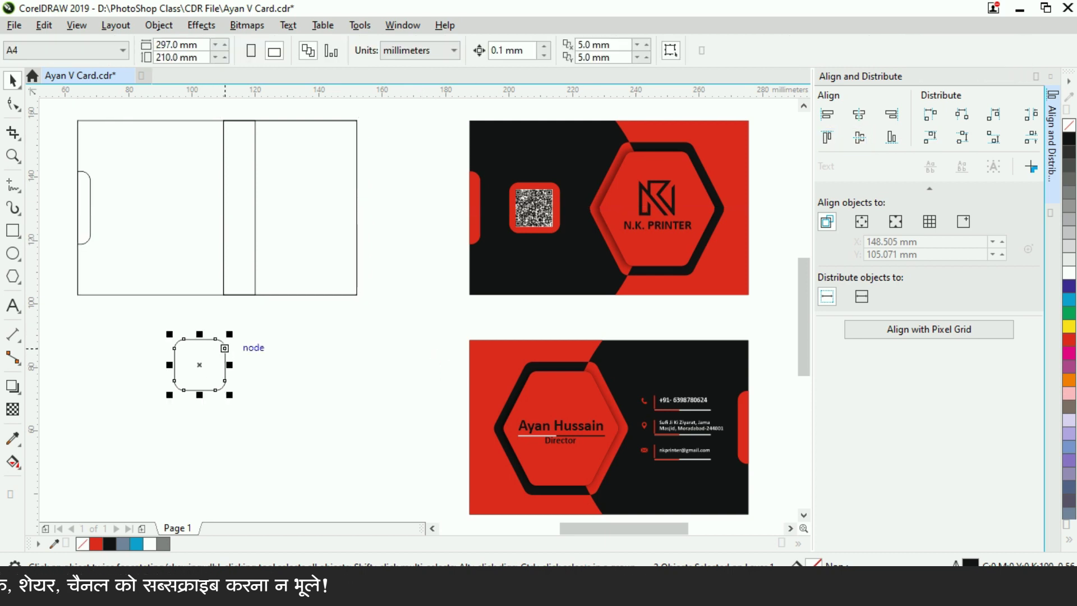
pyautogui.keyDown('shift'); pyautogui.click(152, 270); pyautogui.keyUp('shift')
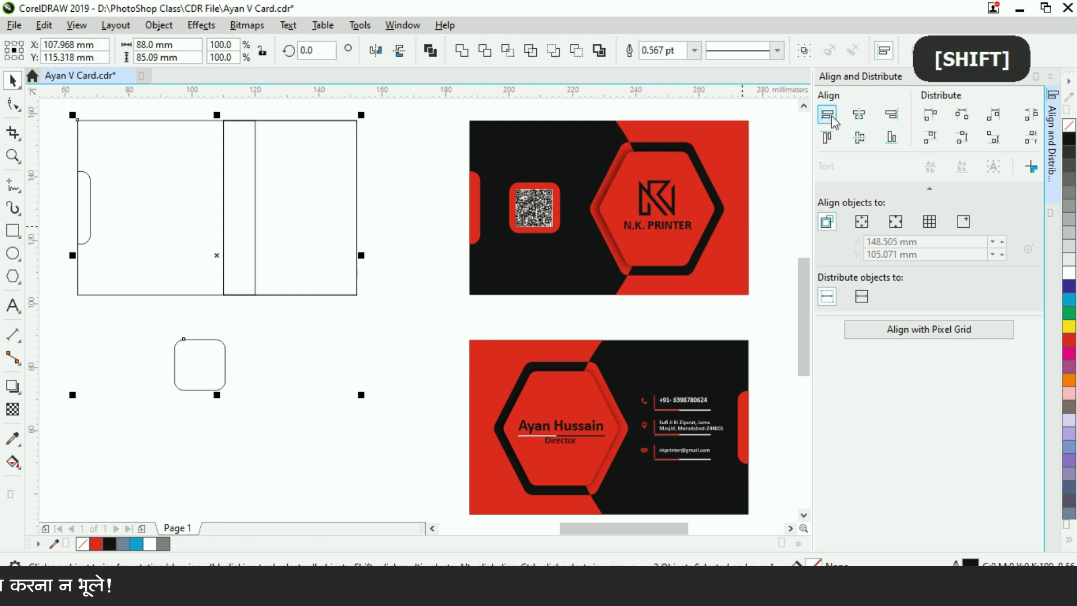
pyautogui.click(829, 116)
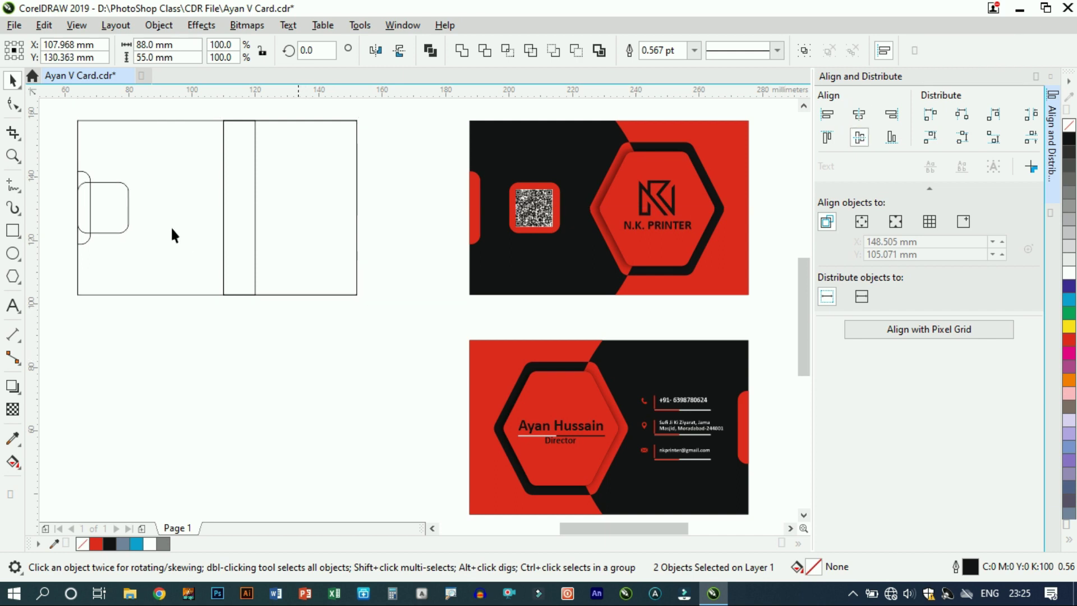
# Step: Move the rounded square horizontally to the right, clear of the tab shape, to about X 88.8 mm
pyautogui.click(125, 198)
pyautogui.scroll(1, 91, 209)
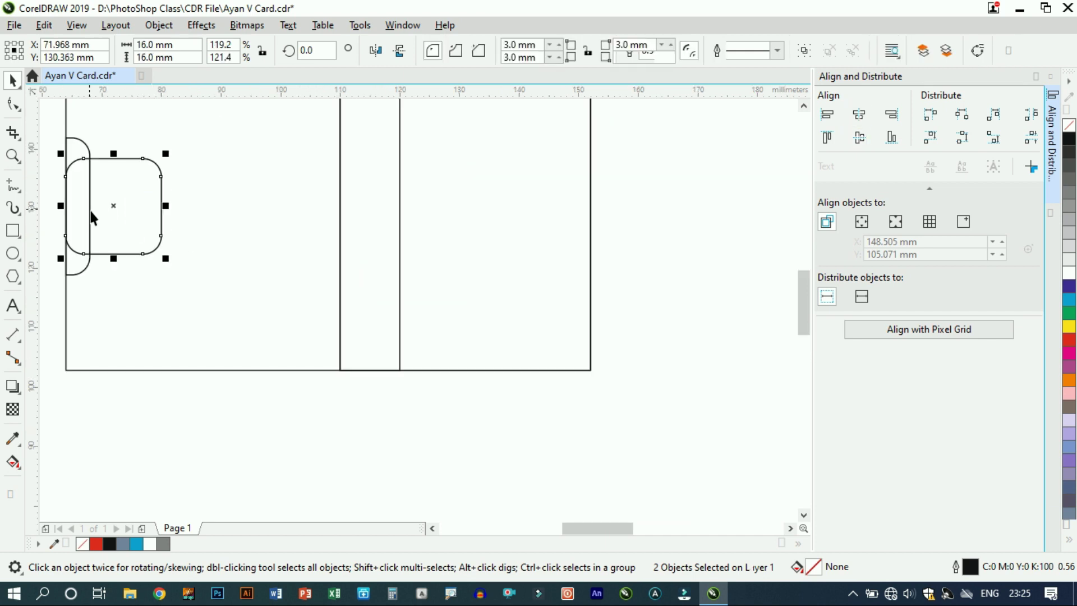
pyautogui.moveTo(116, 211); pyautogui.dragTo(208, 223)
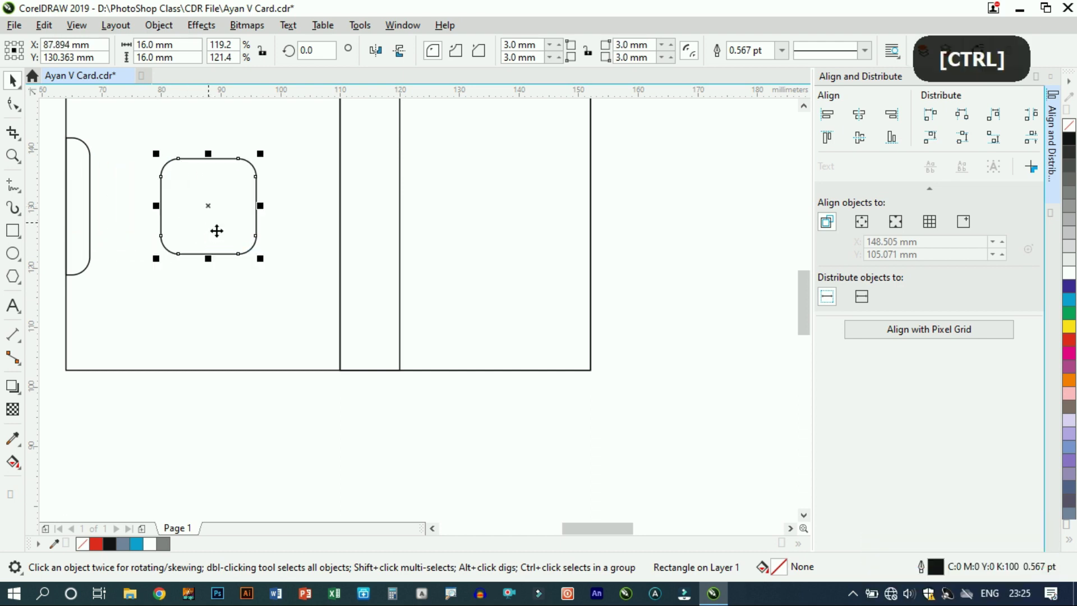
pyautogui.press('Right')
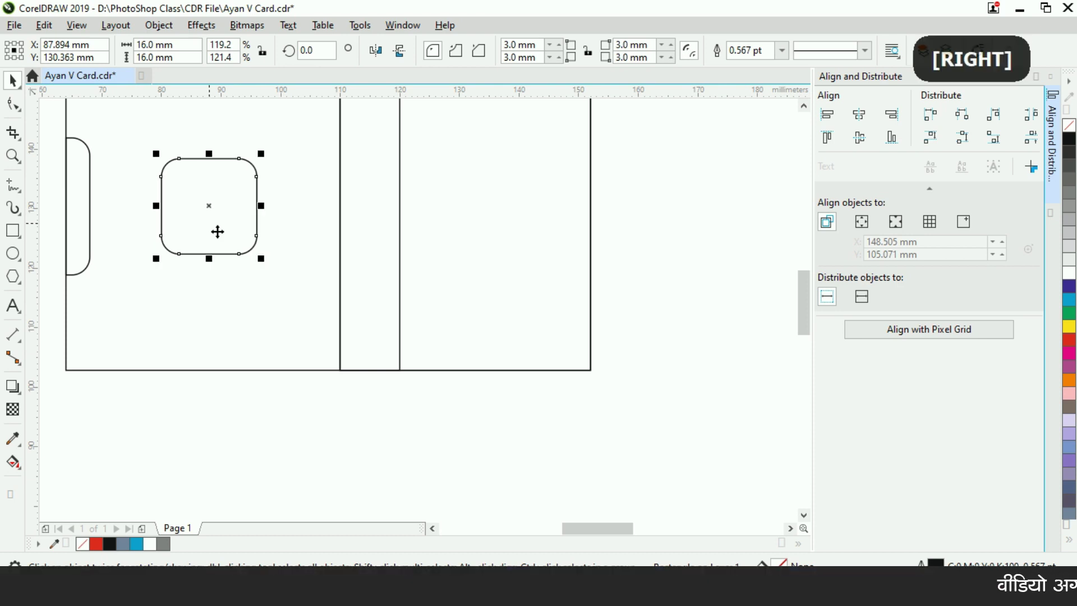
pyautogui.press('Right')
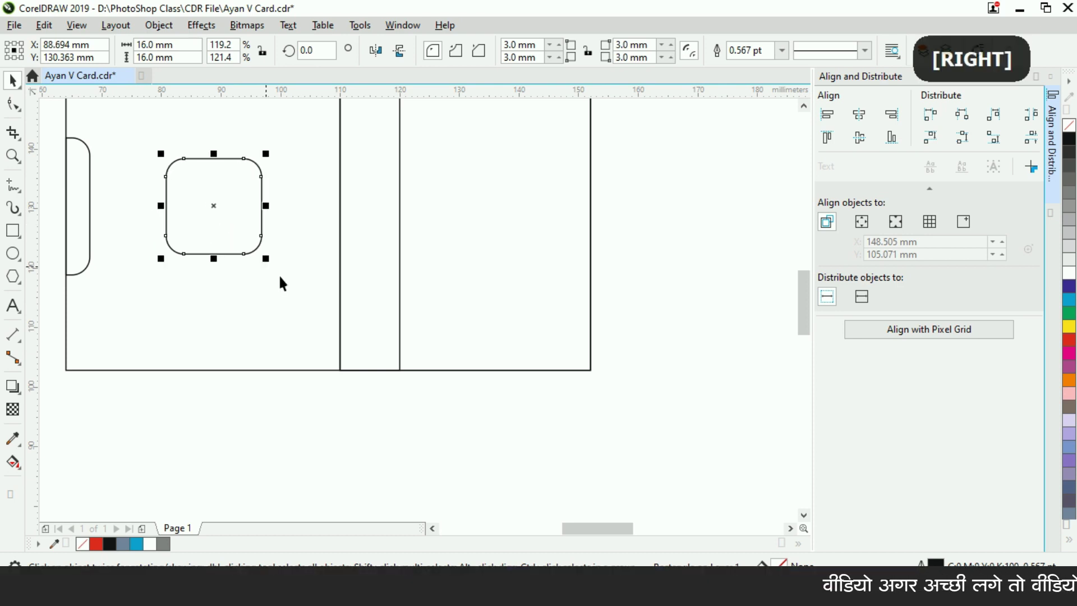
pyautogui.scroll(-2, 365, 392)
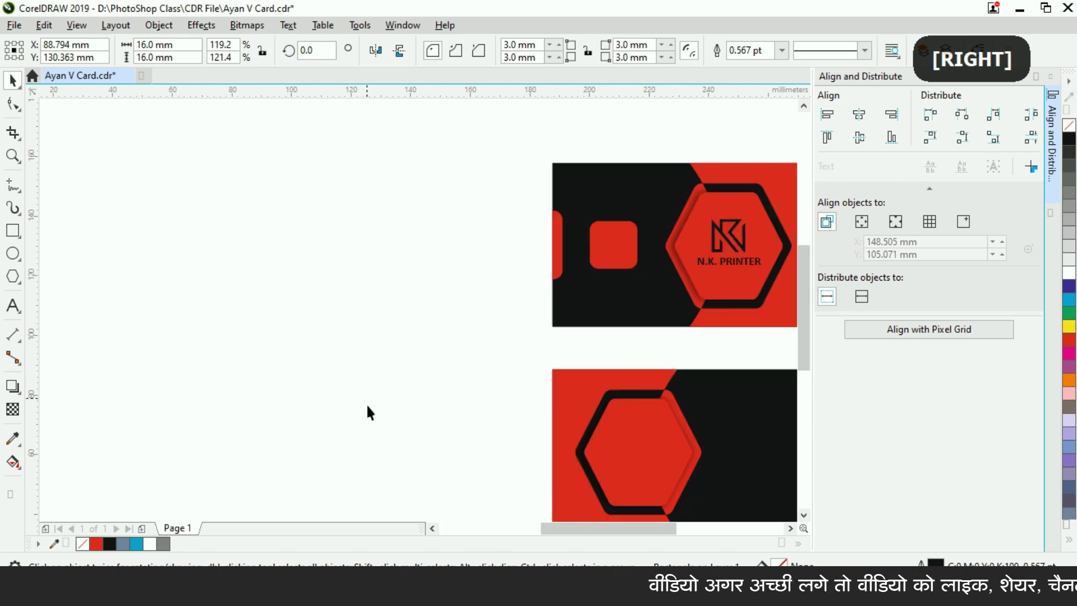
# Step: Convert the 42 x 55 mm rectangle on the card outline's right side to curves
pyautogui.click(388, 395)
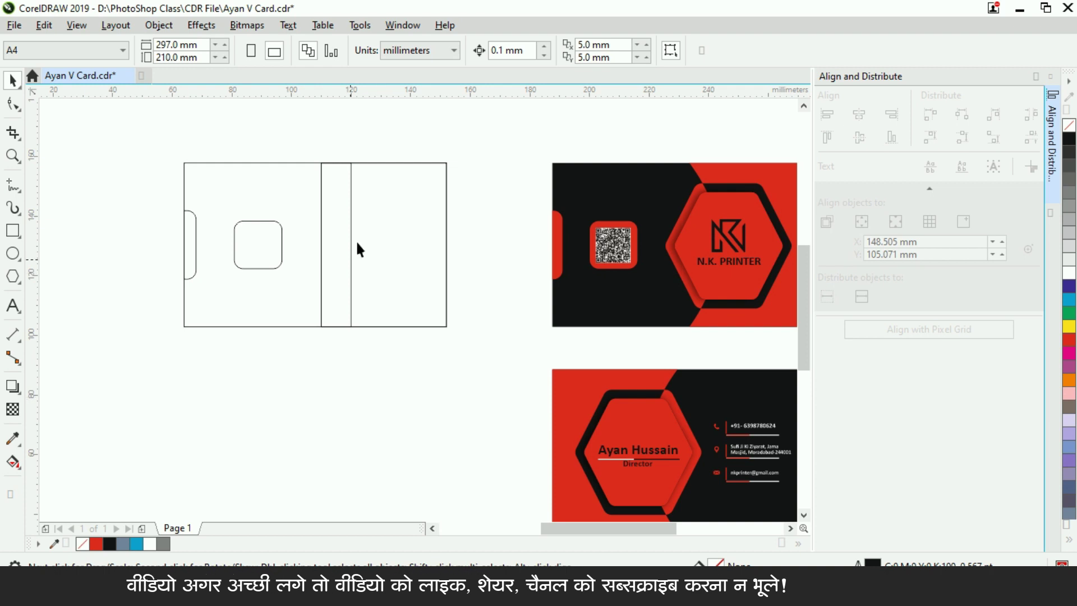
pyautogui.scroll(2, 357, 227)
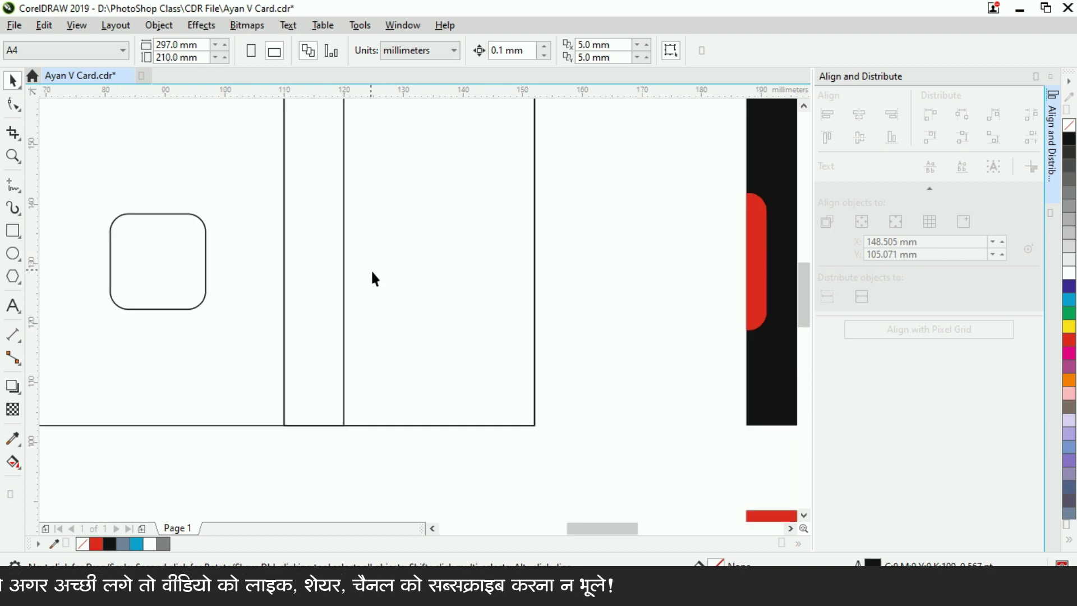
pyautogui.scroll(-2, 371, 270)
pyautogui.scroll(2, 318, 198)
pyautogui.click(480, 191)
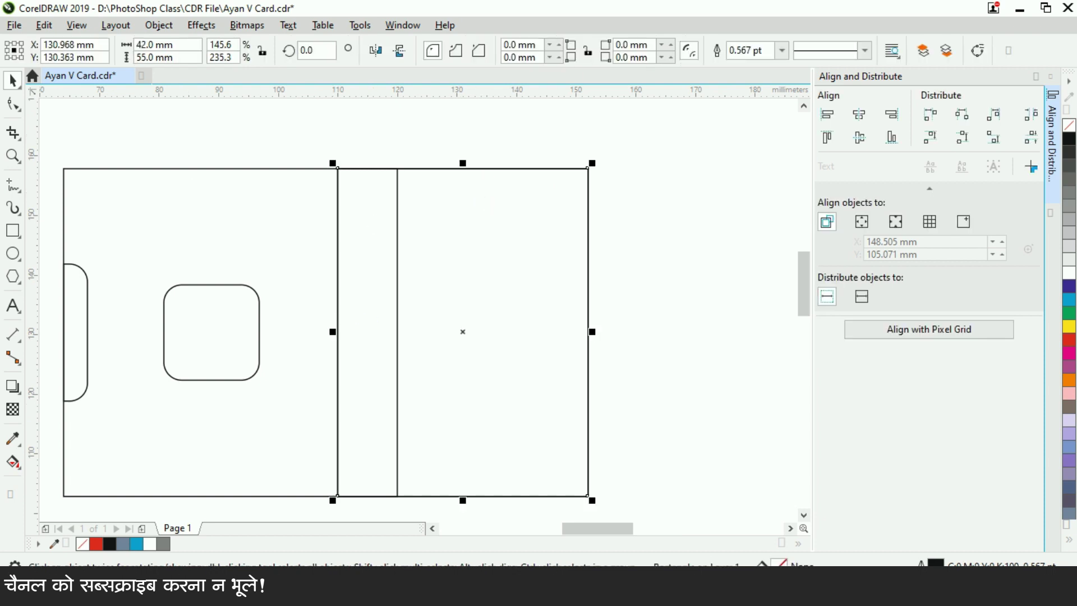
pyautogui.click(157, 28)
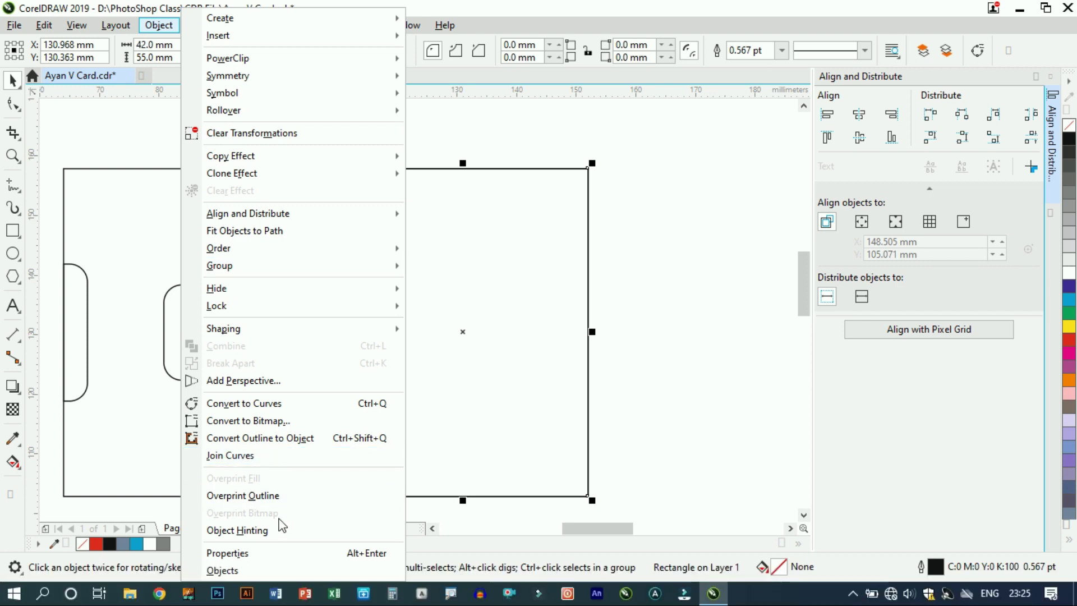
pyautogui.press('ctrl')
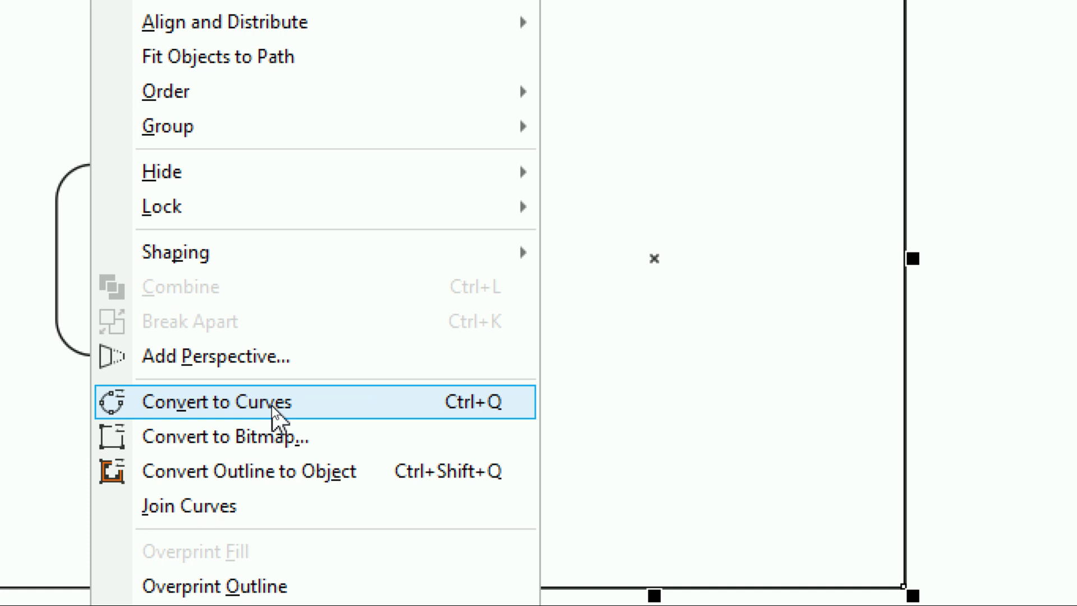
pyautogui.press('ctrl')
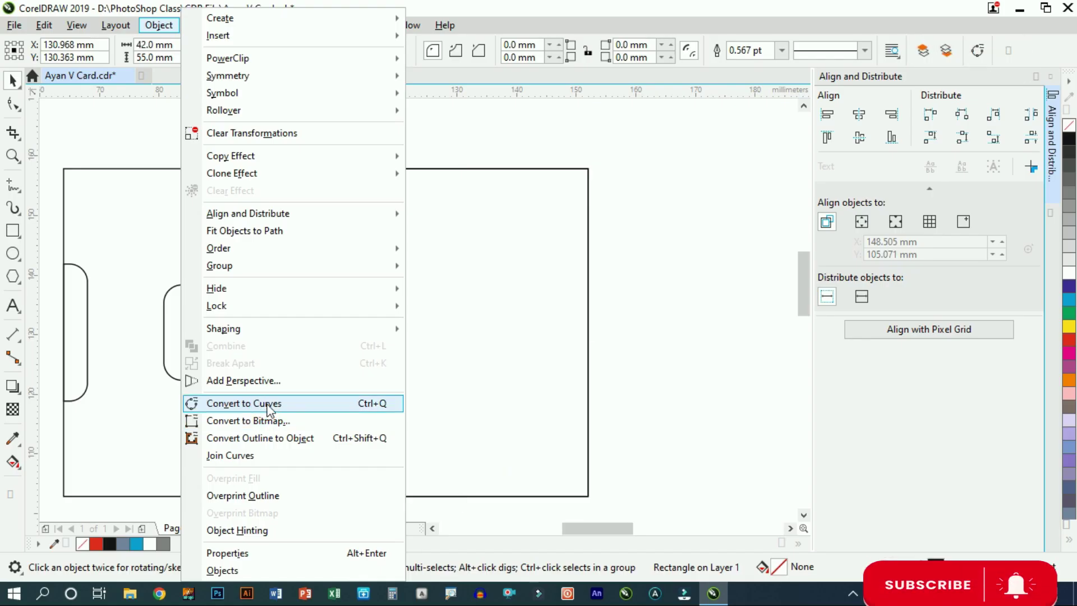
pyautogui.click(267, 404)
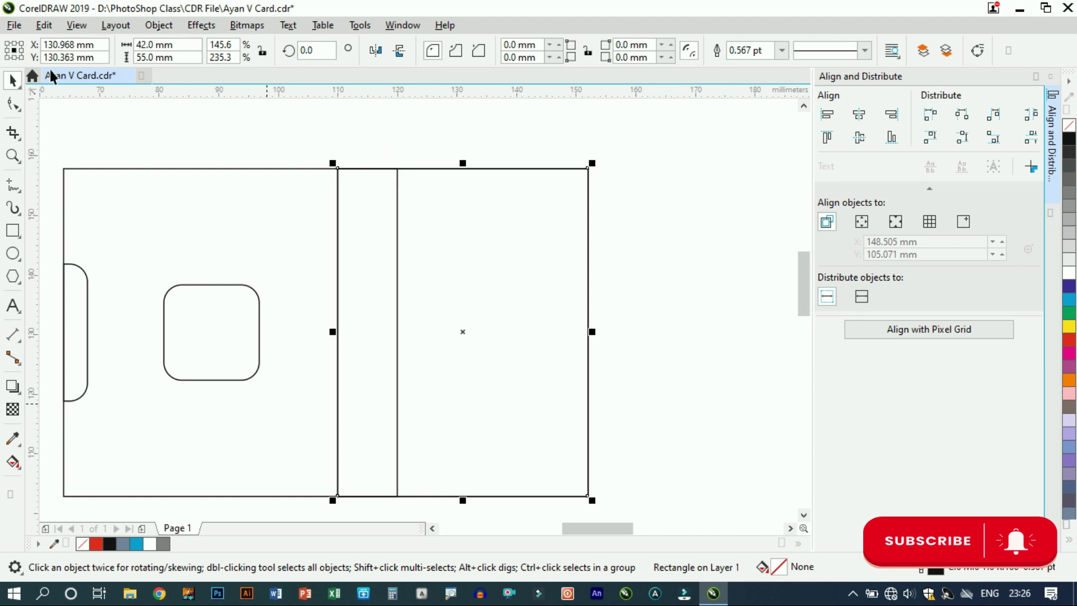
# Step: Select both left nodes of the 42 x 55 mm shape with the Shape tool and convert its left edge to a curve segment
pyautogui.click(14, 106)
pyautogui.click(20, 111)
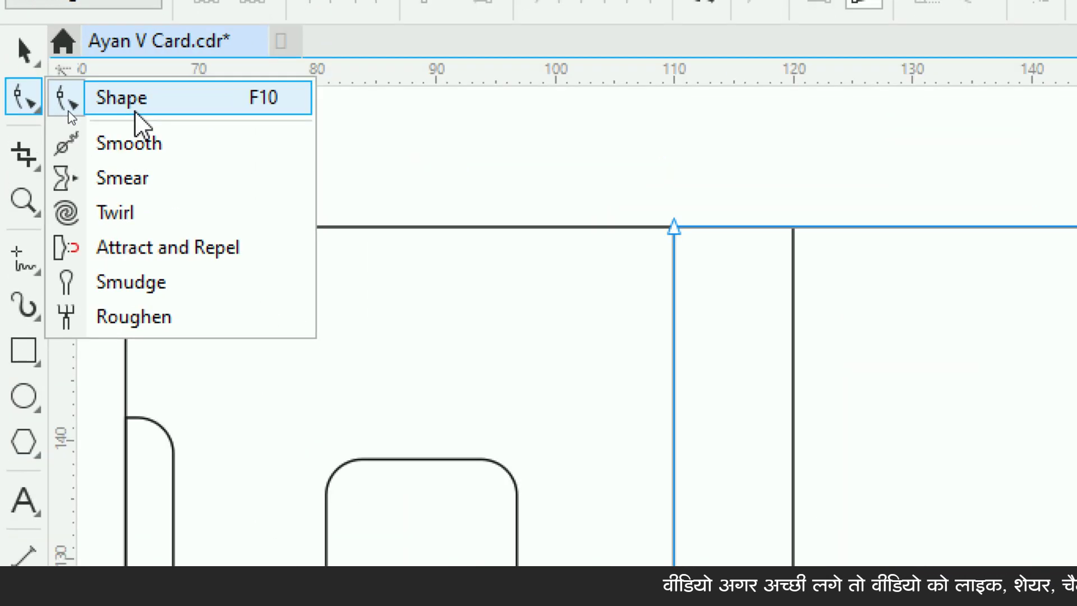
pyautogui.click(135, 112)
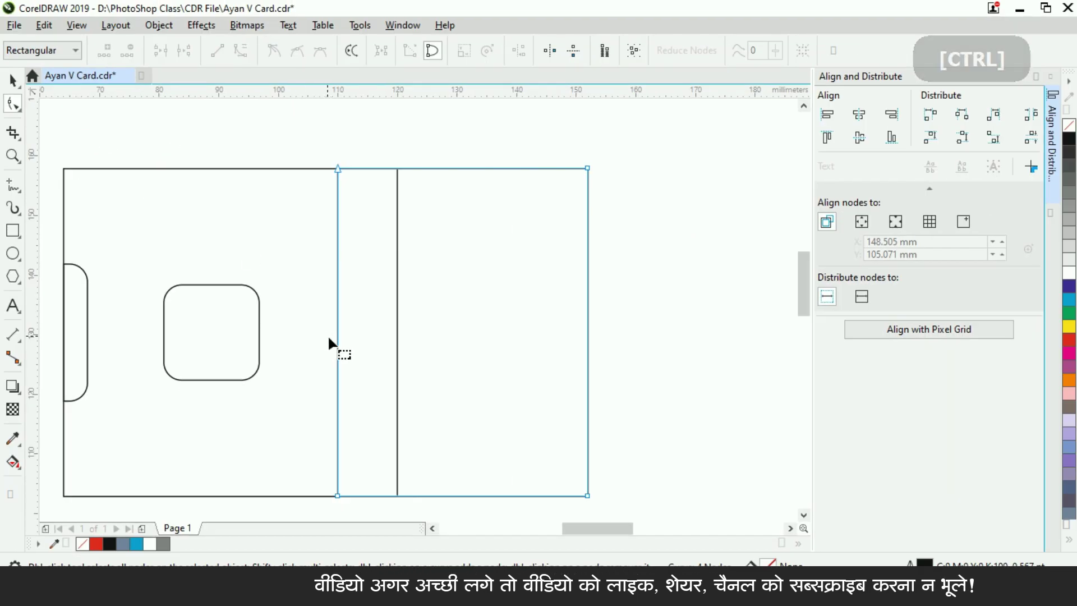
pyautogui.moveTo(300, 151); pyautogui.dragTo(351, 506)
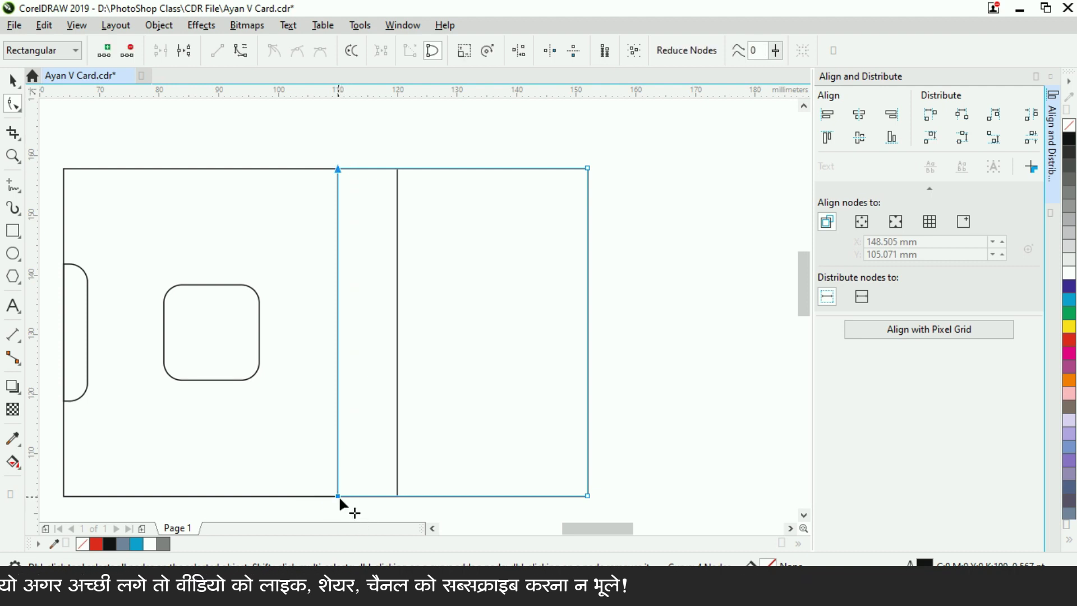
pyautogui.rightClick(338, 496)
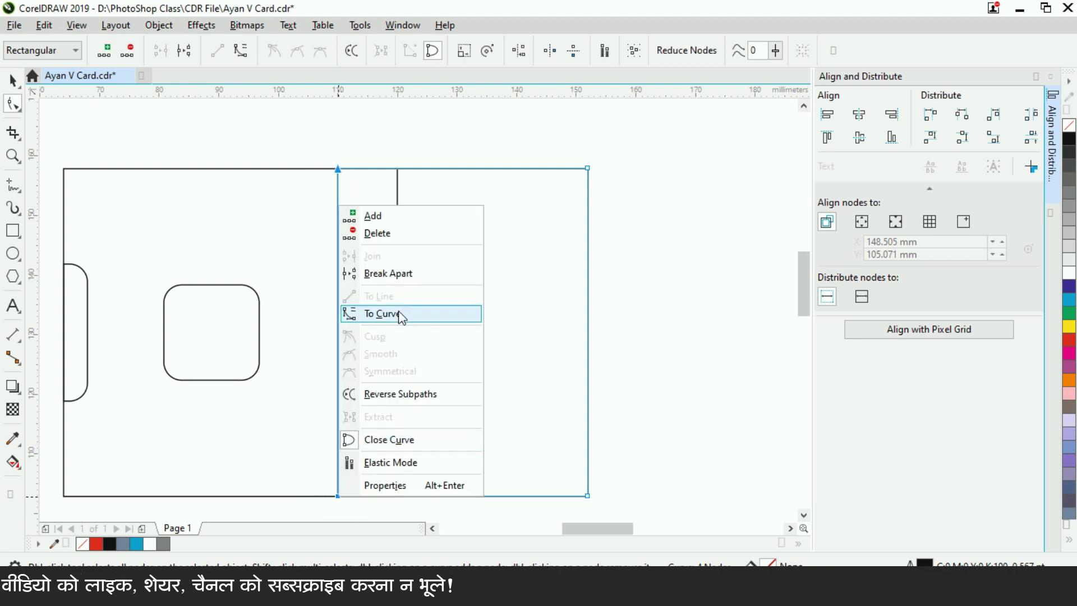
pyautogui.press('ctrl')
pyautogui.press('ctrl')
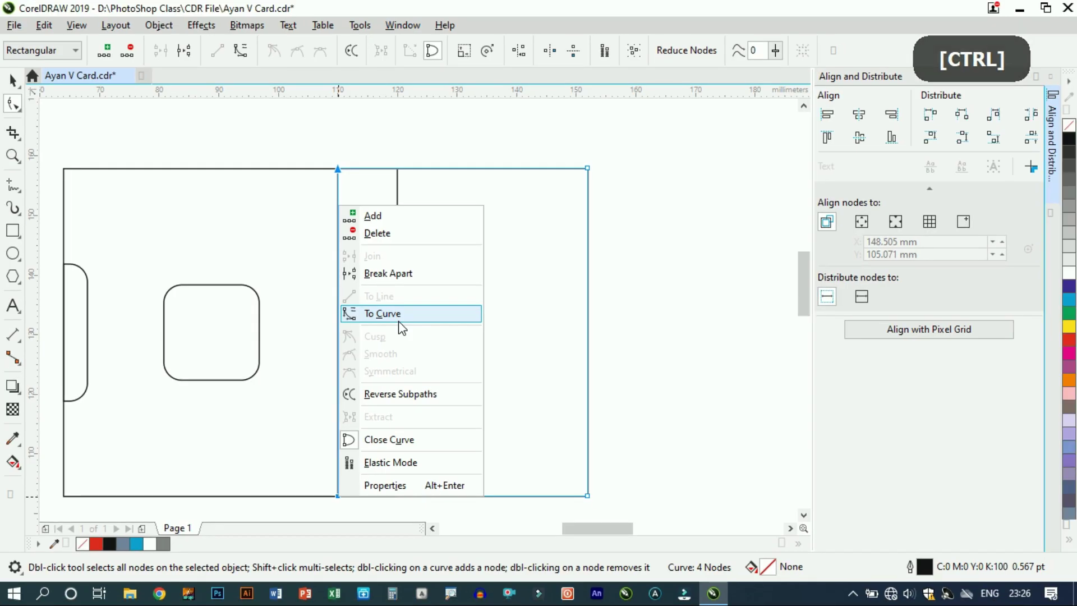
pyautogui.click(402, 326)
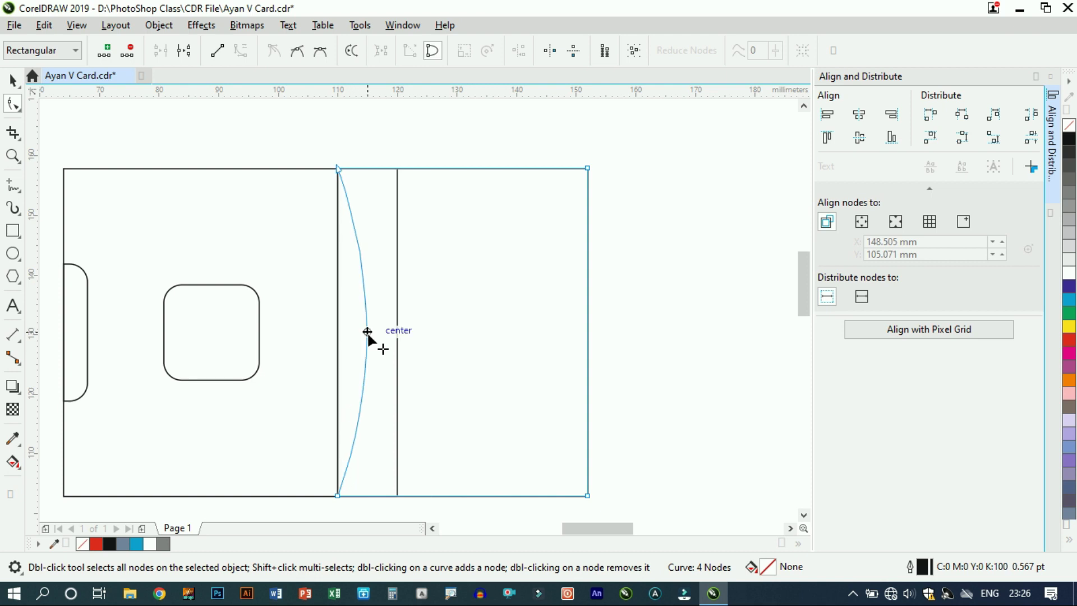
# Step: Bend the shape's left edge inward at its midpoint until it meets the right side of the 10 mm wide construction rectangle
pyautogui.moveTo(380, 335); pyautogui.dragTo(396, 335)
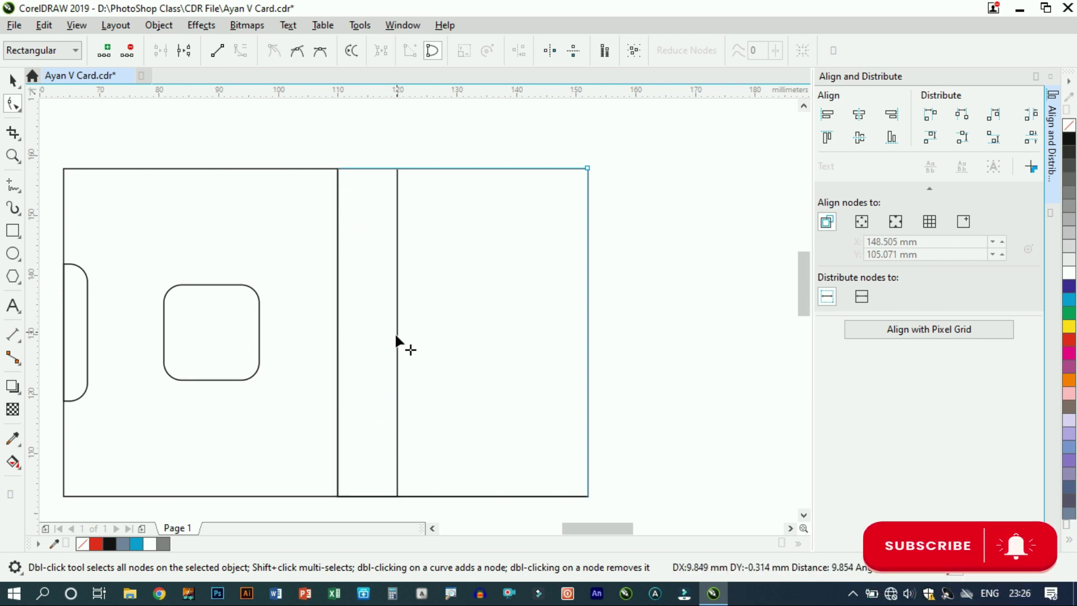
pyautogui.keyDown('ctrl'); pyautogui.click(532, 339); pyautogui.keyUp('ctrl')
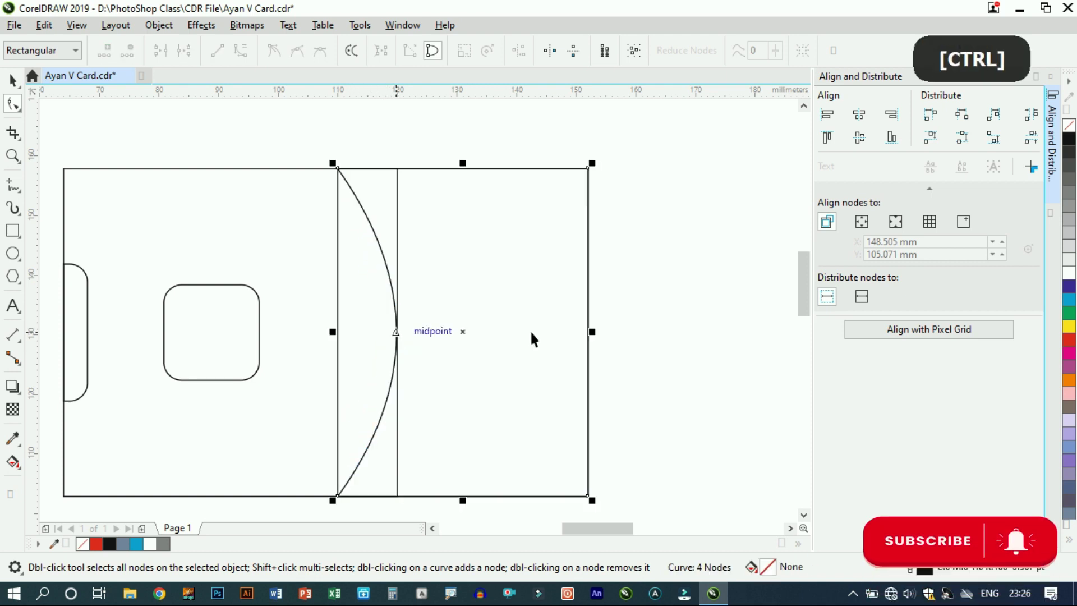
pyautogui.press('space')
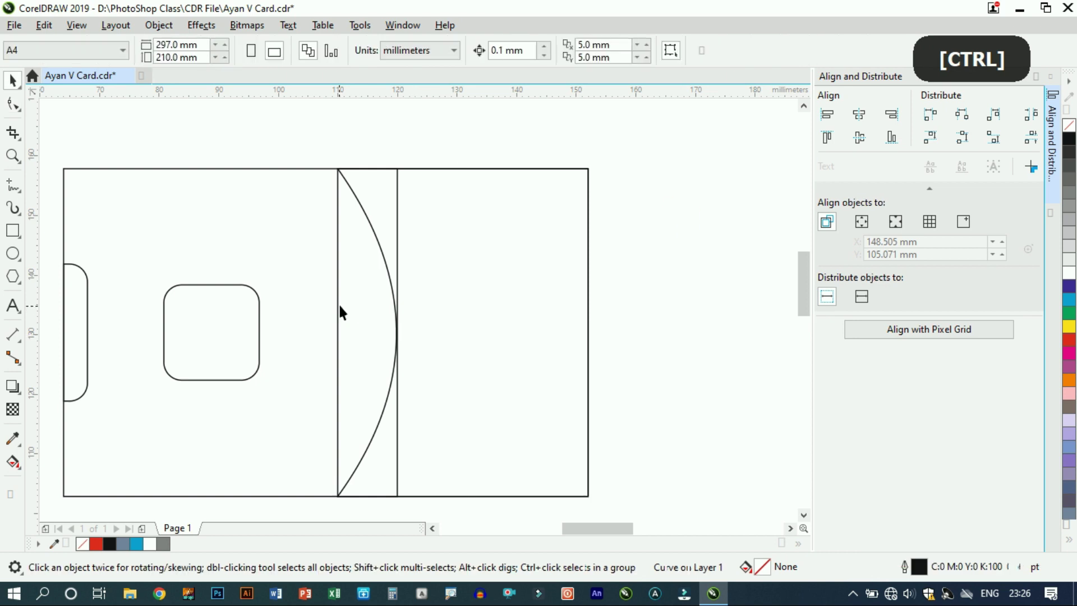
# Step: Delete the 10 x 55 mm construction rectangle behind the curved edge
pyautogui.keyDown('ctrl'); pyautogui.click(340, 312); pyautogui.keyUp('ctrl')
pyautogui.keyDown('ctrl'); pyautogui.click(348, 342); pyautogui.keyUp('ctrl')
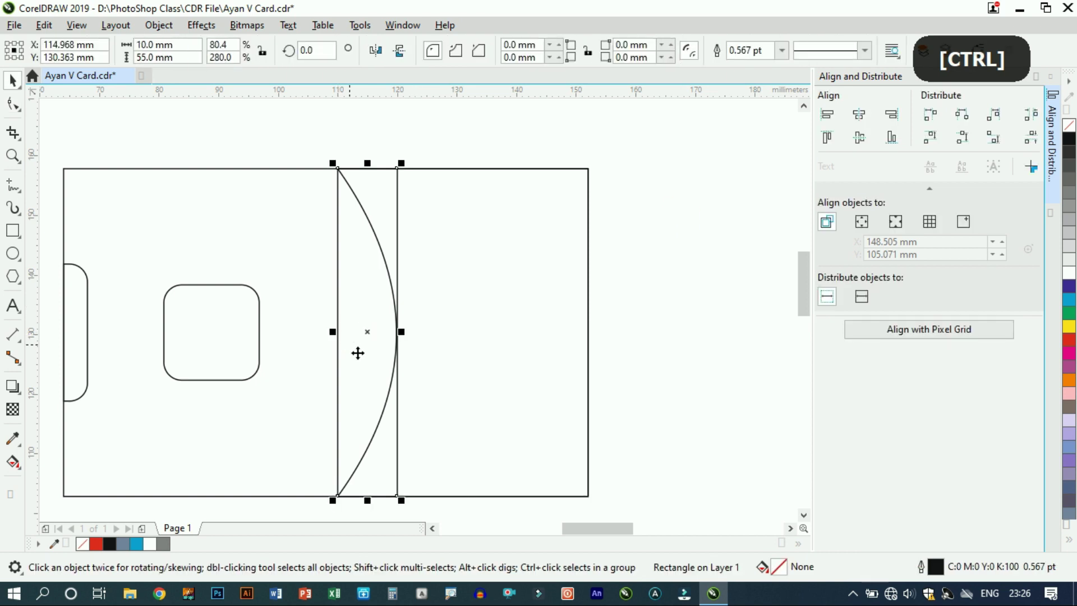
pyautogui.click(45, 25)
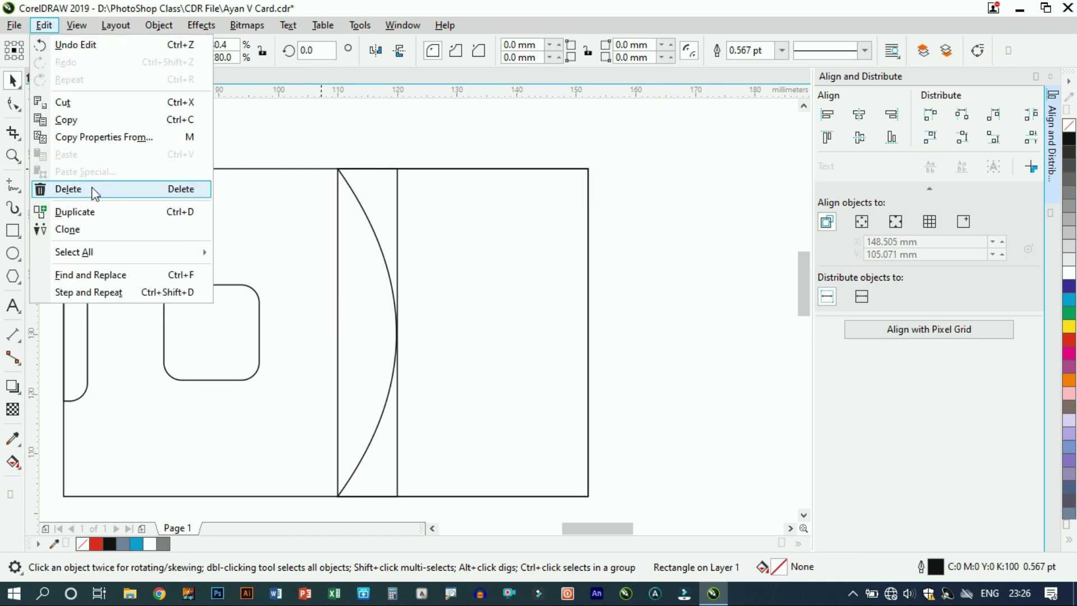
pyautogui.click(96, 191)
pyautogui.click(296, 144)
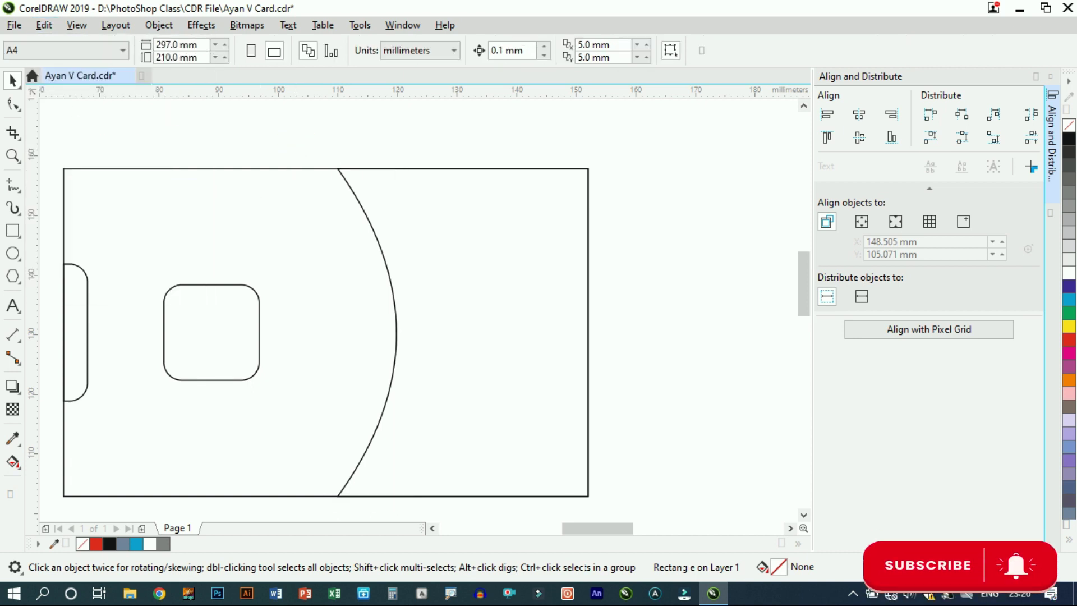
# Step: Draw a five-sided polygon about 39 x 37 mm in the empty area below the card outline
pyautogui.scroll(-2, 522, 247)
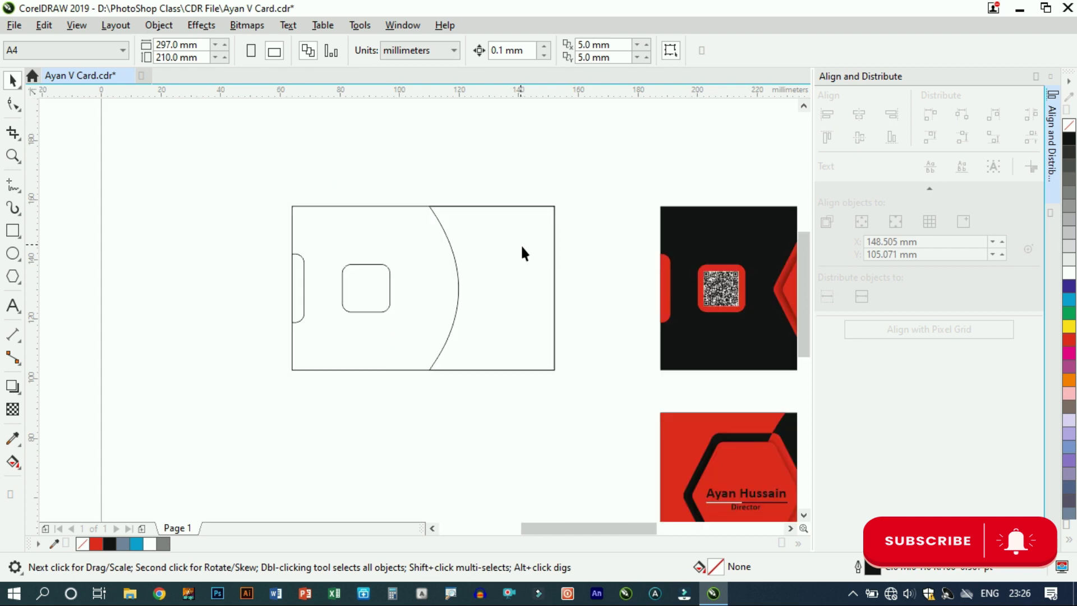
pyautogui.scroll(-2, 454, 239)
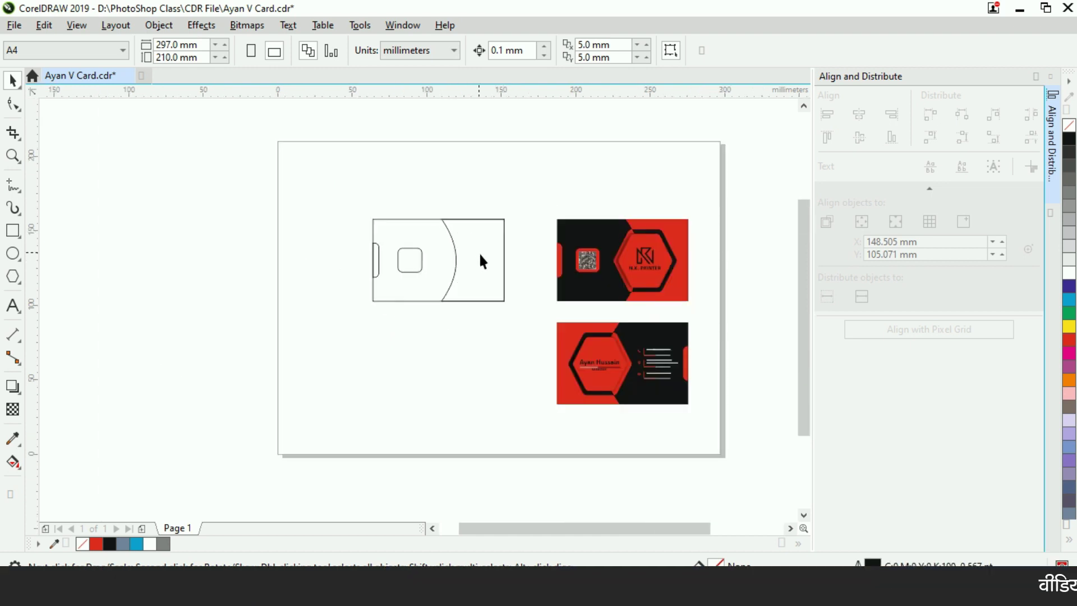
pyautogui.scroll(2, 480, 256)
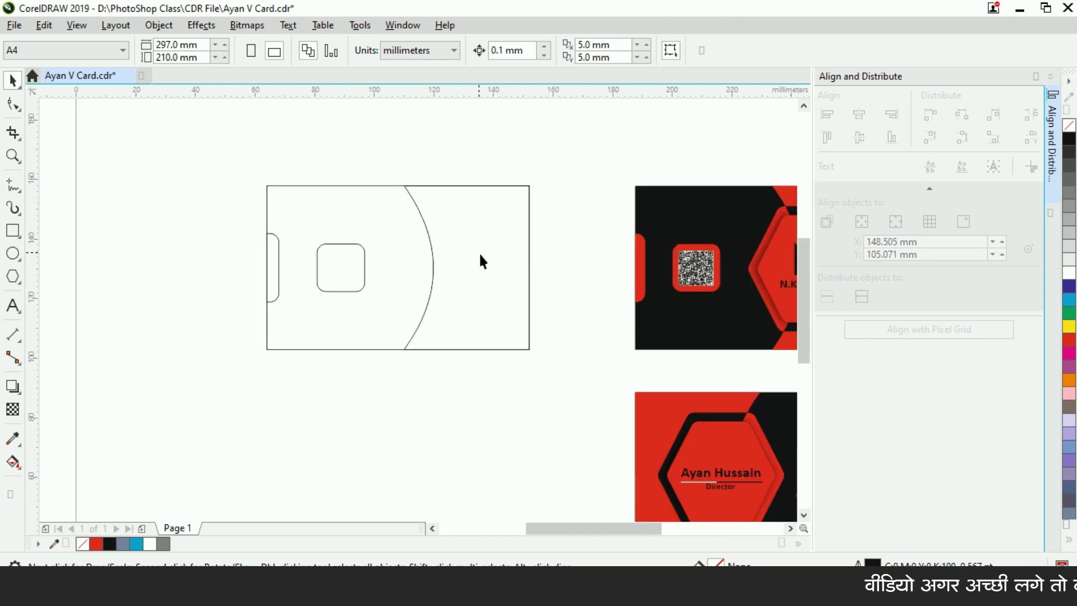
pyautogui.hotkey('alt', 'Right')
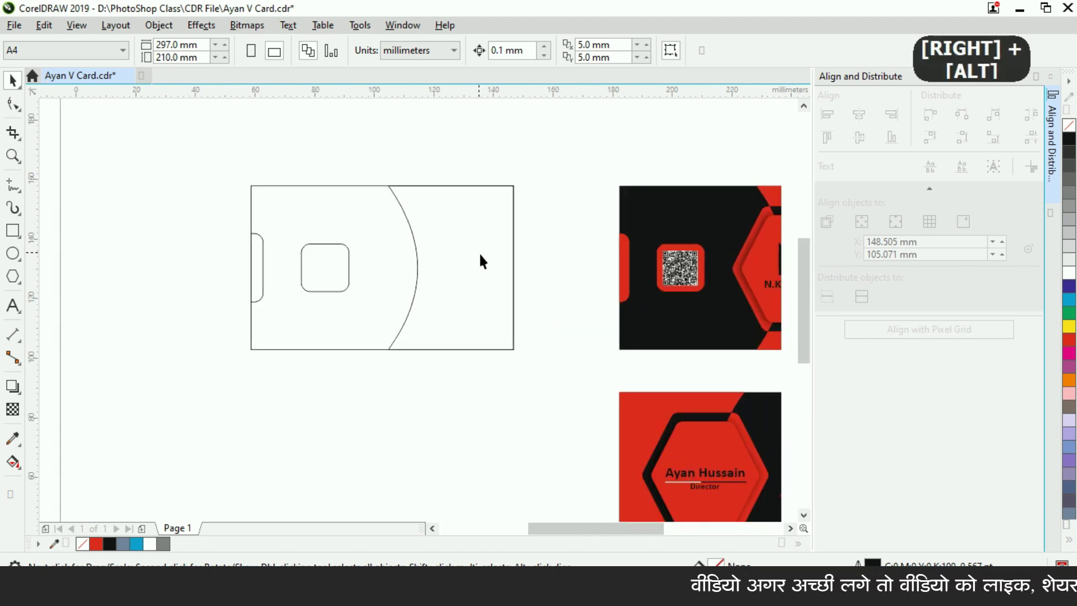
pyautogui.hotkey('alt', 'Right')
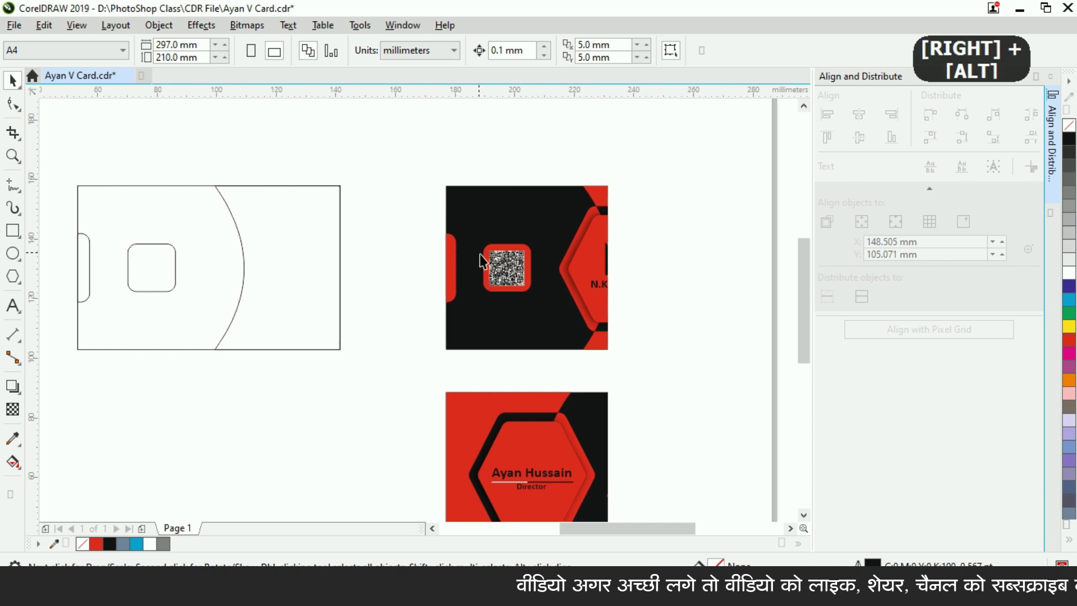
pyautogui.click(284, 148)
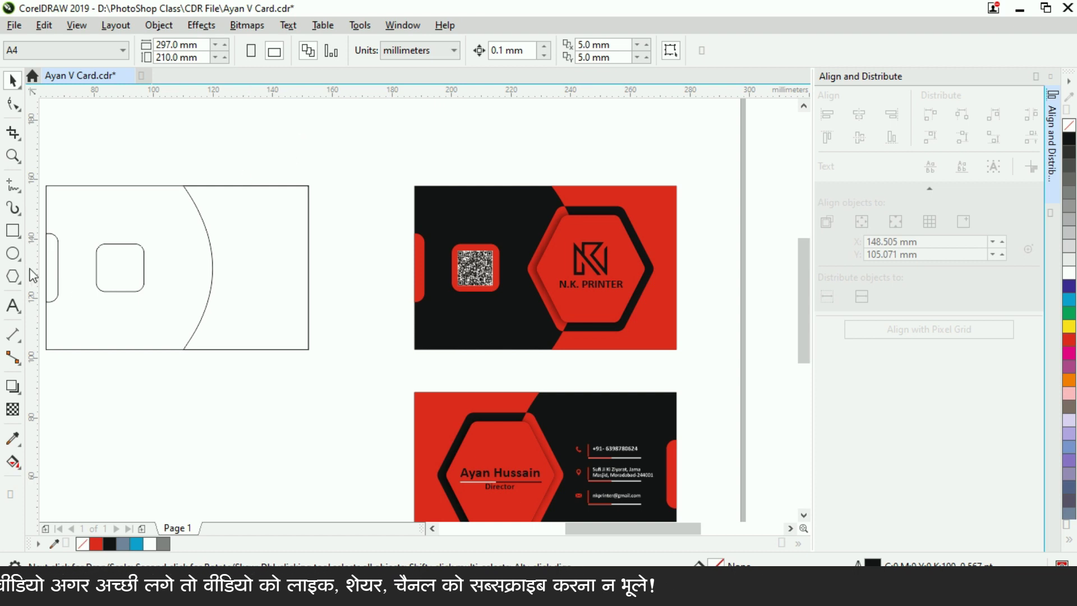
pyautogui.click(15, 281)
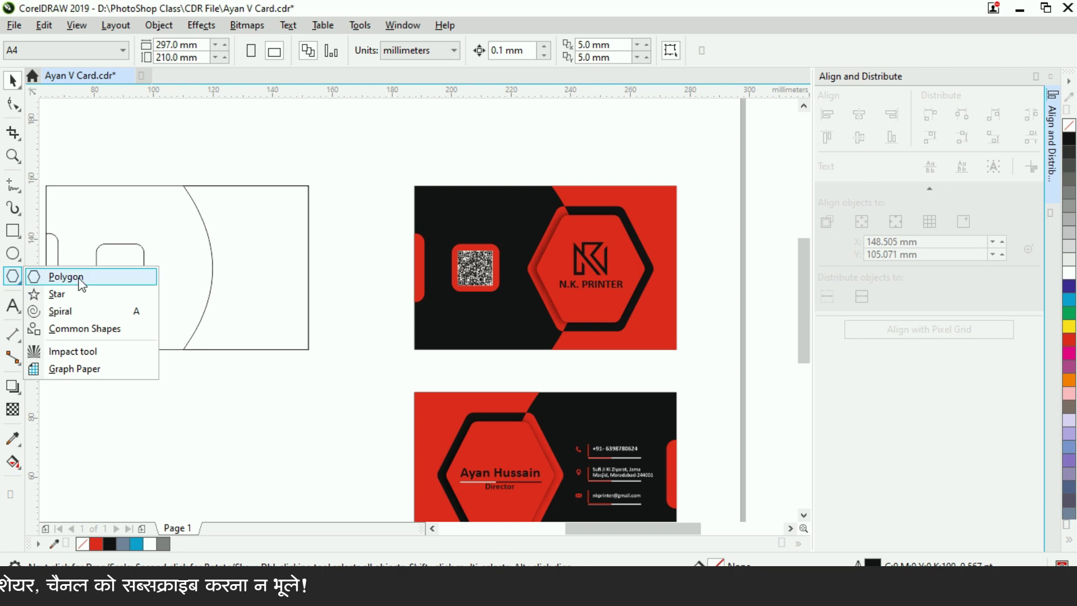
pyautogui.press('ctrl')
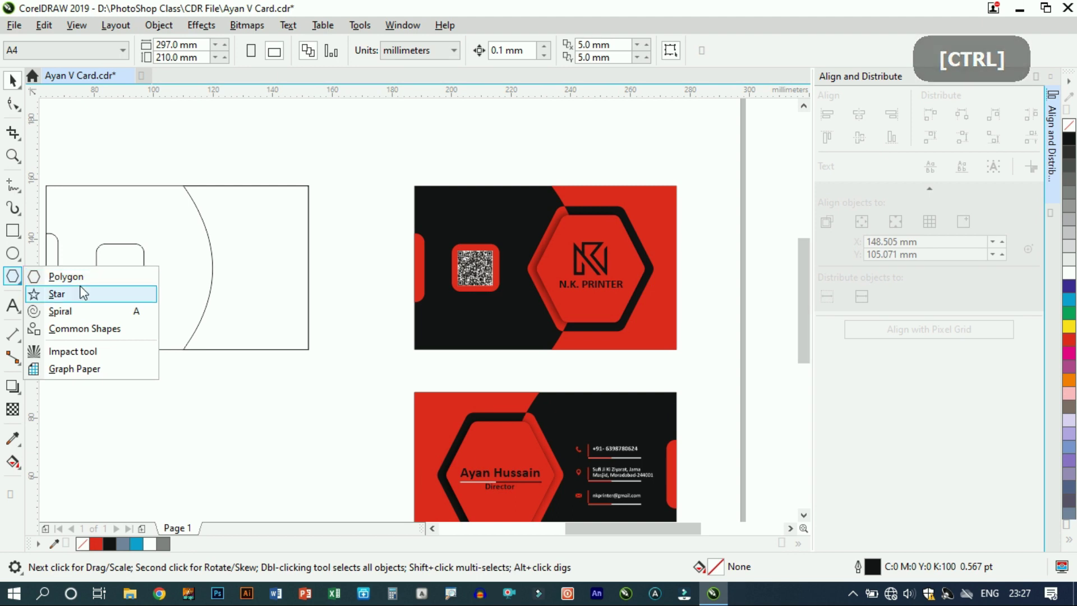
pyautogui.click(66, 277)
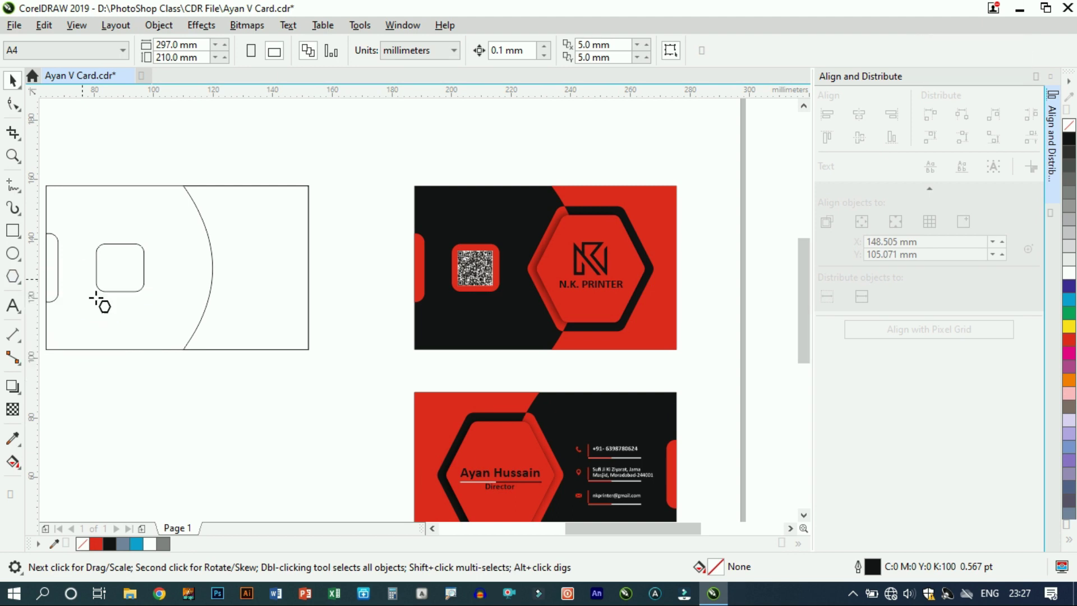
pyautogui.moveTo(214, 376); pyautogui.dragTo(283, 441)
pyautogui.moveTo(315, 481); pyautogui.dragTo(340, 501)
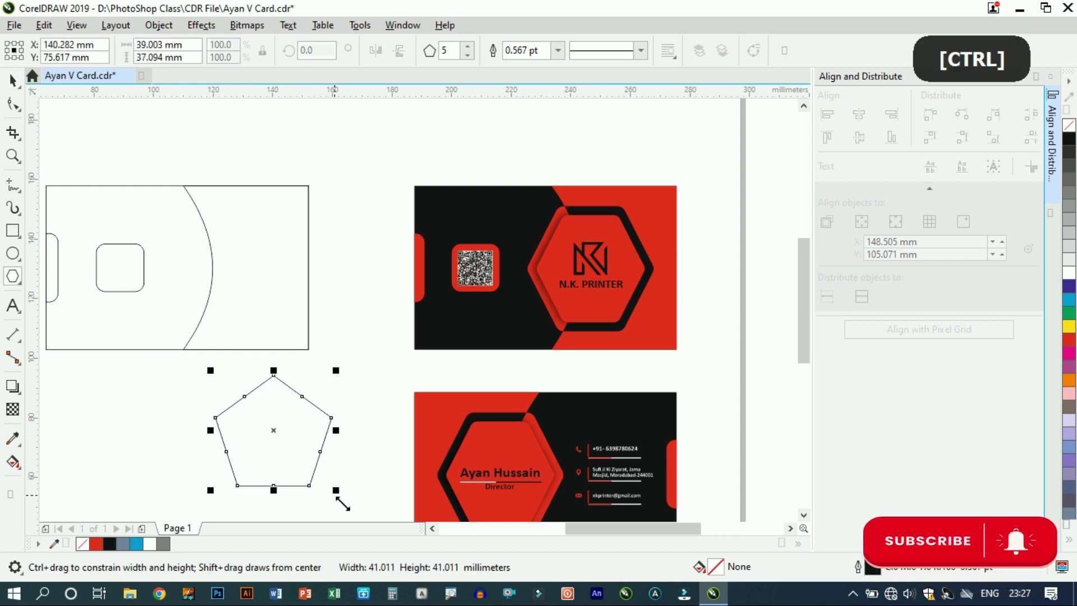
# Step: Set the polygon's number of sides to 6 and rotate it 90 degrees
pyautogui.click(446, 50)
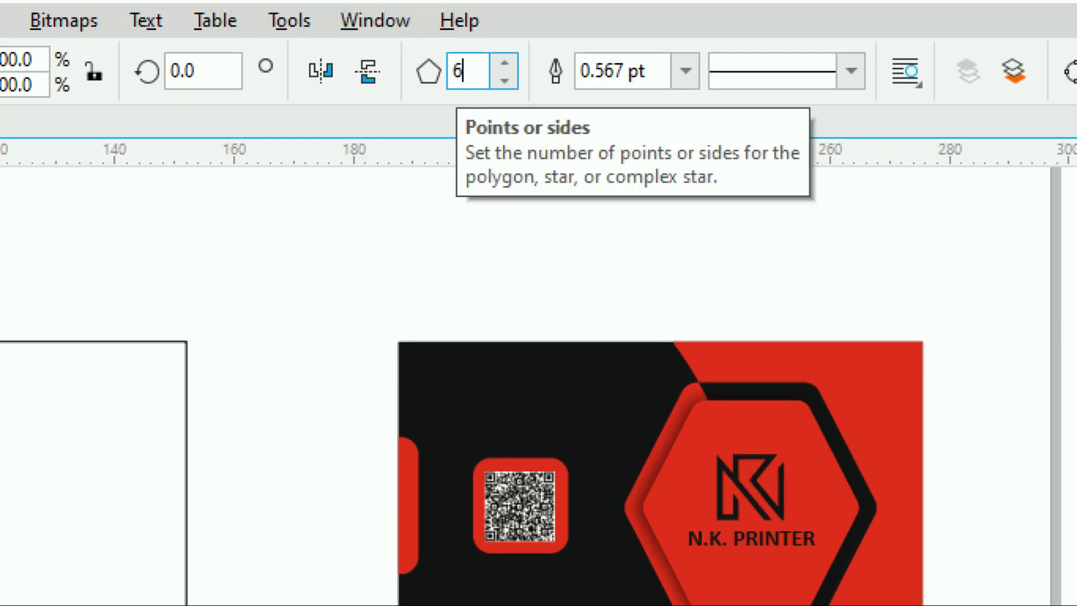
pyautogui.press('ctrl')
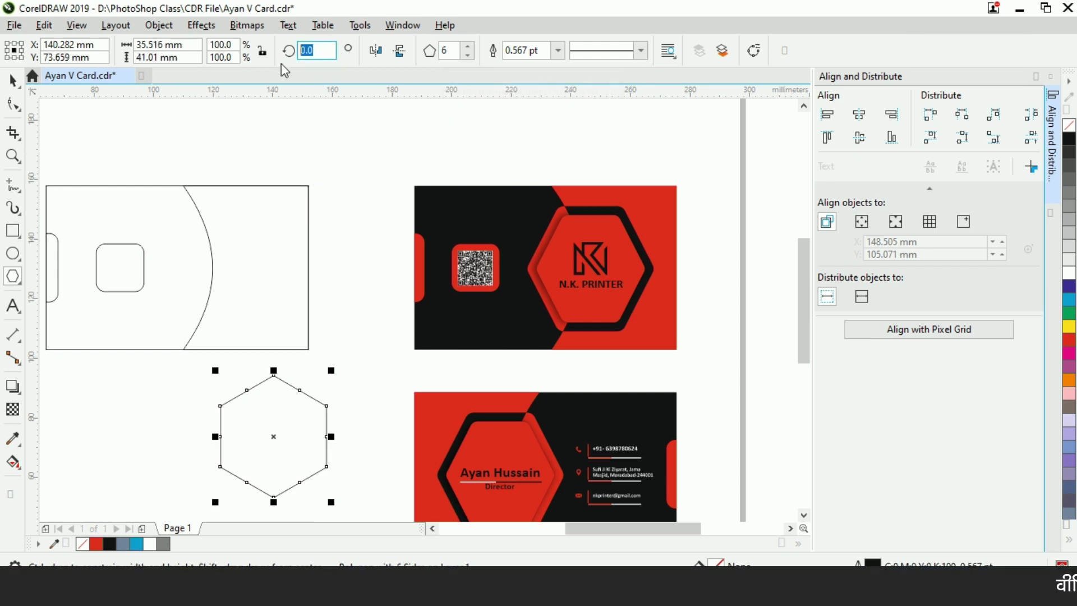
pyautogui.press('ctrl')
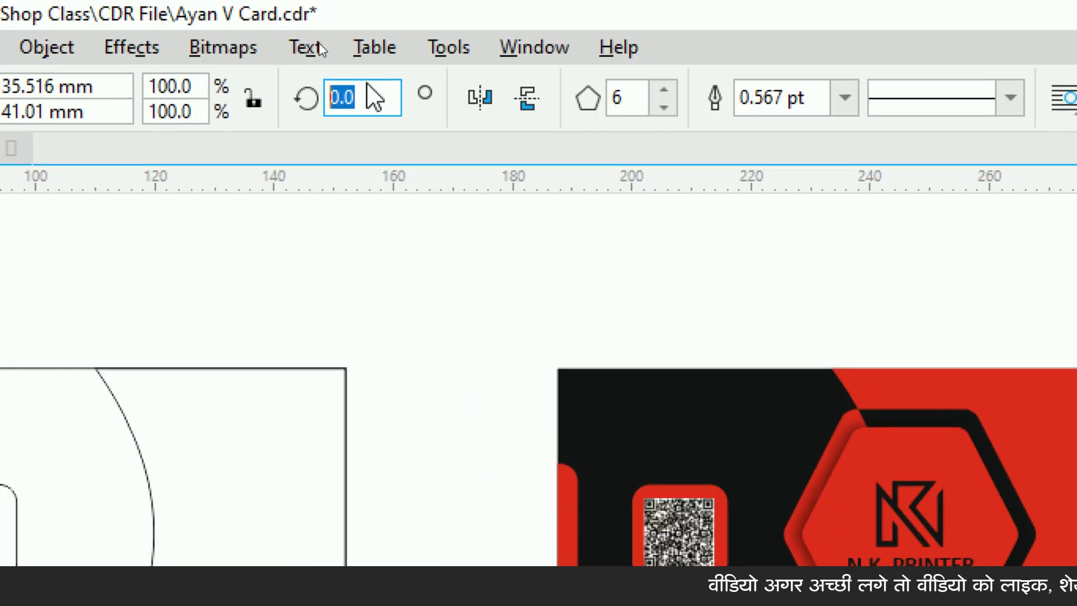
pyautogui.write('90')
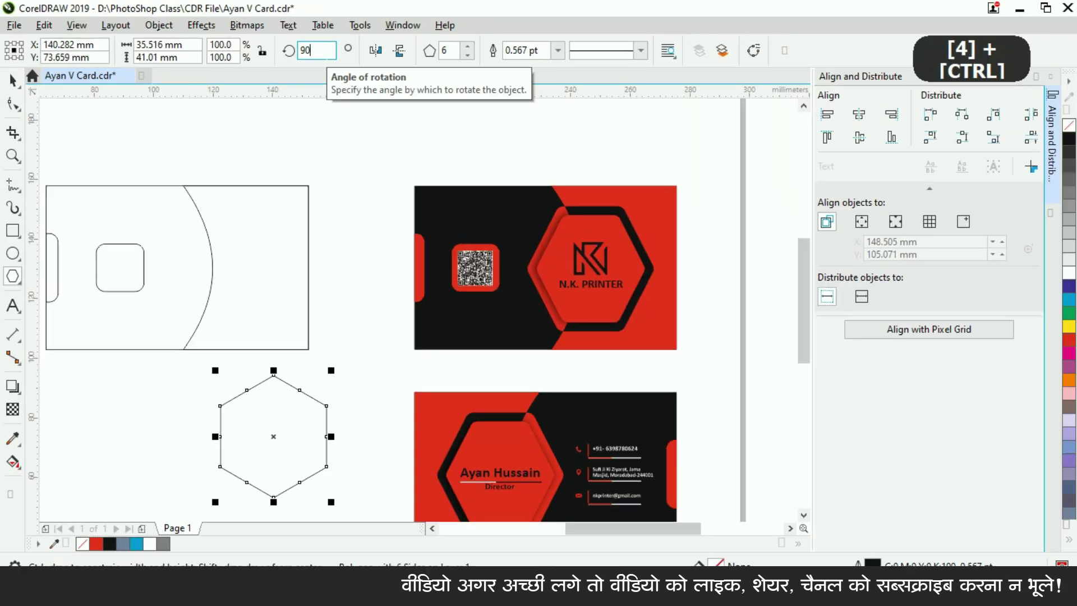
pyautogui.press('Return')
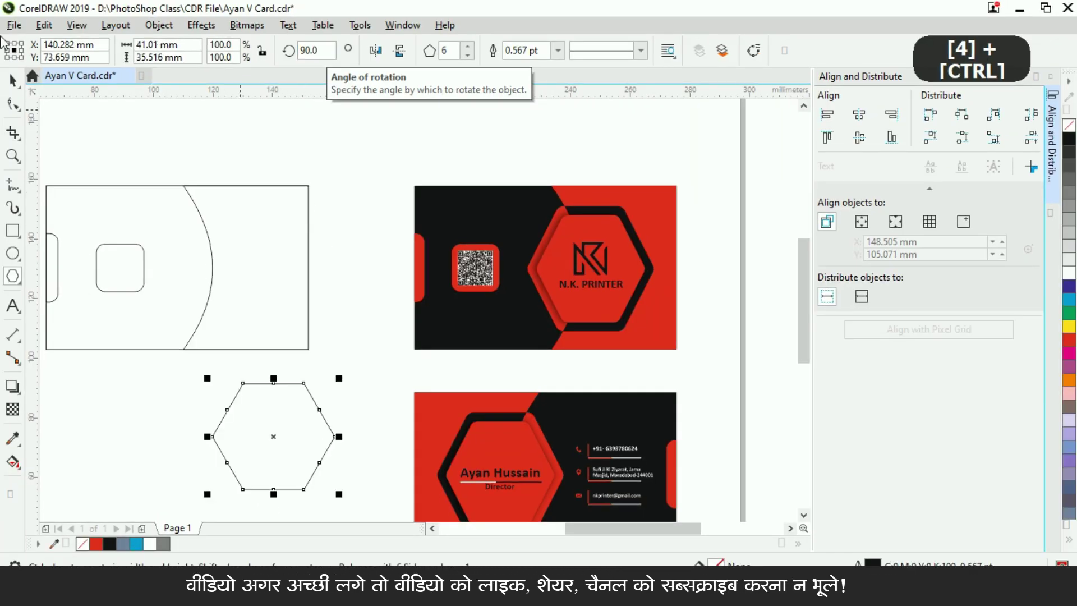
pyautogui.press('space')
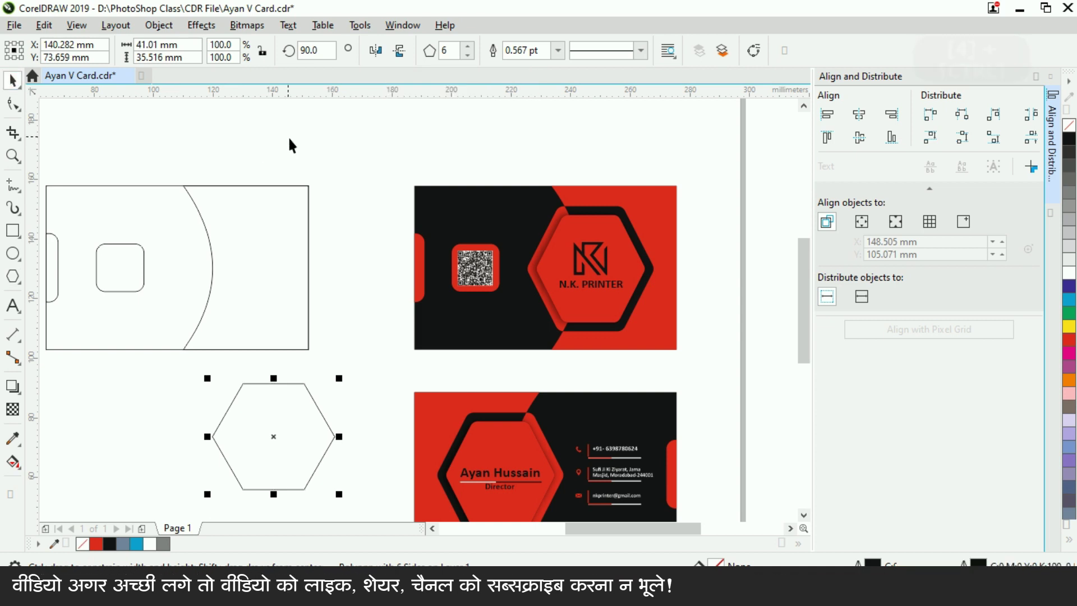
# Step: Resize the hexagon to 43 mm wide and 42 mm high
pyautogui.click(287, 136)
pyautogui.click(260, 422)
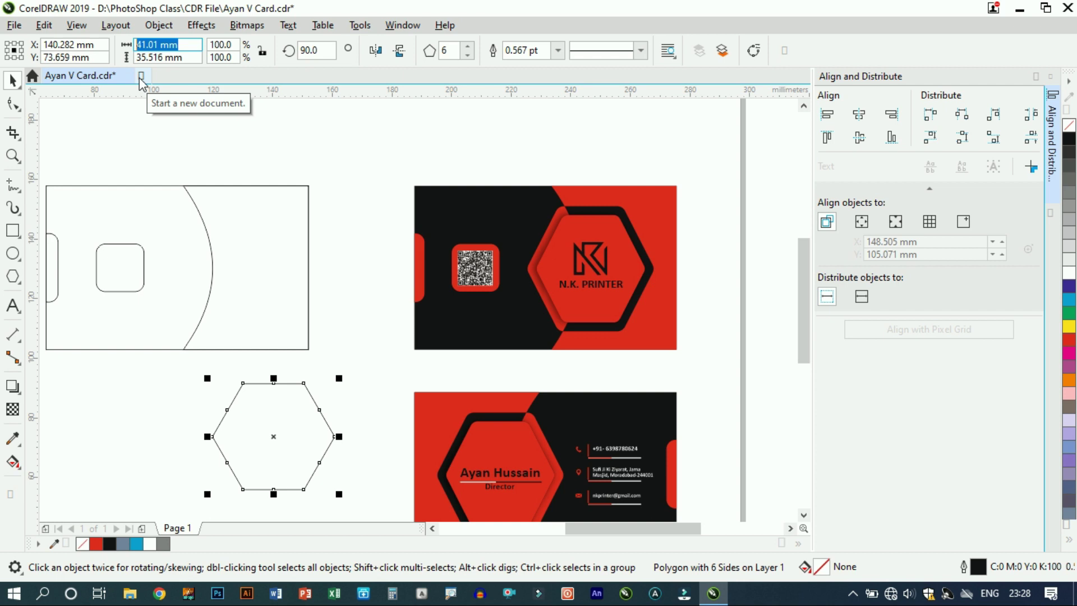
pyautogui.write('3')
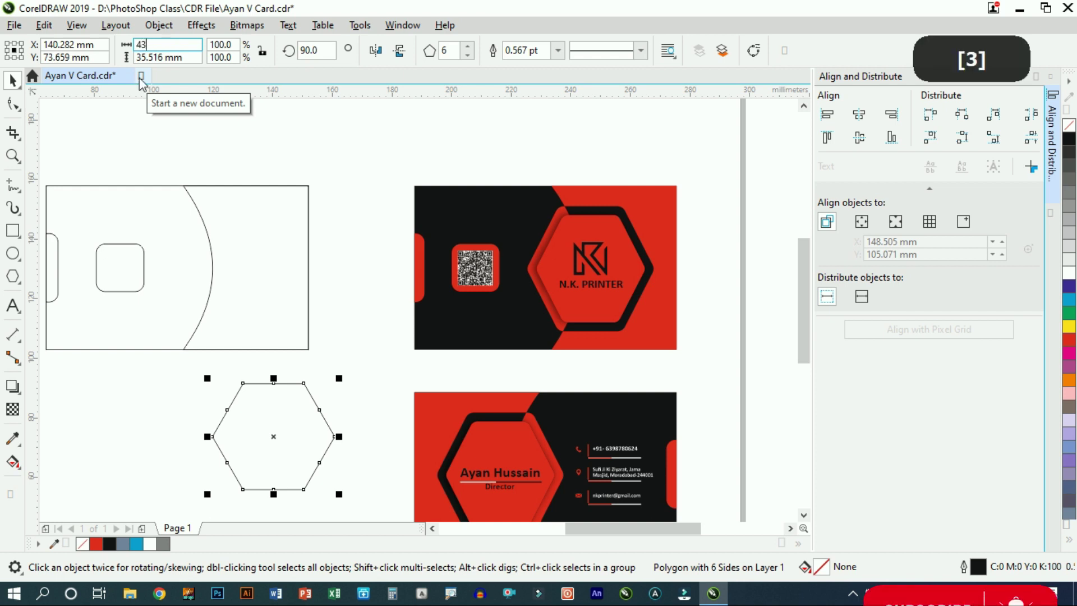
pyautogui.press('Tab')
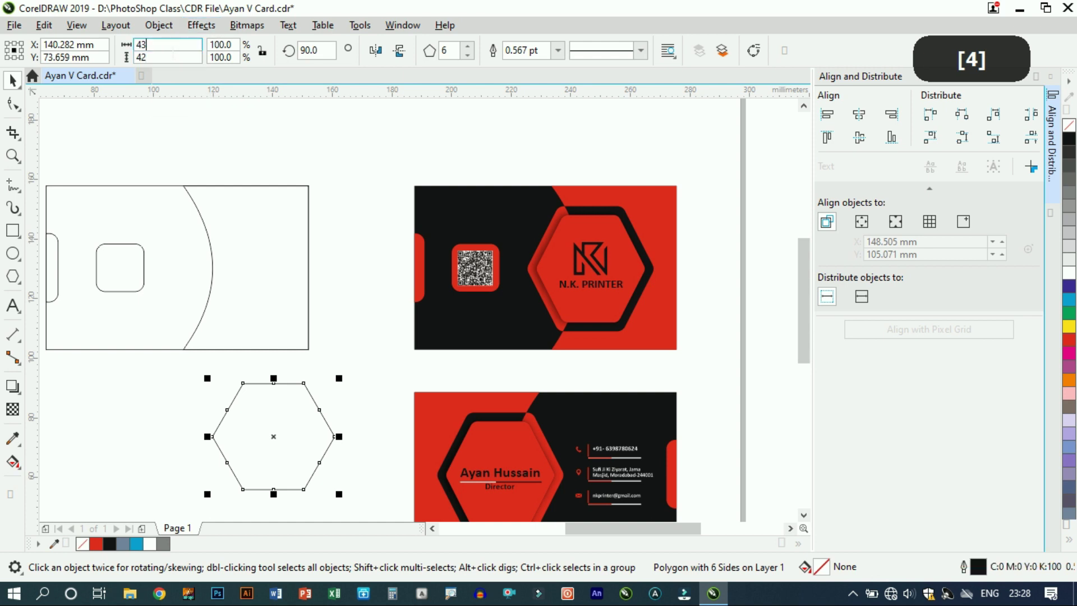
pyautogui.press('ctrl')
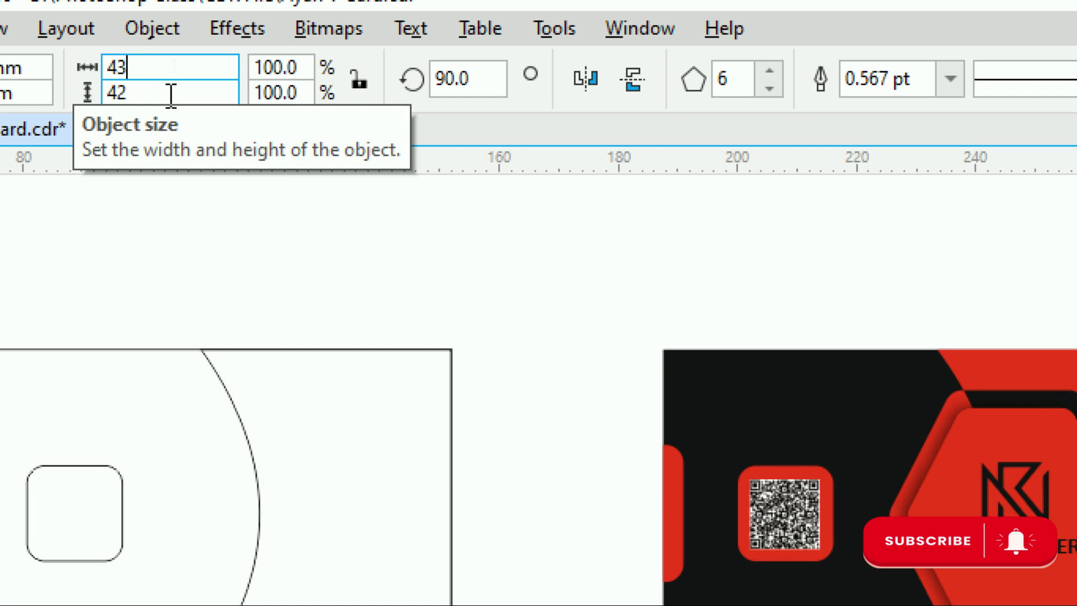
pyautogui.press('ctrl')
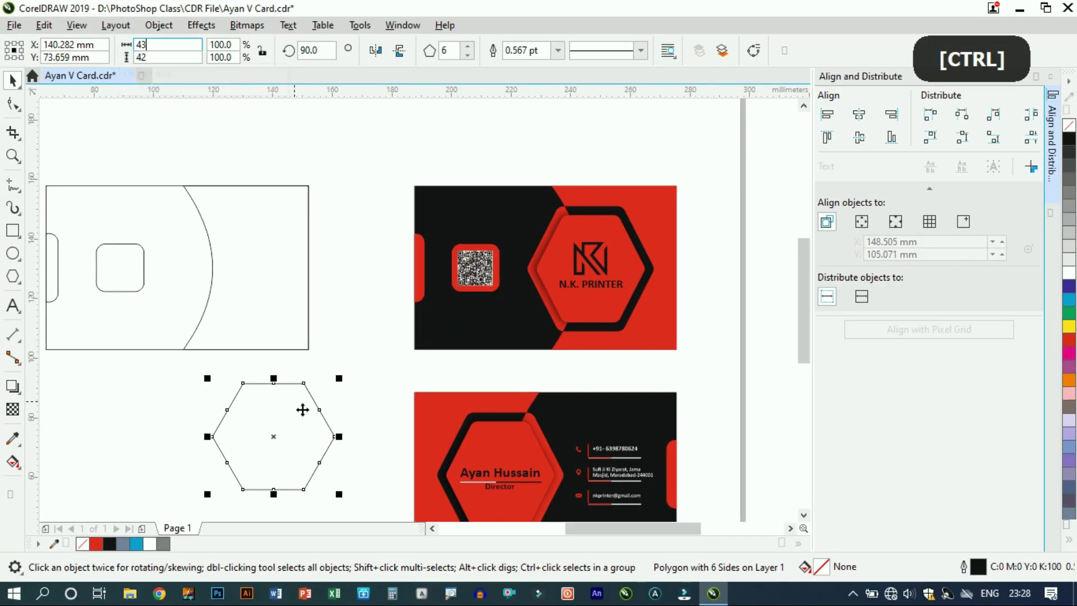
pyautogui.press('Return')
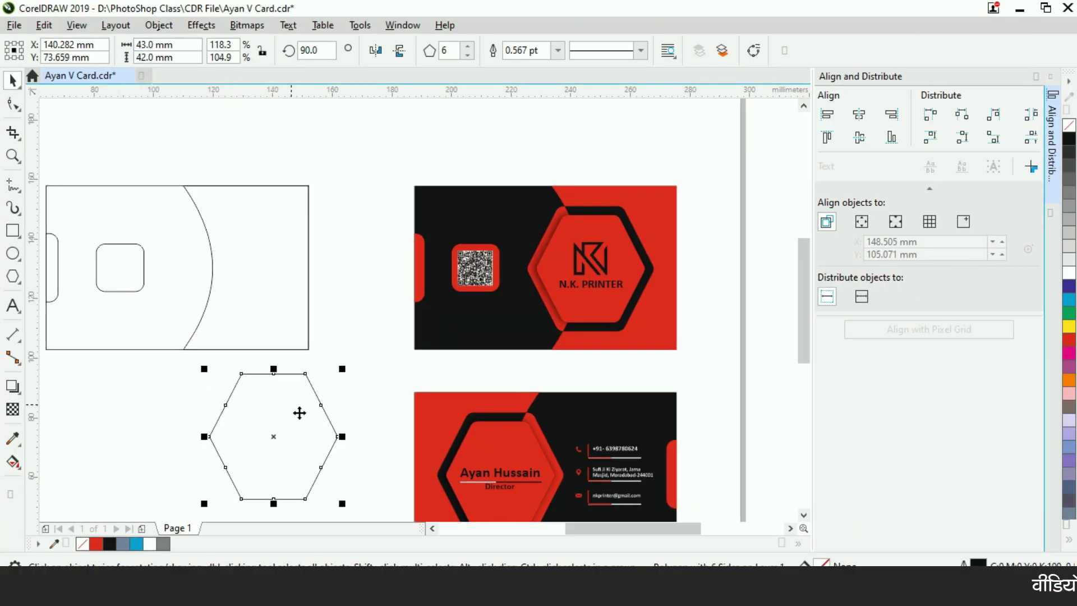
# Step: Move the hexagon onto the card over the curved edge and align its center vertically with the curved panel
pyautogui.press('shift')
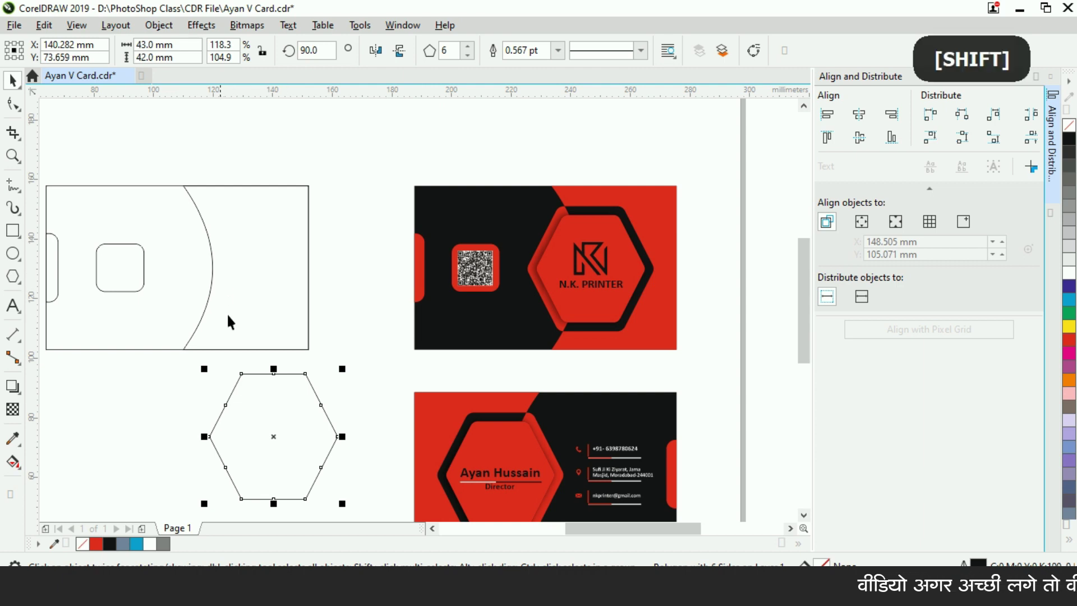
pyautogui.moveTo(275, 438); pyautogui.dragTo(231, 273)
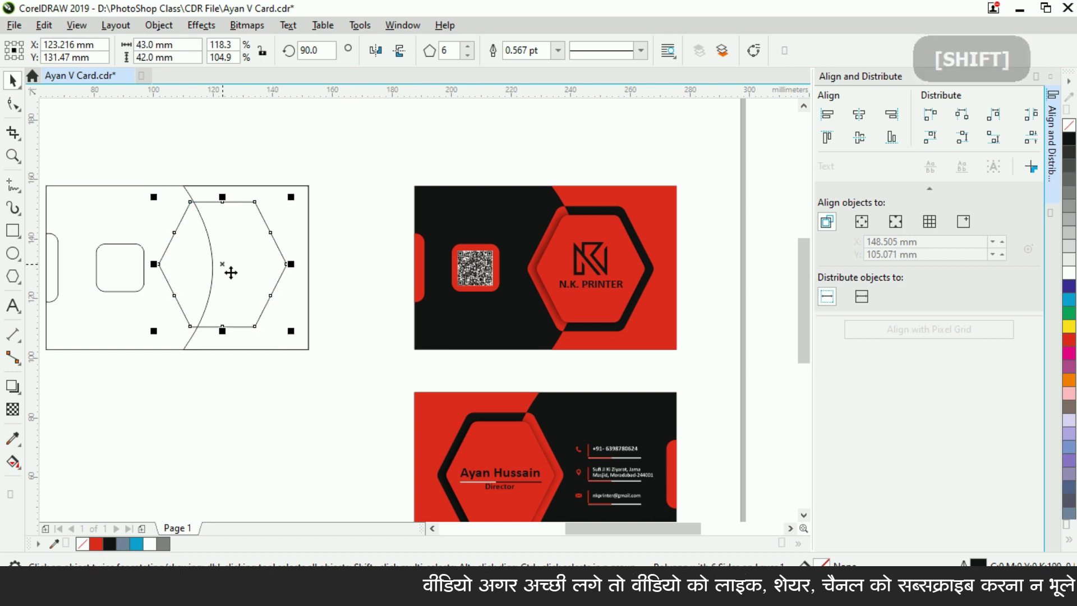
pyautogui.keyDown('shift'); pyautogui.click(290, 211); pyautogui.keyUp('shift')
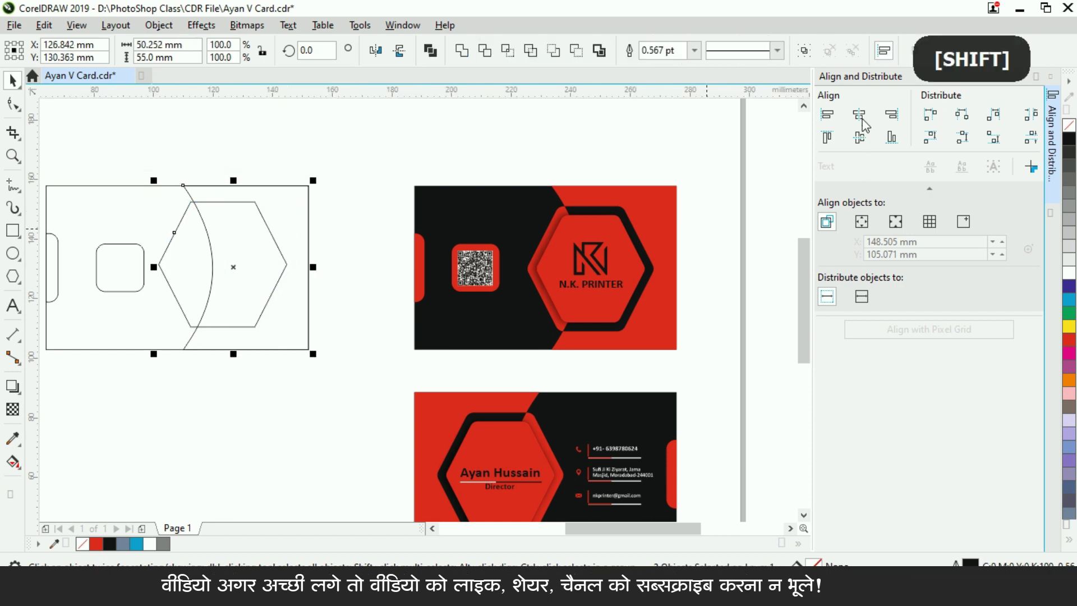
pyautogui.click(859, 138)
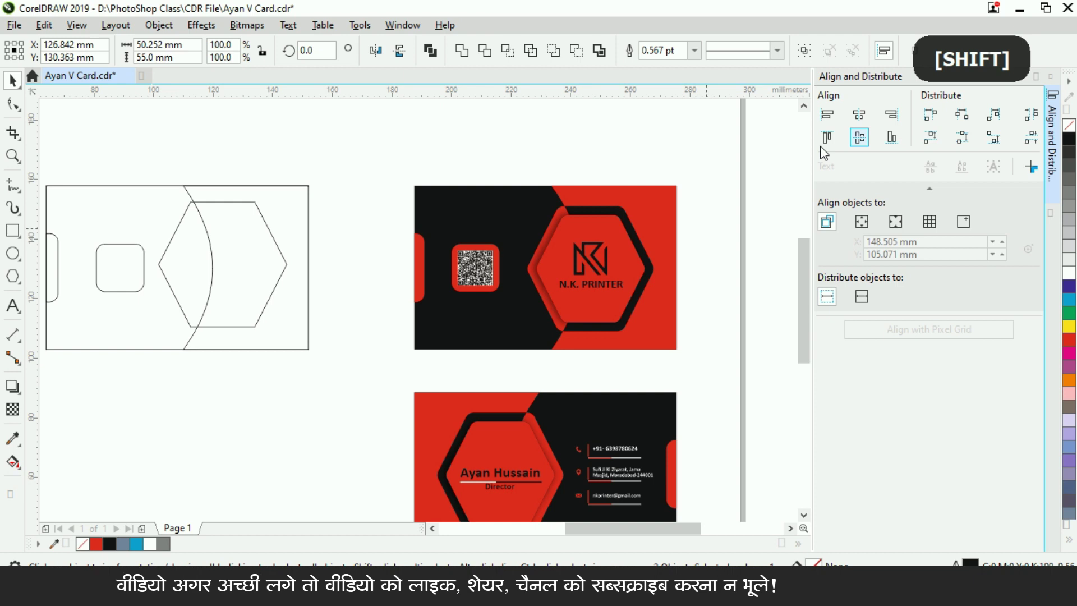
pyautogui.click(368, 147)
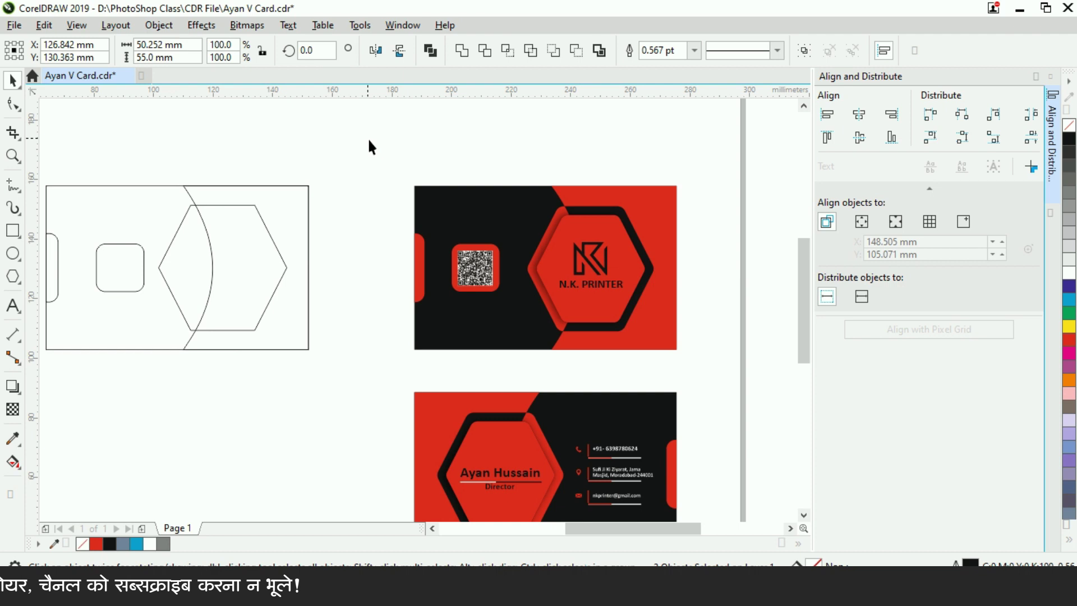
# Step: Fillet the hexagon's corners with a 3 mm radius
pyautogui.click(275, 247)
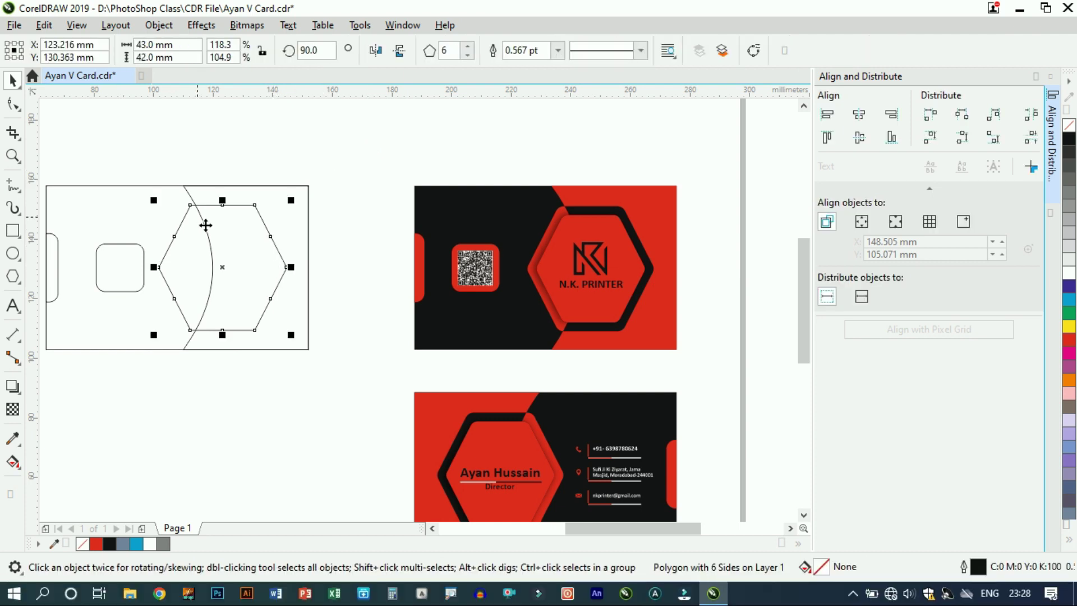
pyautogui.click(397, 27)
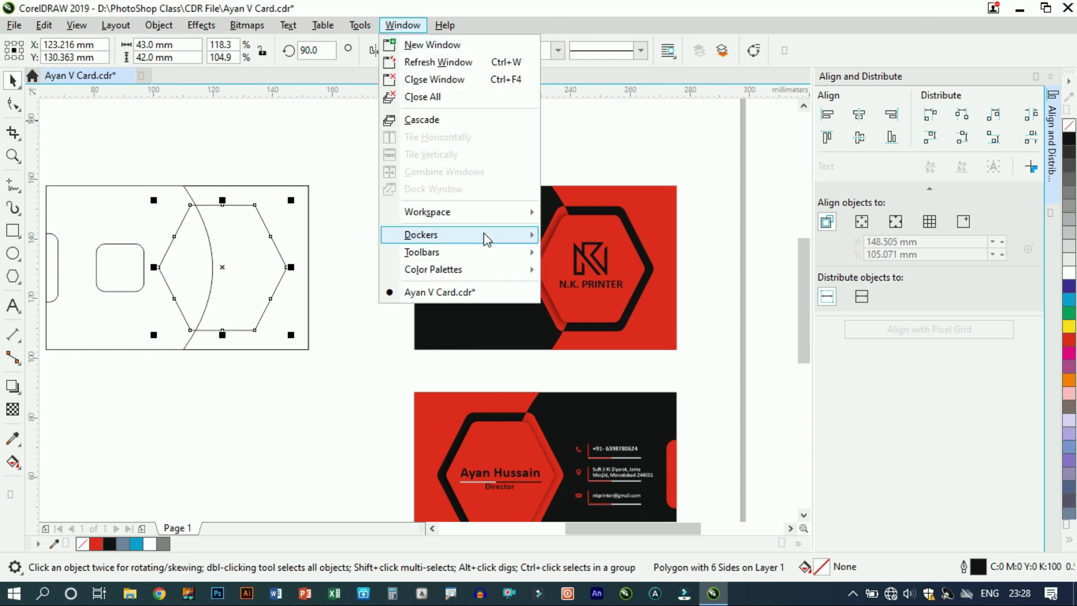
pyautogui.moveTo(487, 243)
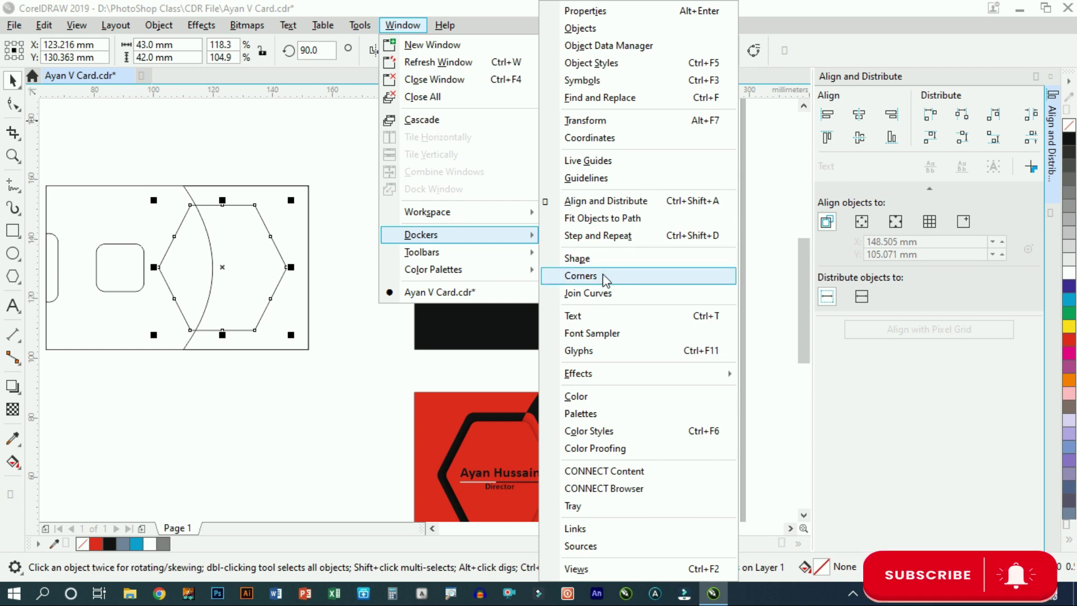
pyautogui.press('ctrl')
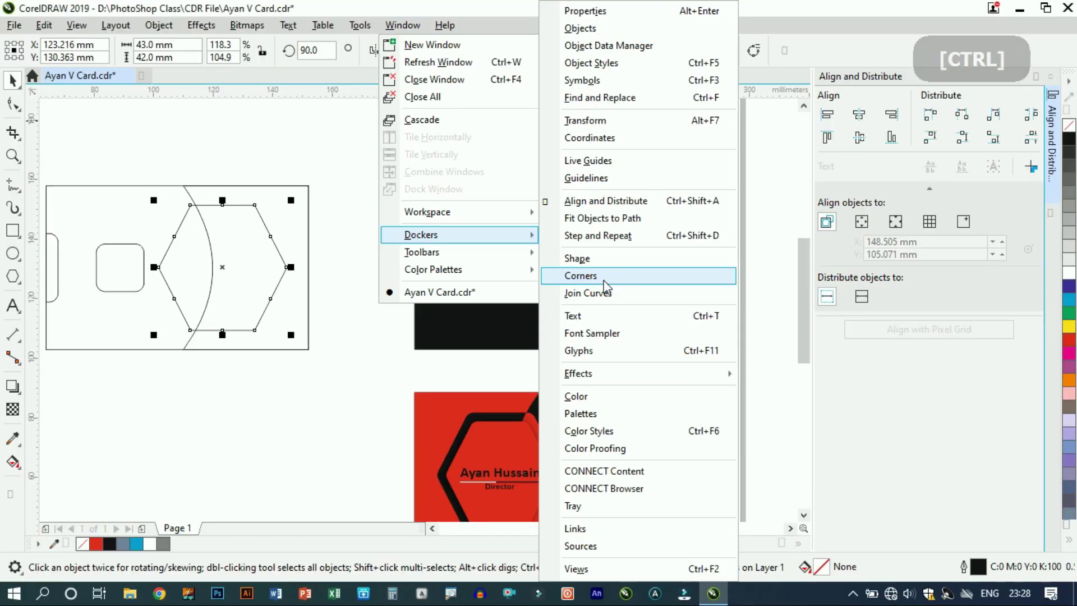
pyautogui.click(604, 281)
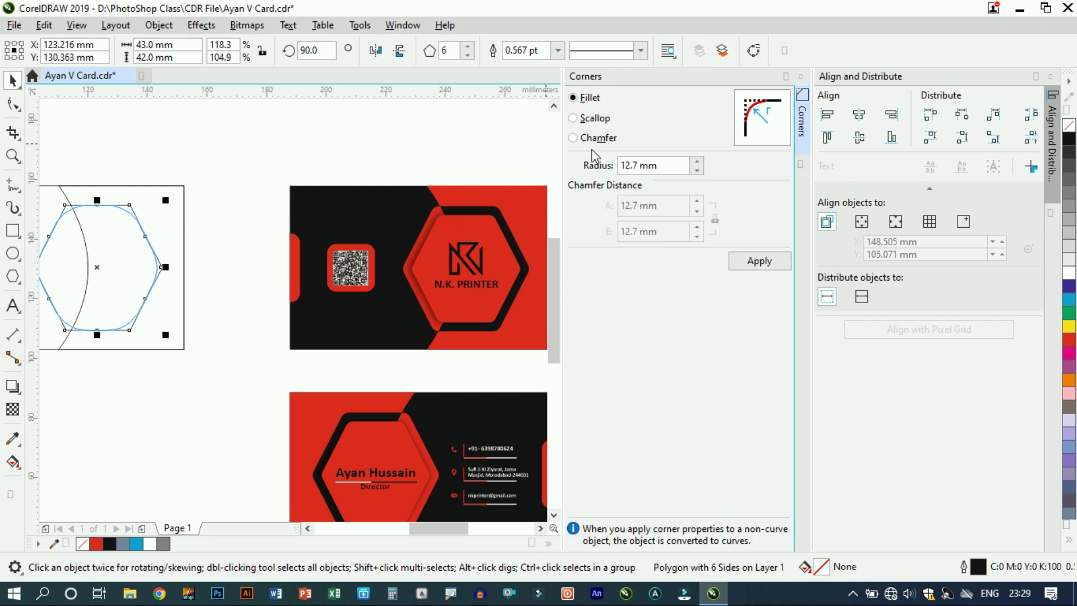
pyautogui.click(679, 166)
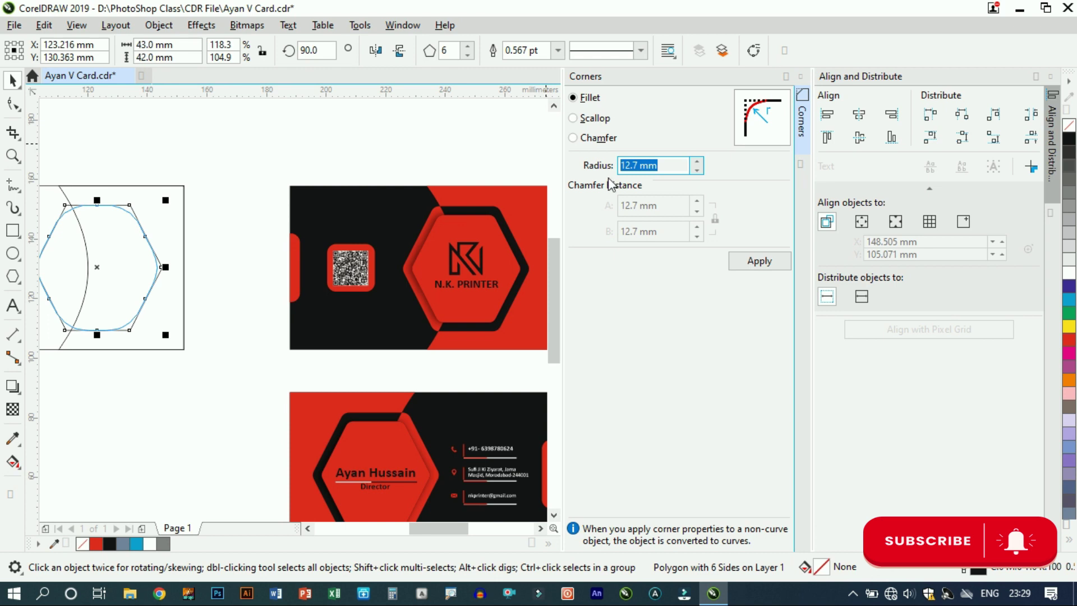
pyautogui.write('3')
pyautogui.press('ctrl')
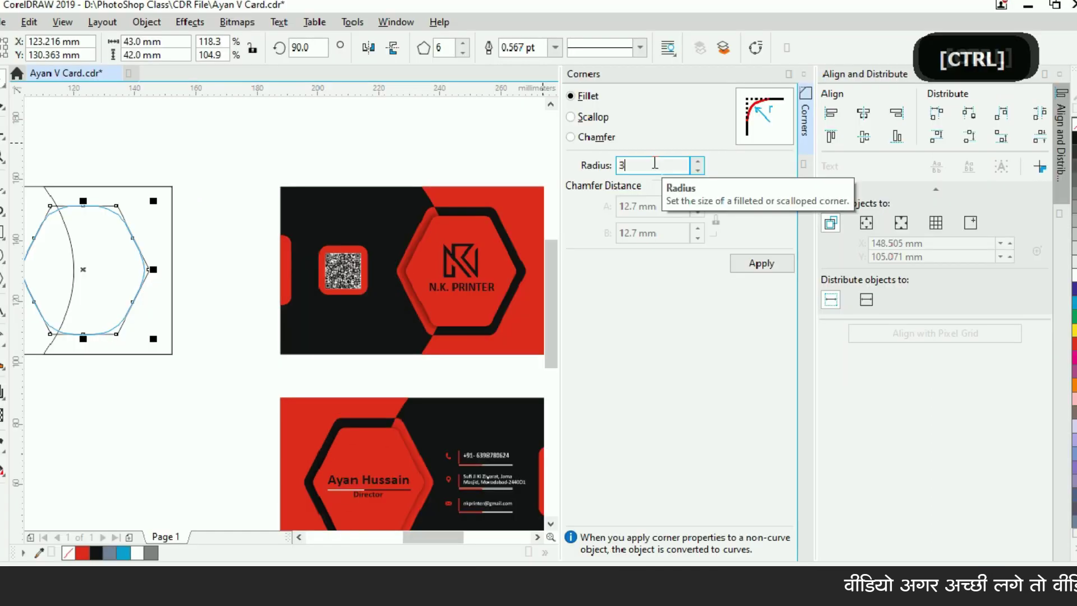
pyautogui.click(752, 262)
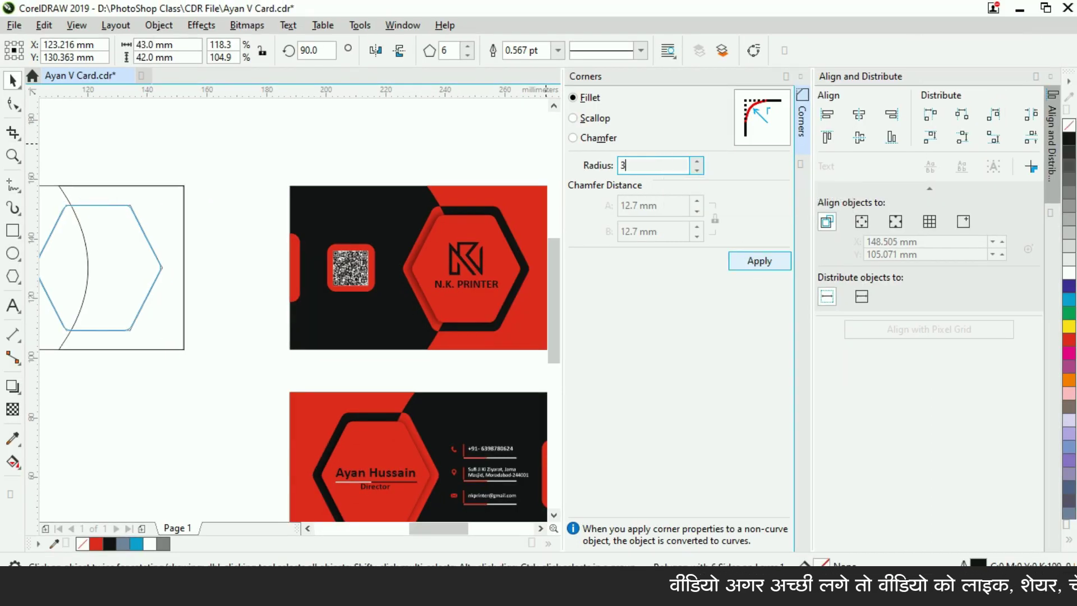
pyautogui.click(275, 209)
pyautogui.scroll(-1, 276, 208)
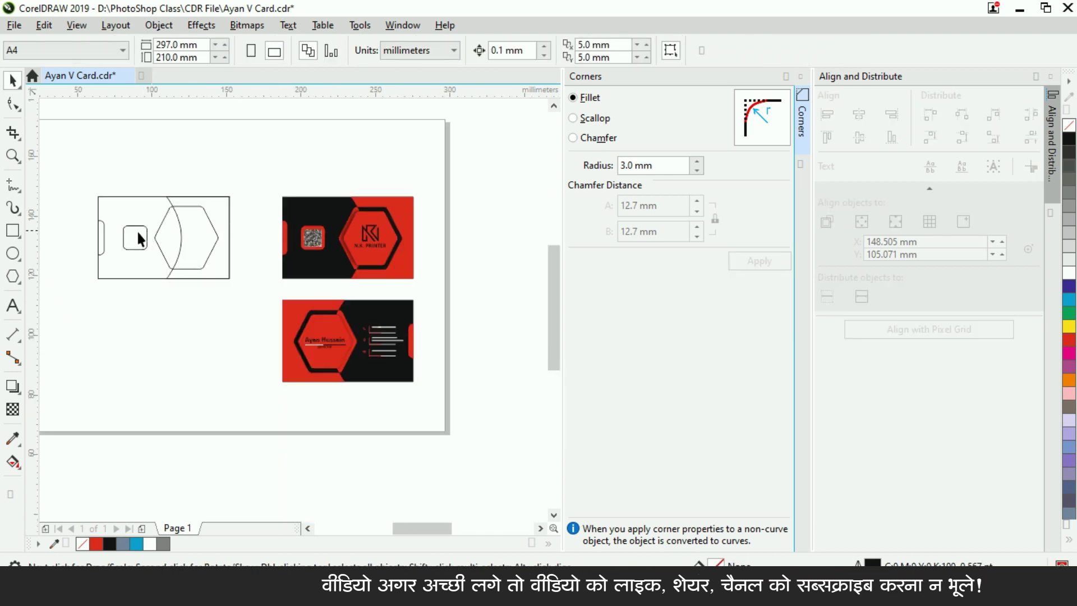
# Step: Copy the rounded hexagon and paste the duplicate in place
pyautogui.scroll(5, 136, 230)
pyautogui.click(241, 191)
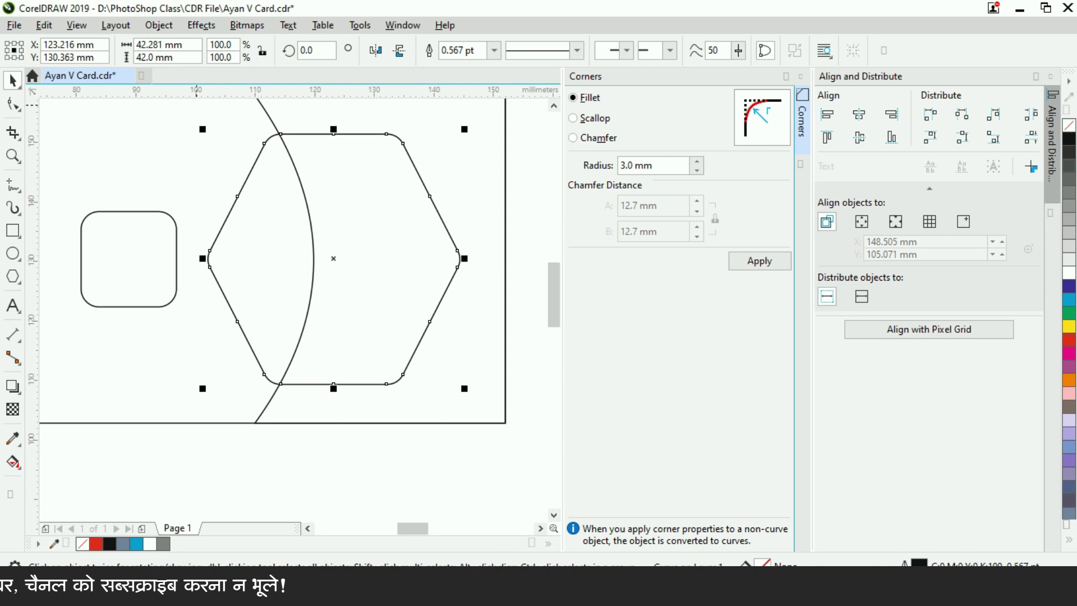
pyautogui.click(45, 25)
pyautogui.click(96, 118)
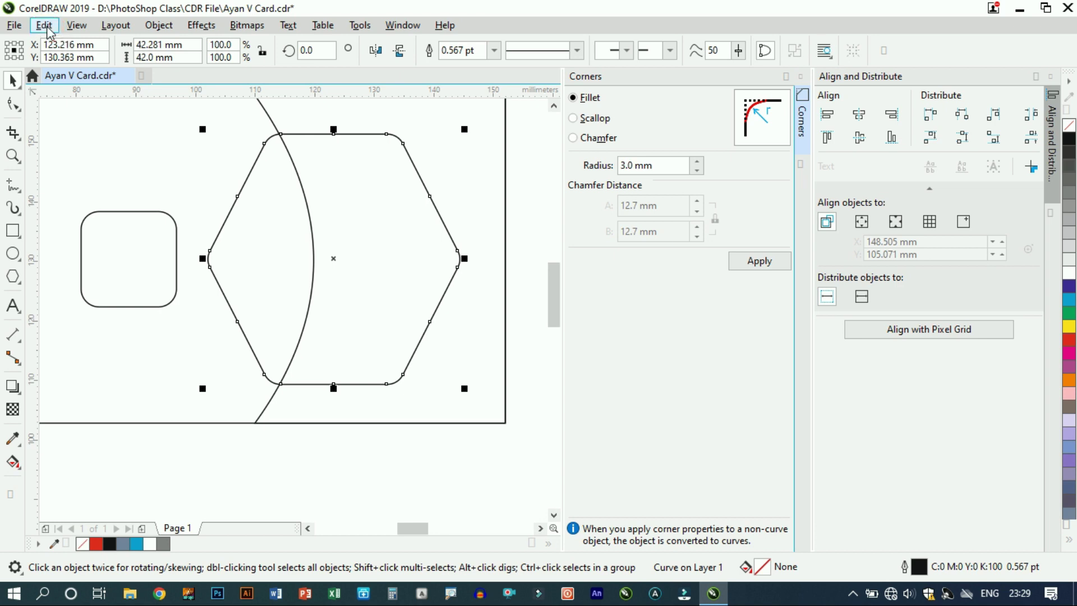
pyautogui.click(44, 25)
pyautogui.click(77, 153)
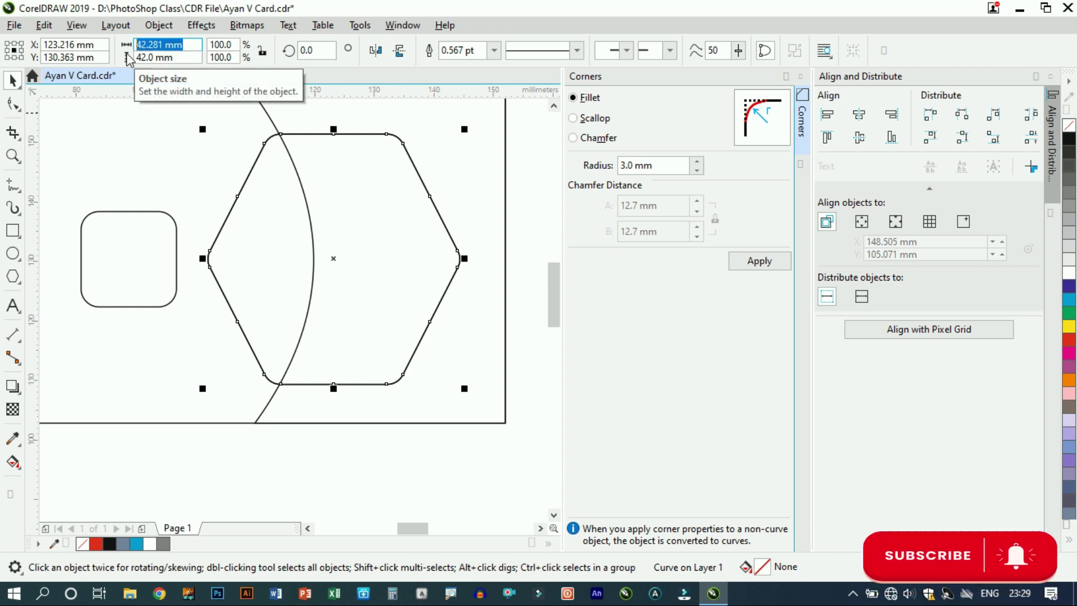
# Step: Resize the duplicate hexagon to 36.25 mm wide and 36 mm high, inside the original
pyautogui.write('36.')
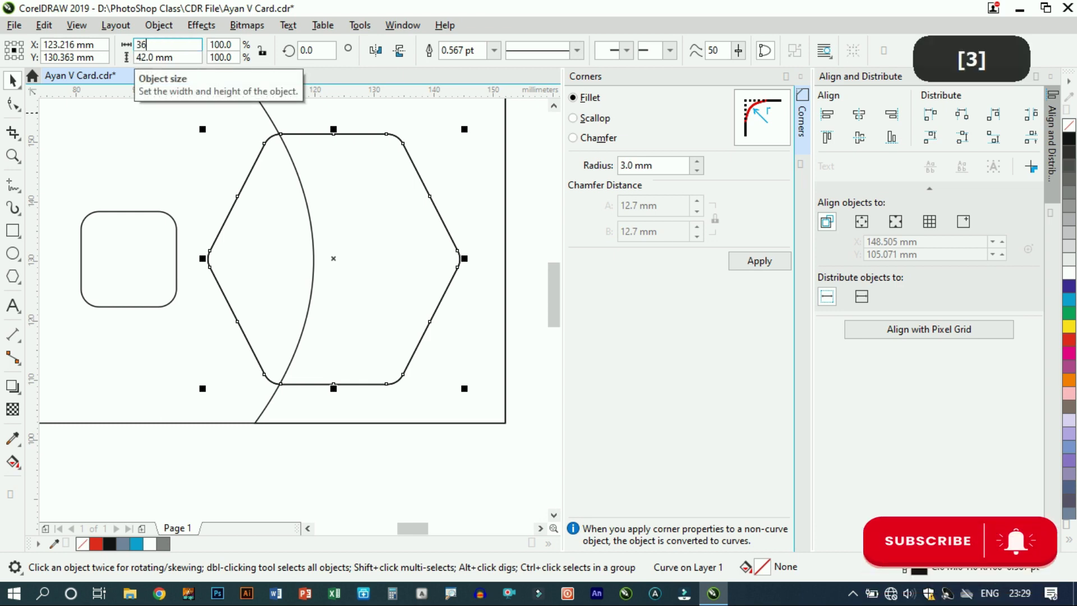
pyautogui.write('2')
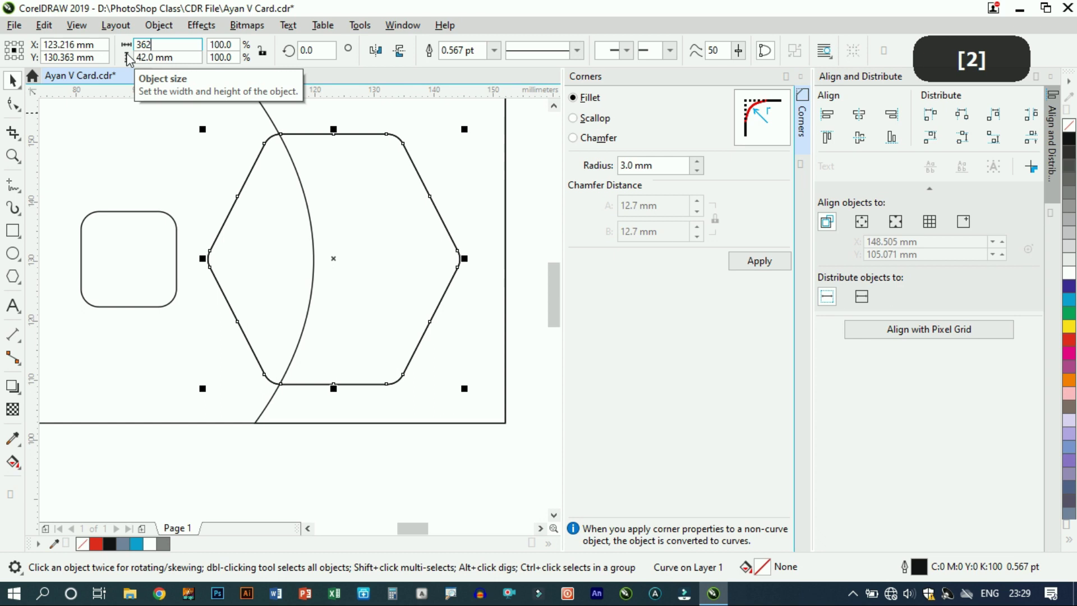
pyautogui.write('5')
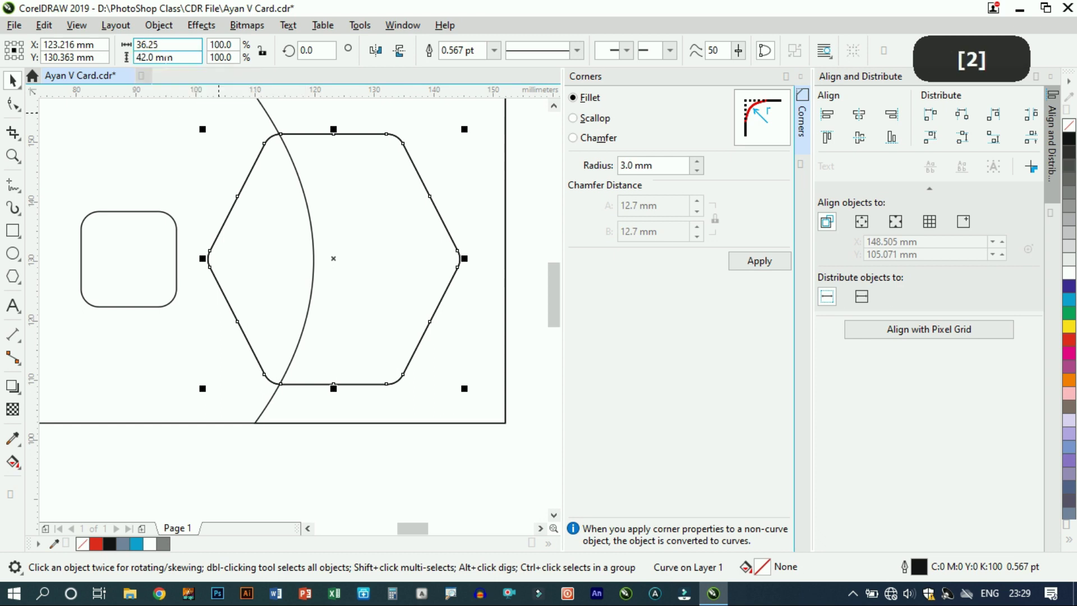
pyautogui.click(140, 58)
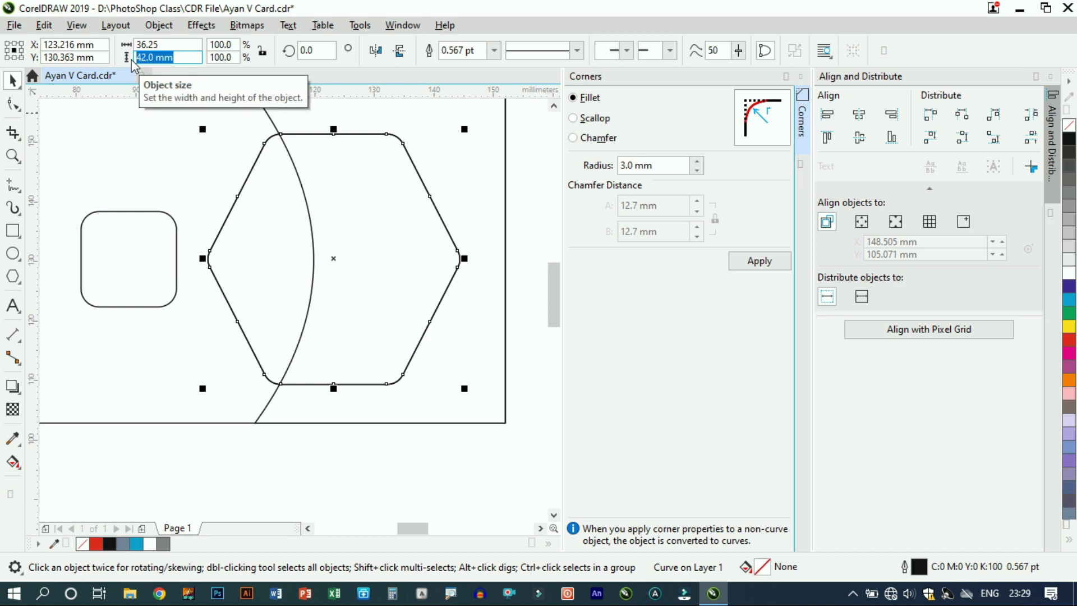
pyautogui.write('36')
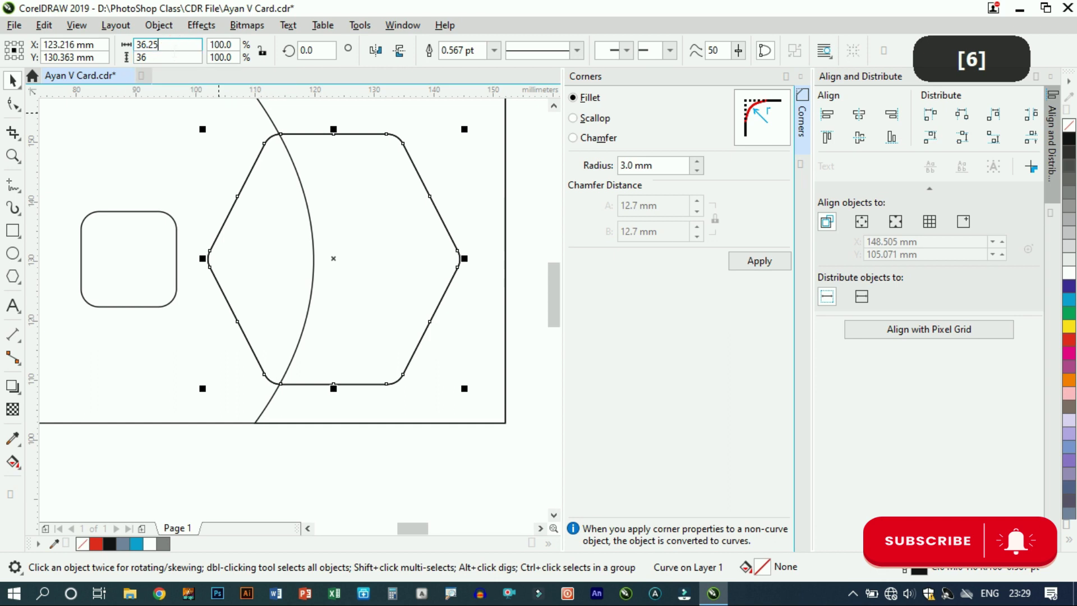
pyautogui.press('ctrl')
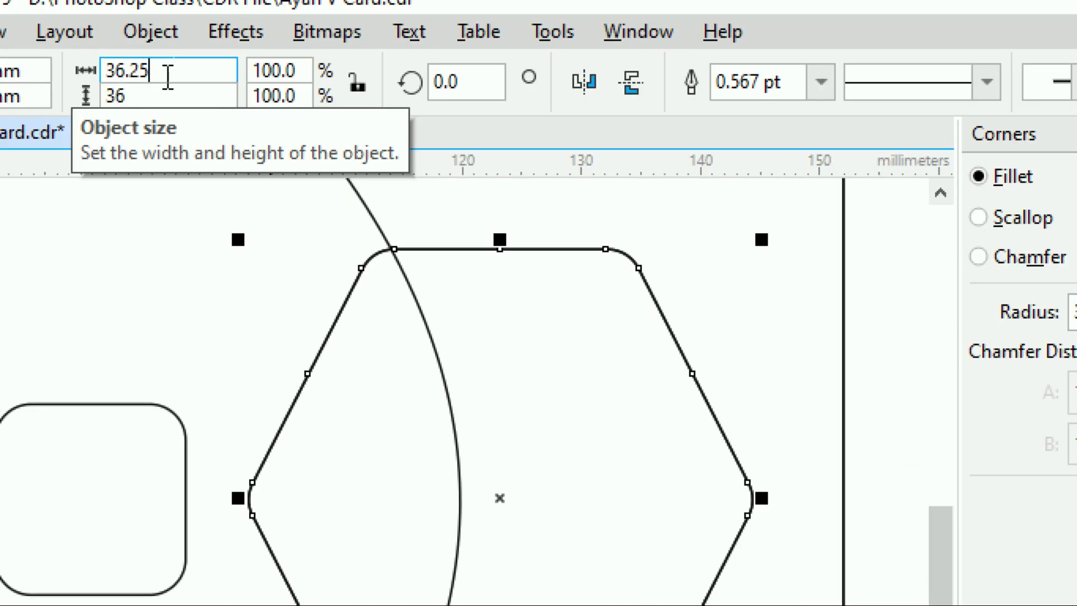
pyautogui.press('ctrl')
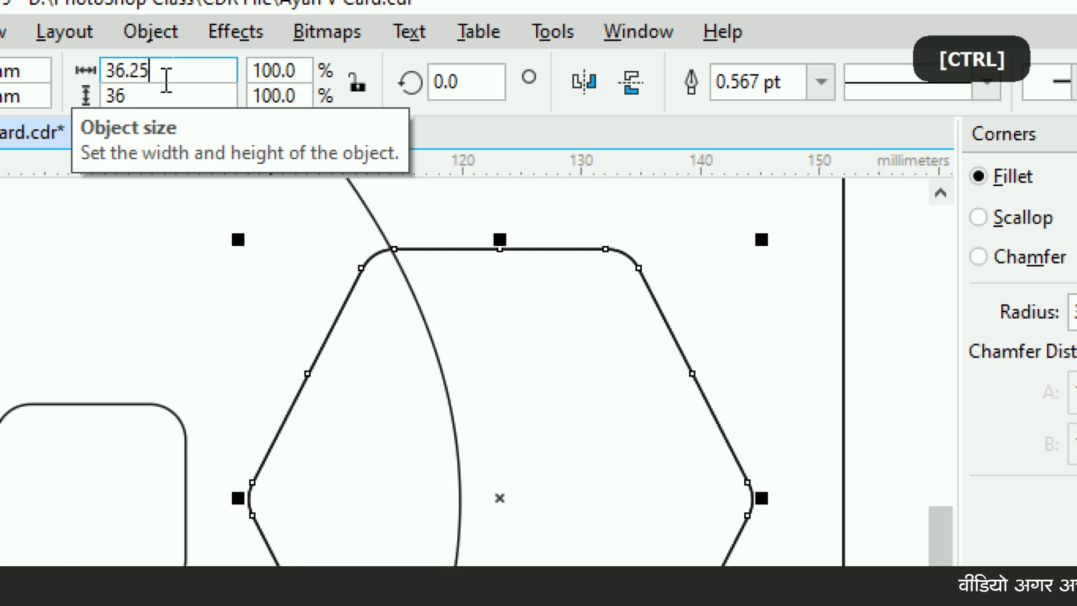
pyautogui.press('Return')
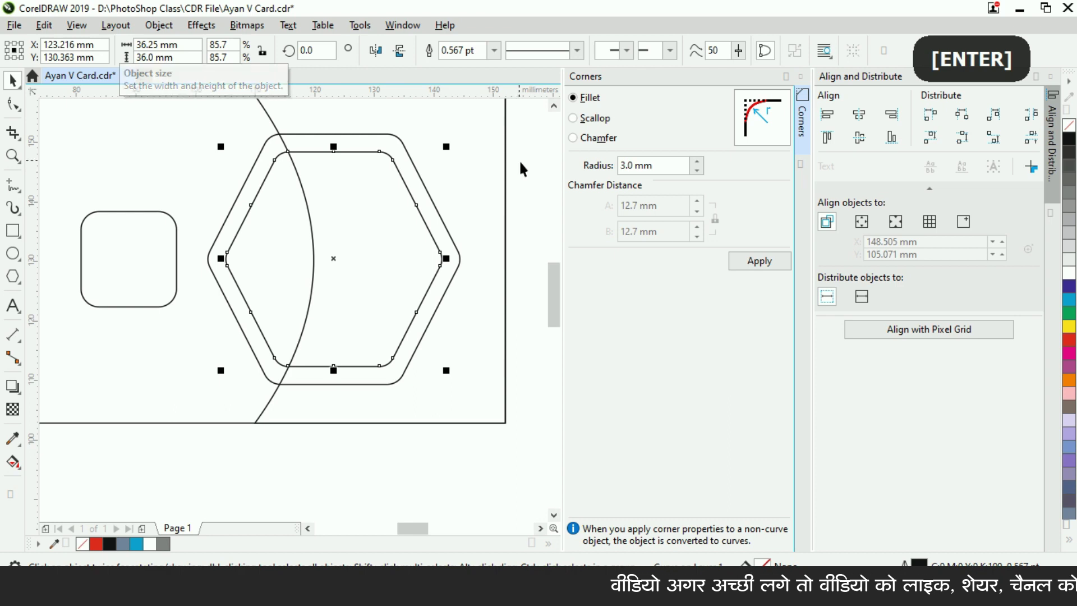
pyautogui.click(443, 238)
pyautogui.scroll(-2, 442, 240)
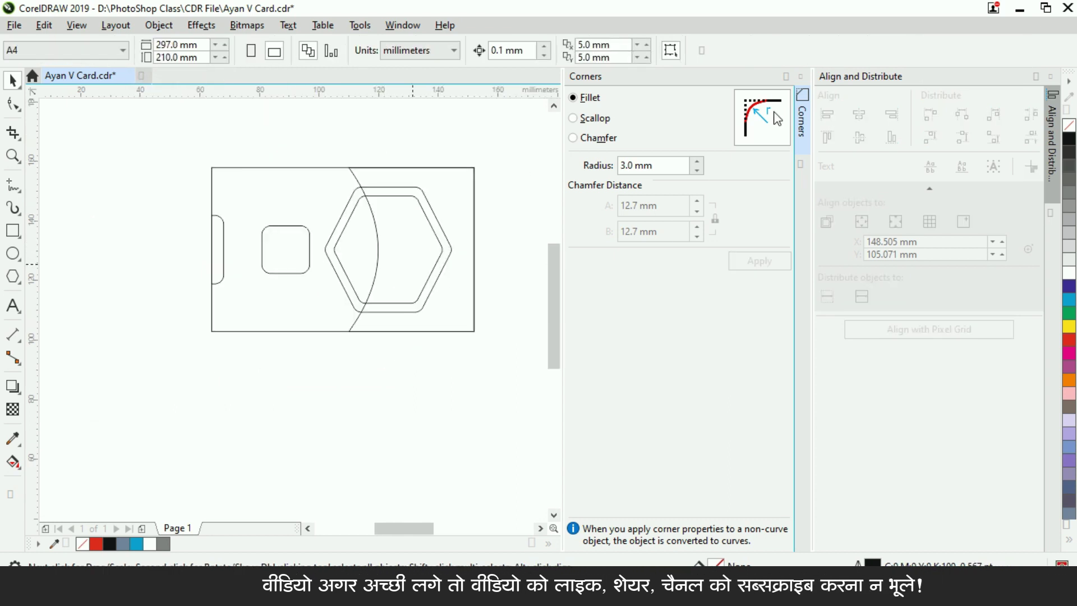
# Step: Close the Corners docker
pyautogui.click(802, 112)
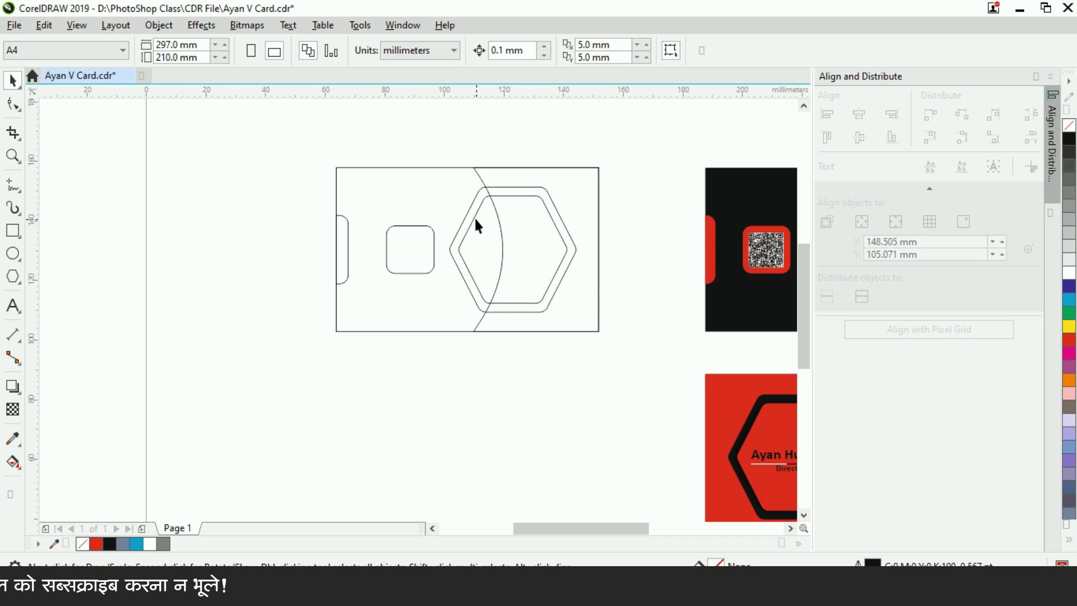
pyautogui.scroll(-2, 475, 220)
pyautogui.scroll(2, 507, 227)
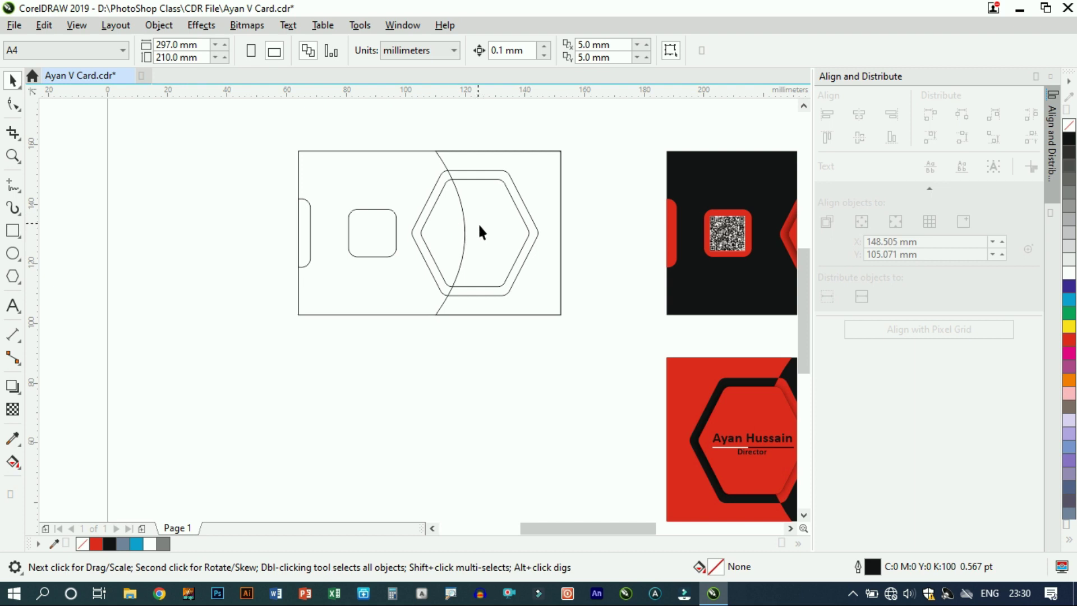
pyautogui.scroll(2, 480, 228)
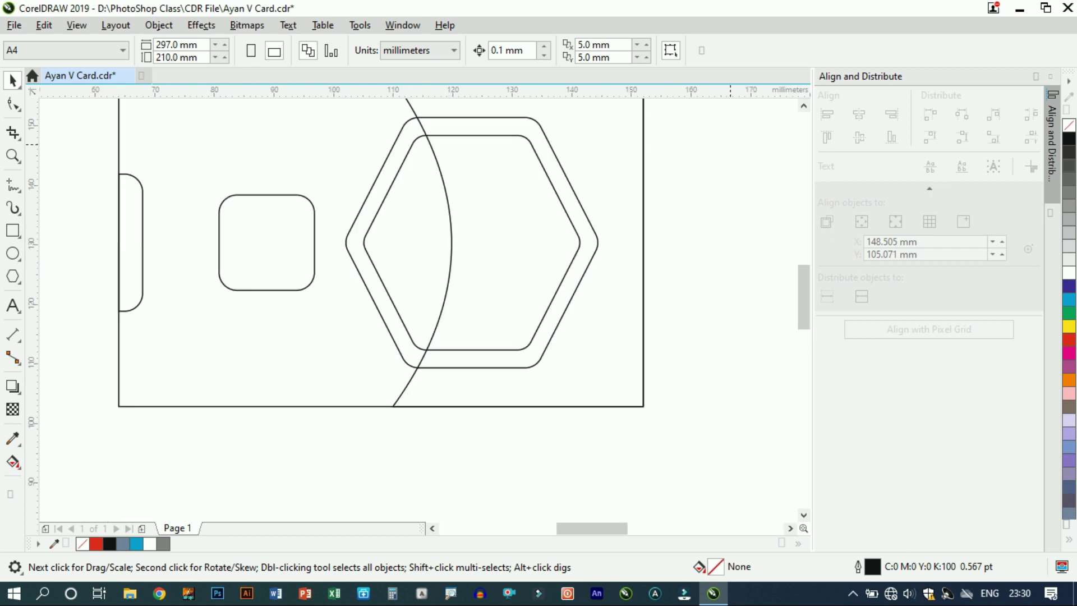
# Step: Smart Fill the hexagon ring's two sections, on either side of the curve, with blue-grey
pyautogui.click(19, 470)
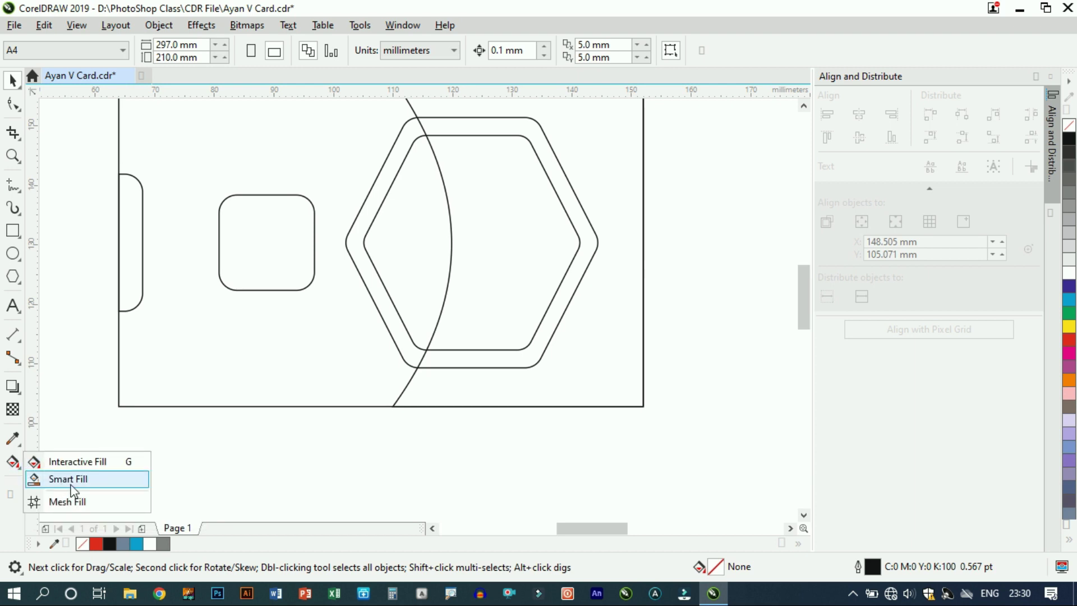
pyautogui.click(71, 486)
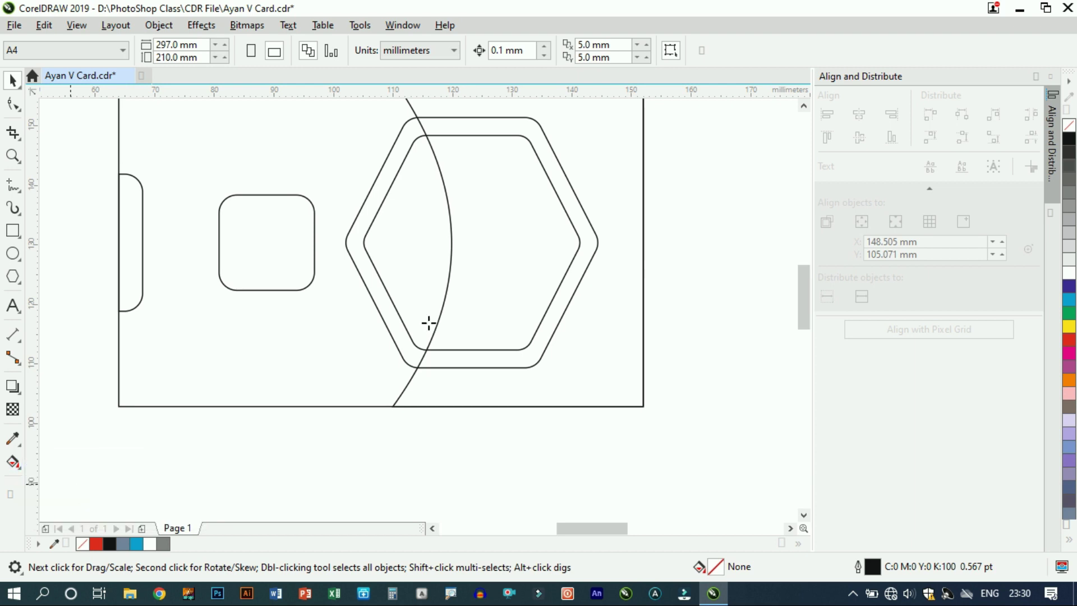
pyautogui.click(389, 191)
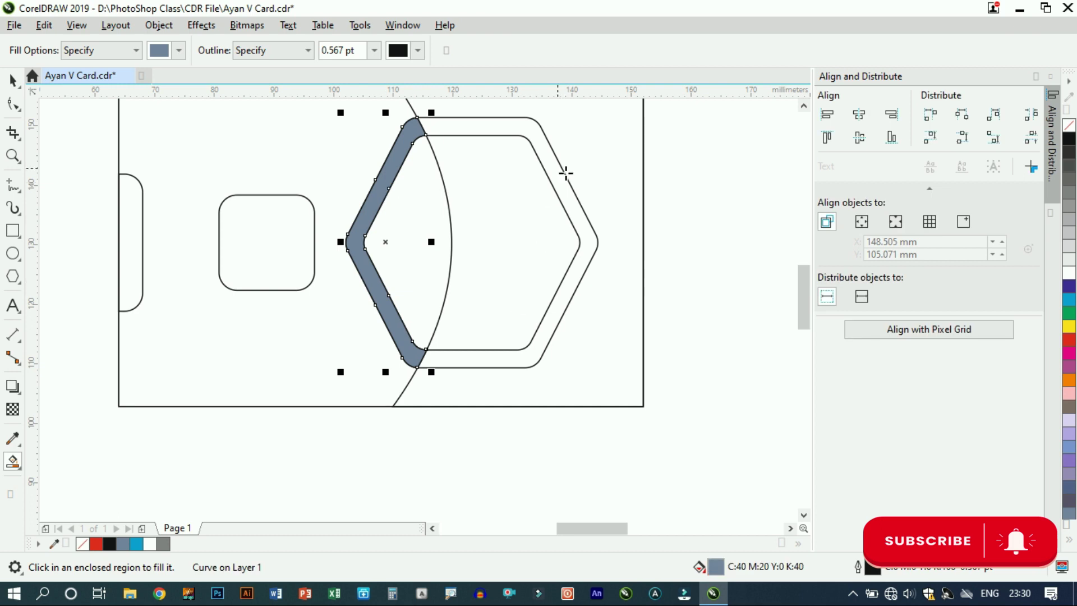
pyautogui.click(552, 162)
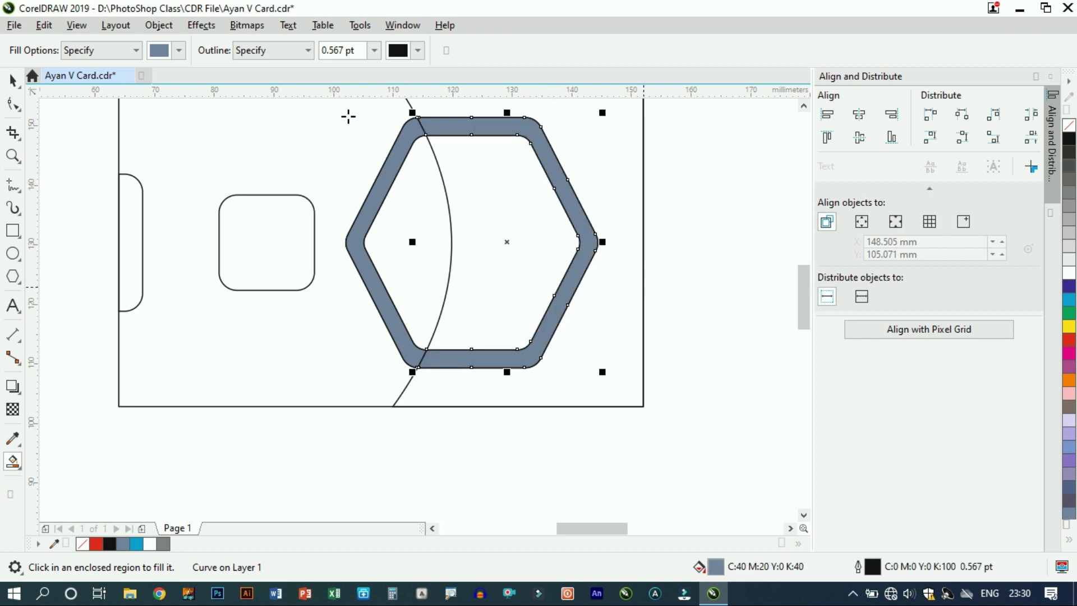
pyautogui.click(74, 146)
pyautogui.press('space')
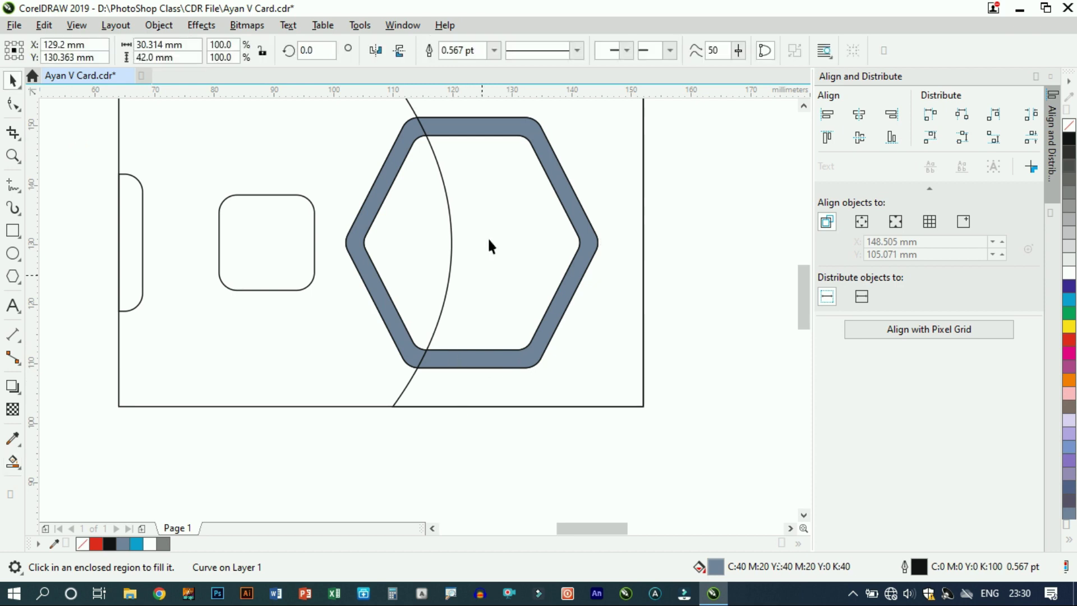
# Step: Fill the inner rounded hexagon with red
pyautogui.click(428, 161)
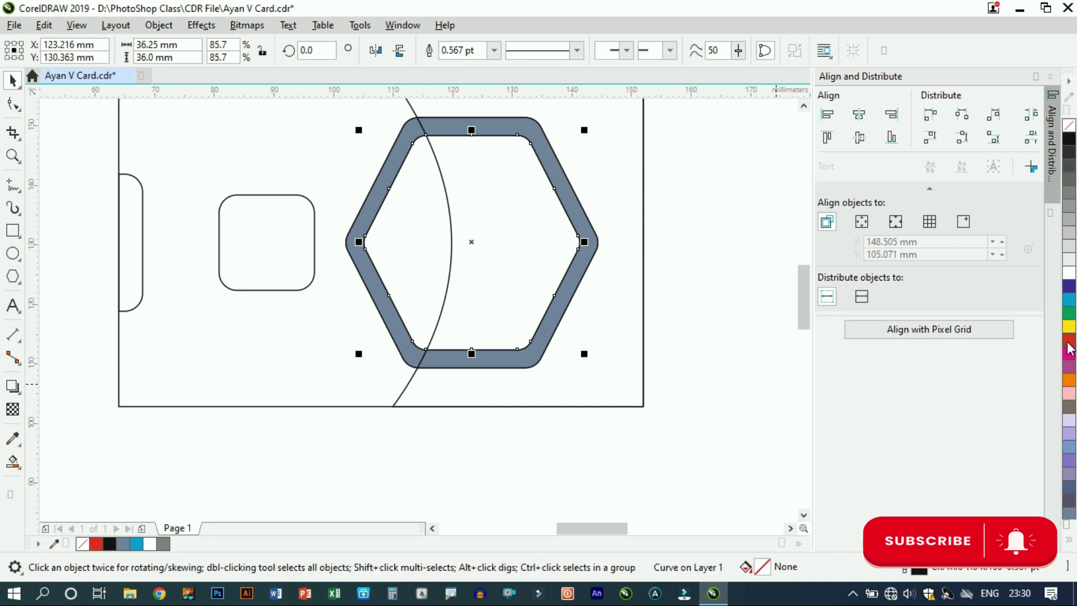
pyautogui.click(689, 282)
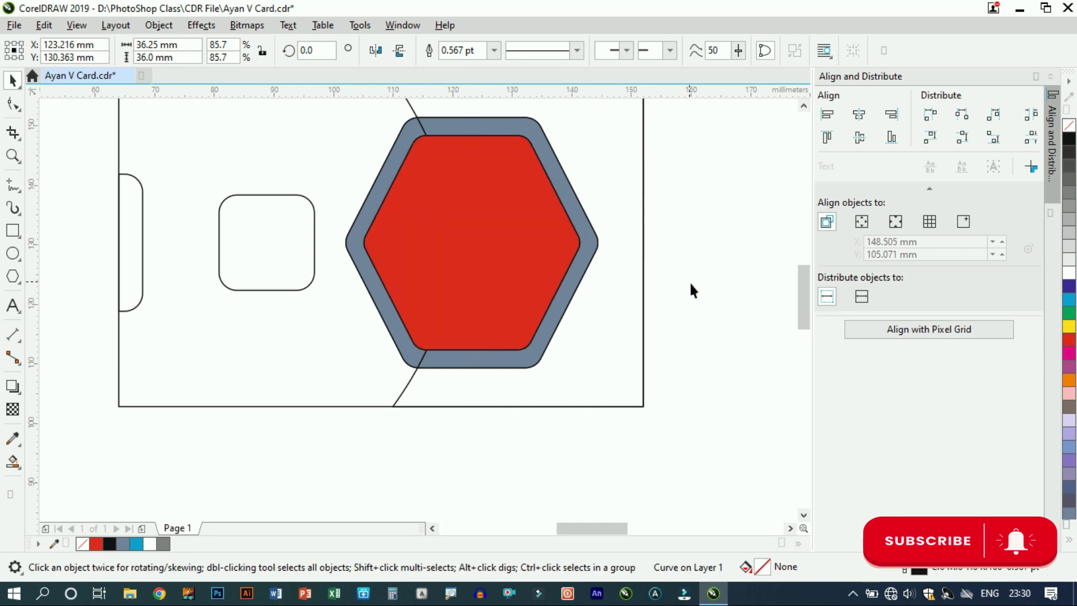
pyautogui.scroll(-2, 507, 384)
pyautogui.click(490, 412)
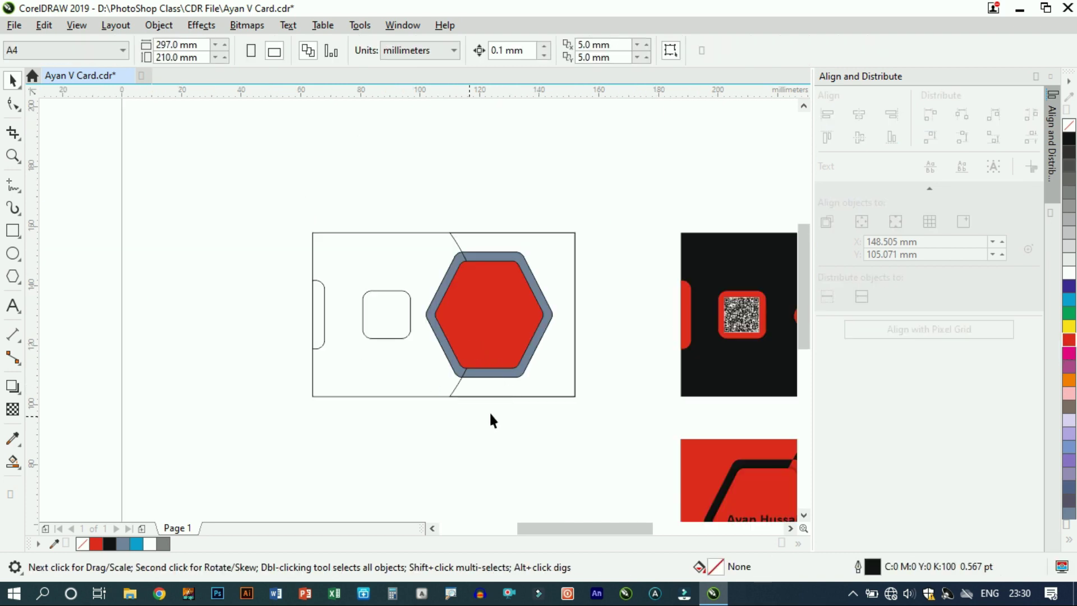
# Step: Fill the card's background rectangle with black
pyautogui.scroll(2, 471, 419)
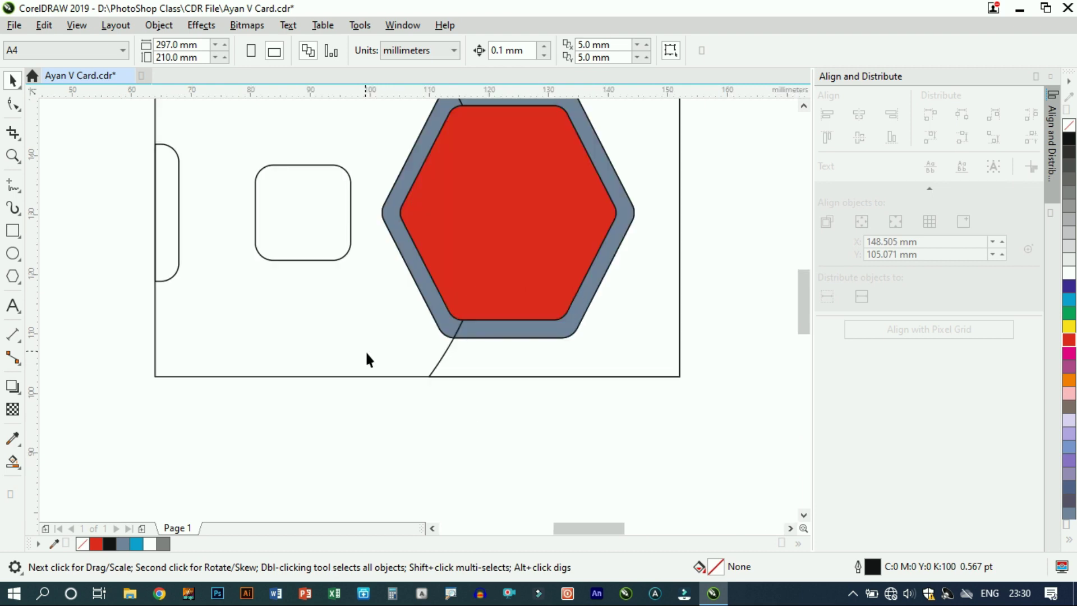
pyautogui.click(366, 376)
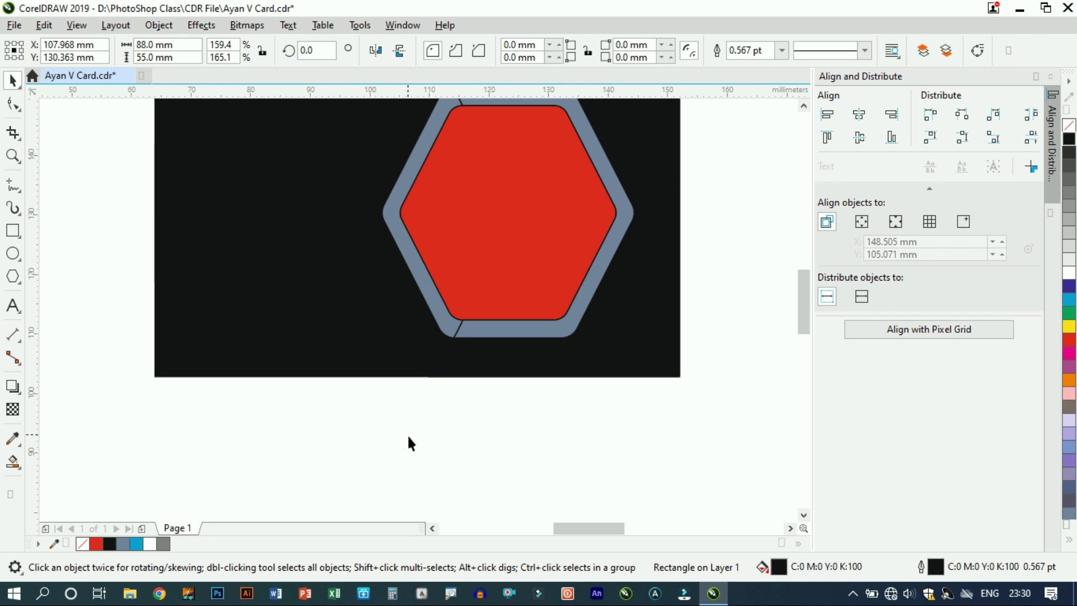
pyautogui.scroll(-1, 454, 454)
pyautogui.click(454, 462)
# Step: Fill the side tab, the rounded QR-code frame and the curved panel with red
pyautogui.moveTo(214, 288); pyautogui.dragTo(420, 385)
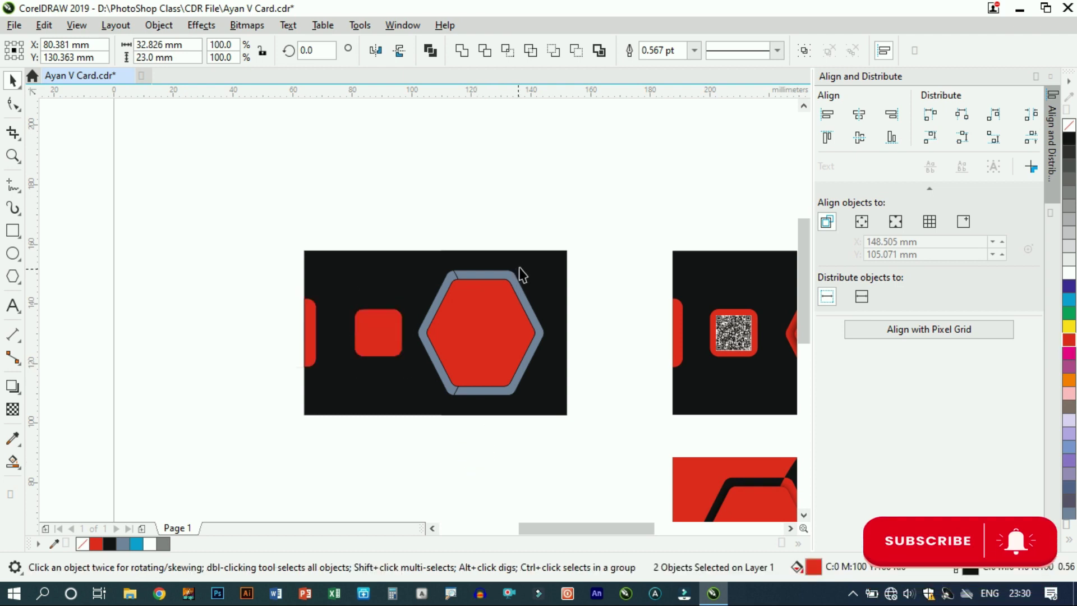
pyautogui.click(537, 259)
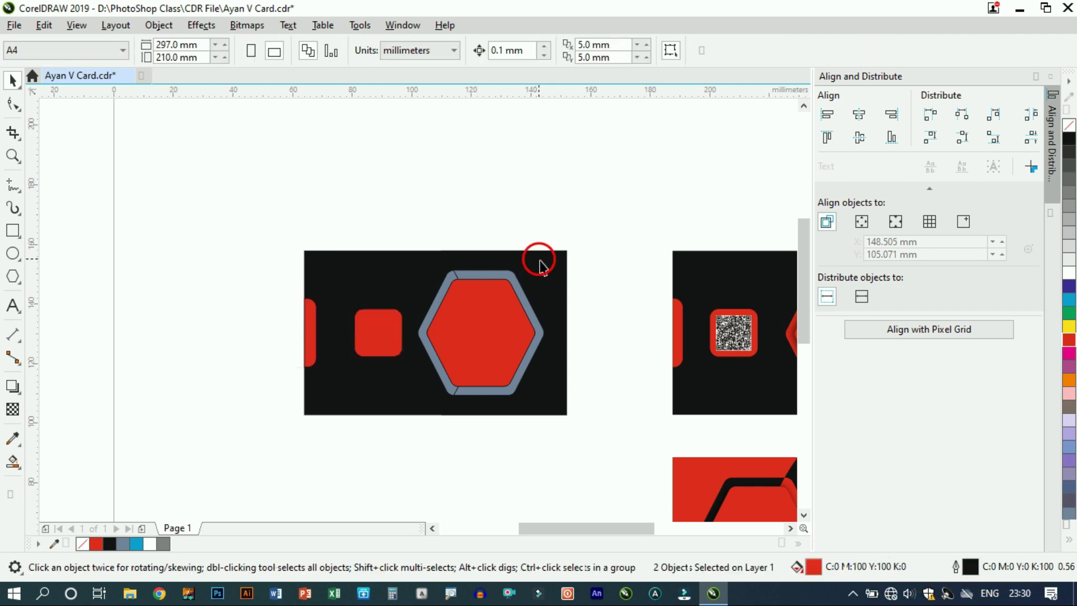
pyautogui.click(1067, 341)
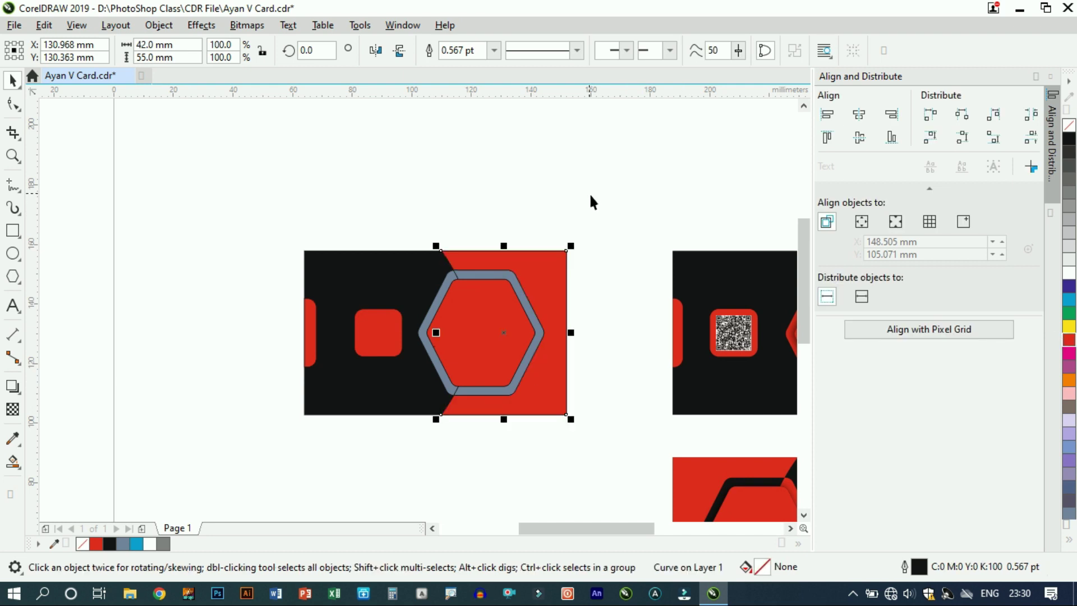
# Step: Remove the outlines from all objects of the card
pyautogui.moveTo(627, 164); pyautogui.dragTo(371, 446)
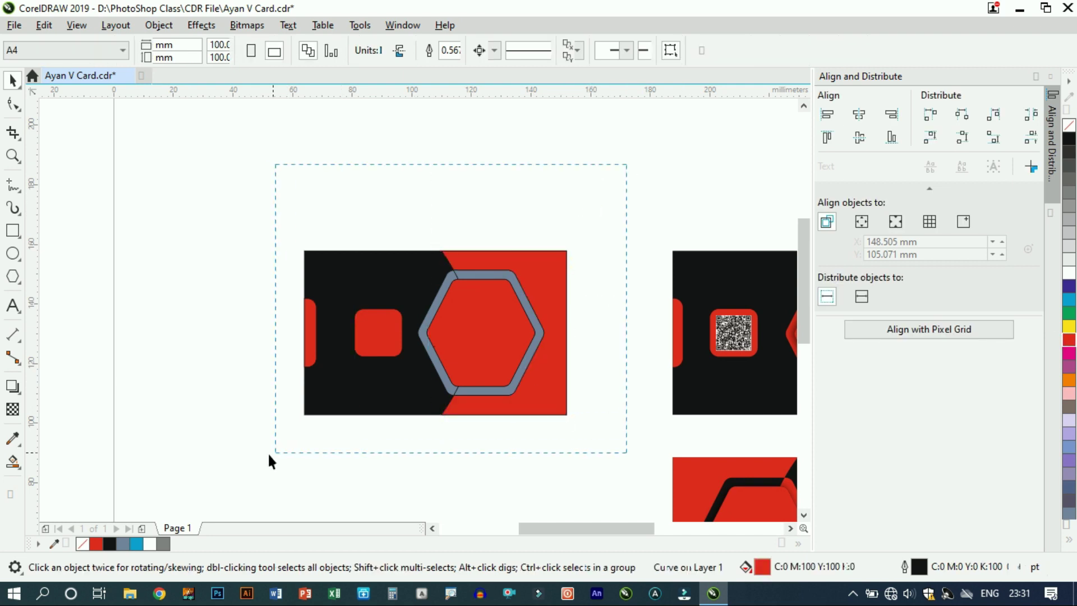
pyautogui.moveTo(268, 452); pyautogui.dragTo(264, 453)
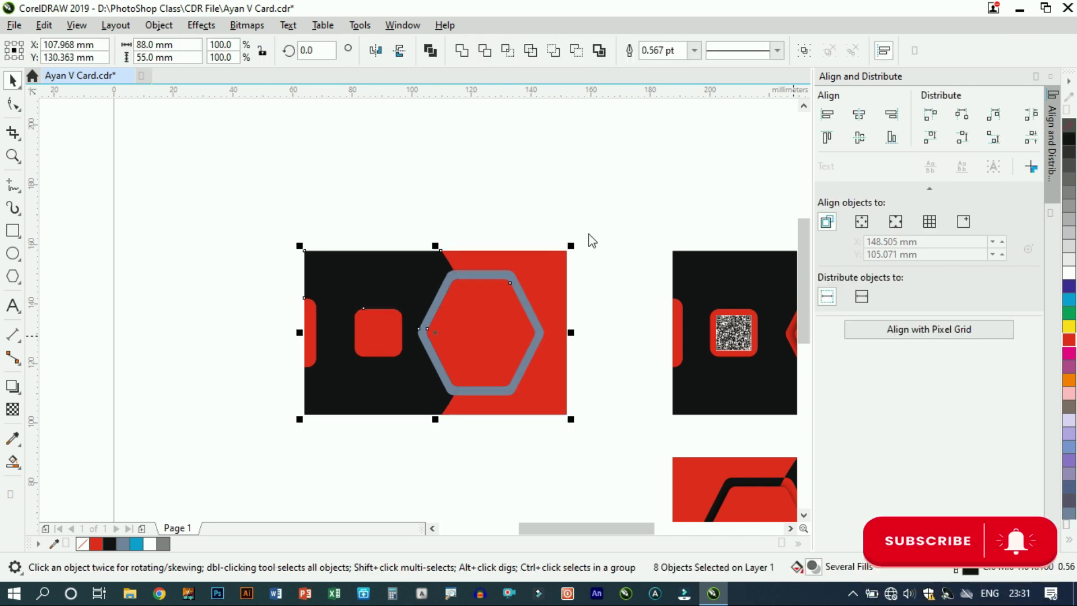
pyautogui.click(575, 196)
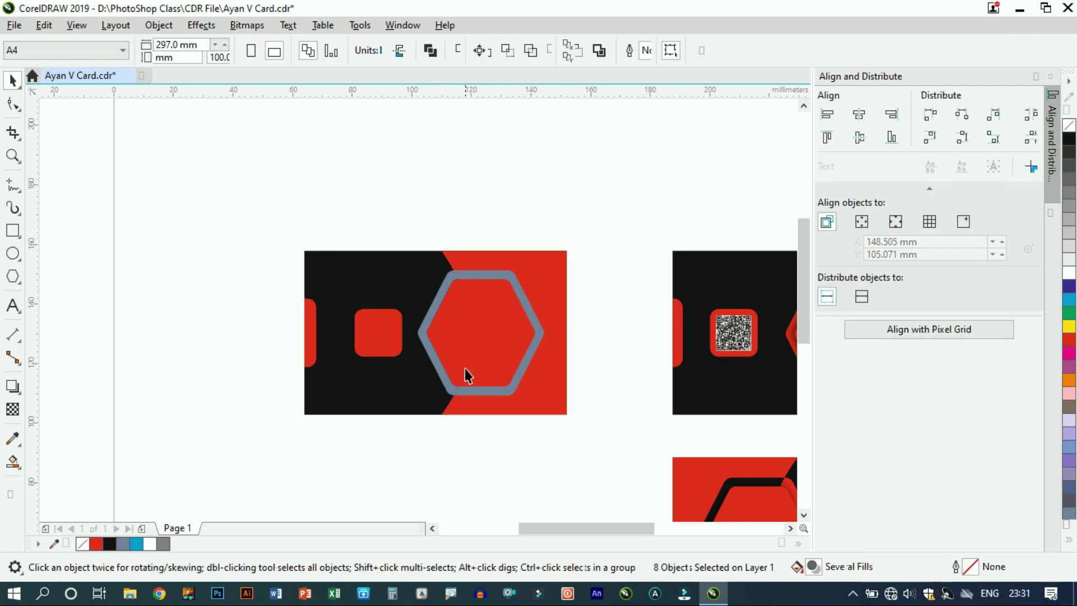
# Step: Fill the hexagon ring's section over the red panel with black
pyautogui.scroll(2, 459, 380)
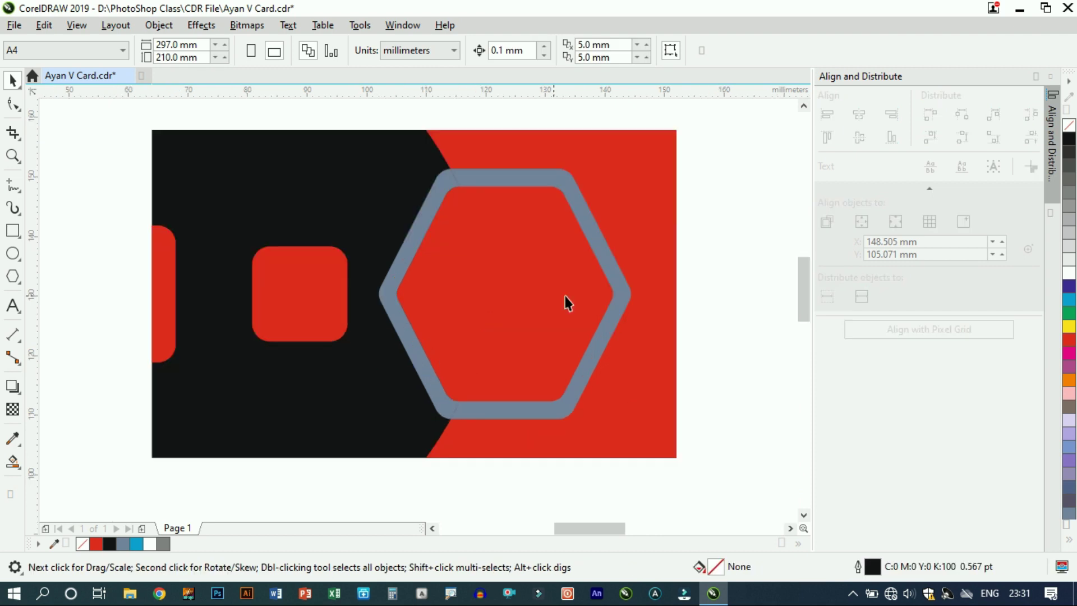
pyautogui.click(593, 228)
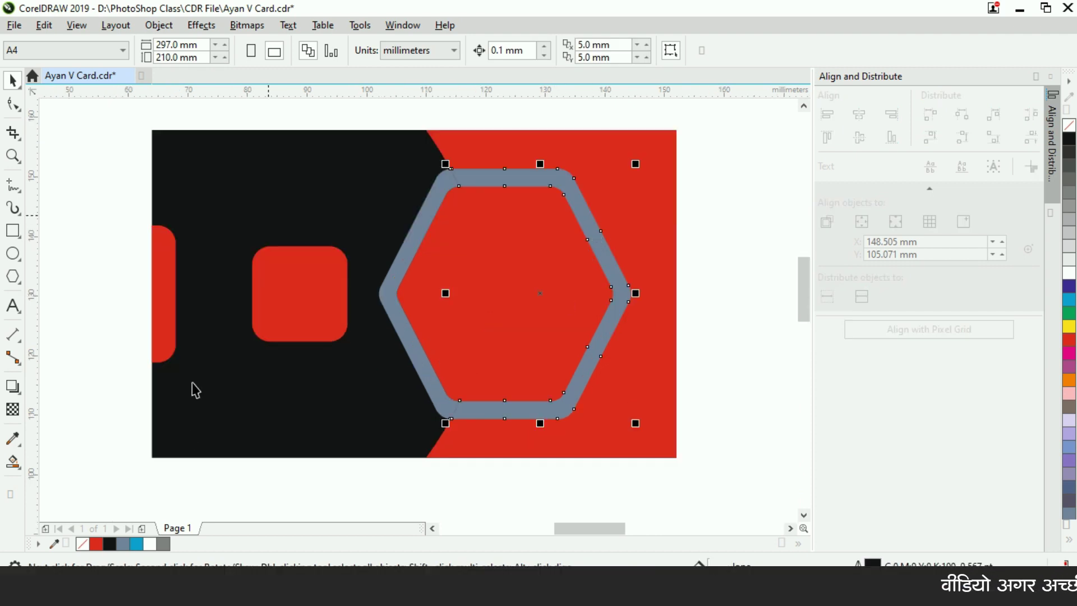
pyautogui.click(109, 543)
pyautogui.click(92, 196)
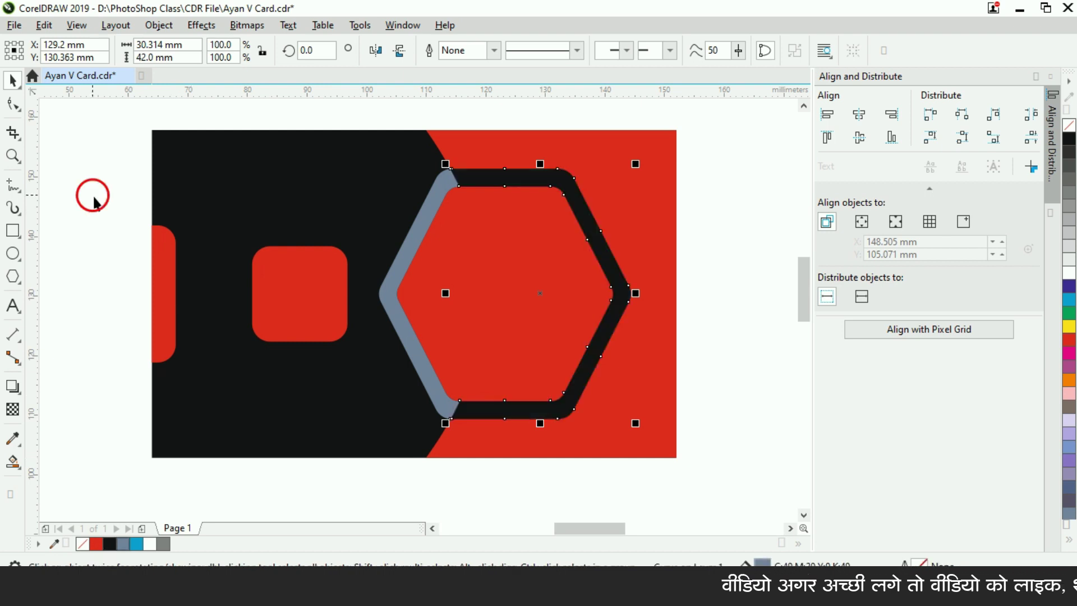
# Step: Fill the hexagon ring's section over the black background with red
pyautogui.click(425, 221)
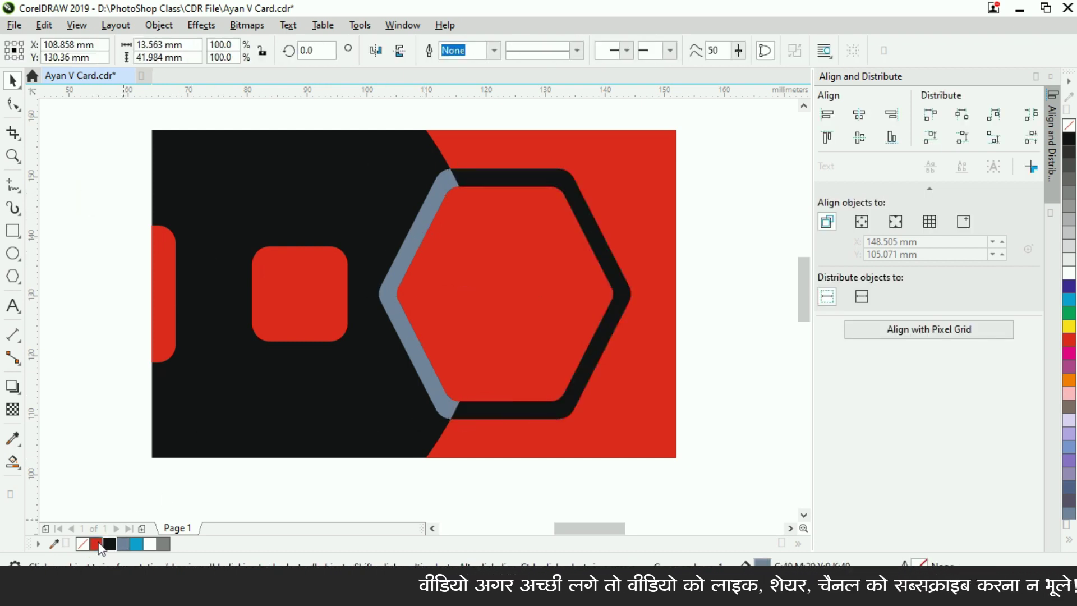
pyautogui.click(98, 544)
pyautogui.click(96, 196)
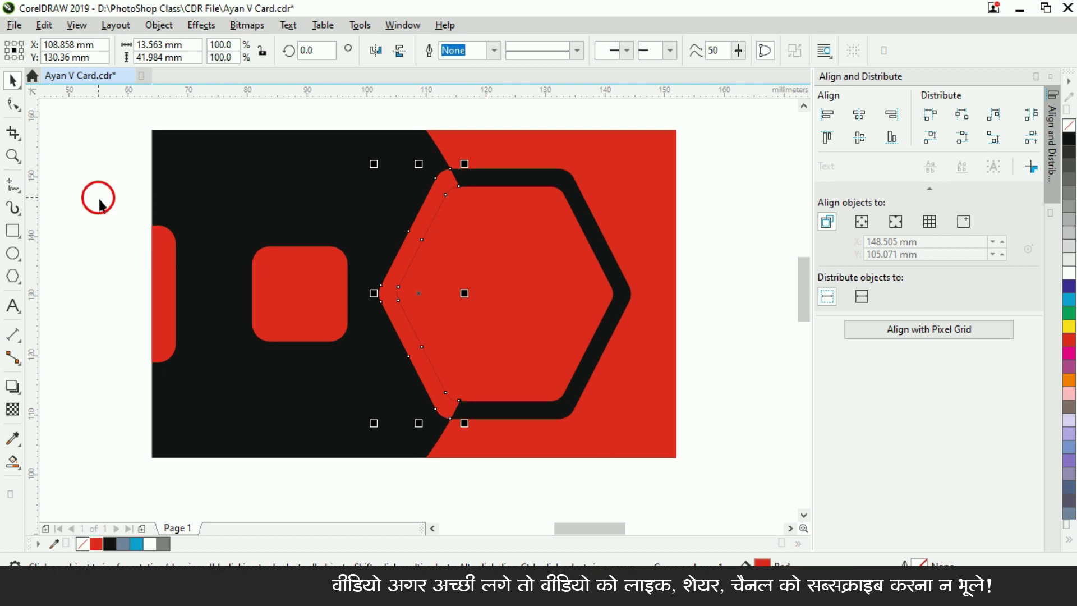
# Step: Apply a drop shadow to the inner red hexagon, cast from its right corner to its left corner
pyautogui.click(510, 269)
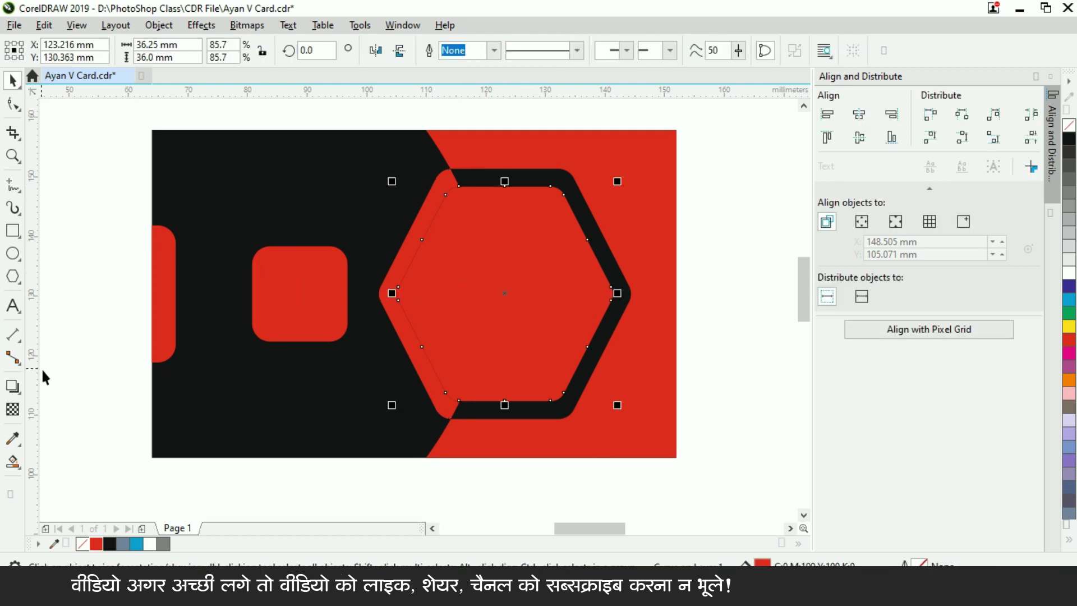
pyautogui.click(20, 394)
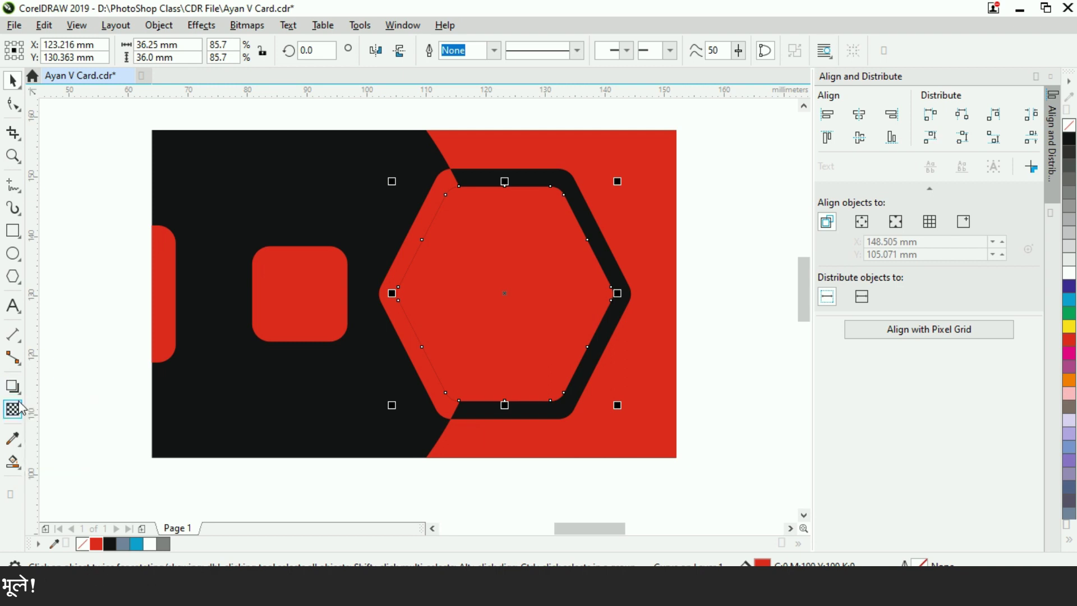
pyautogui.click(17, 391)
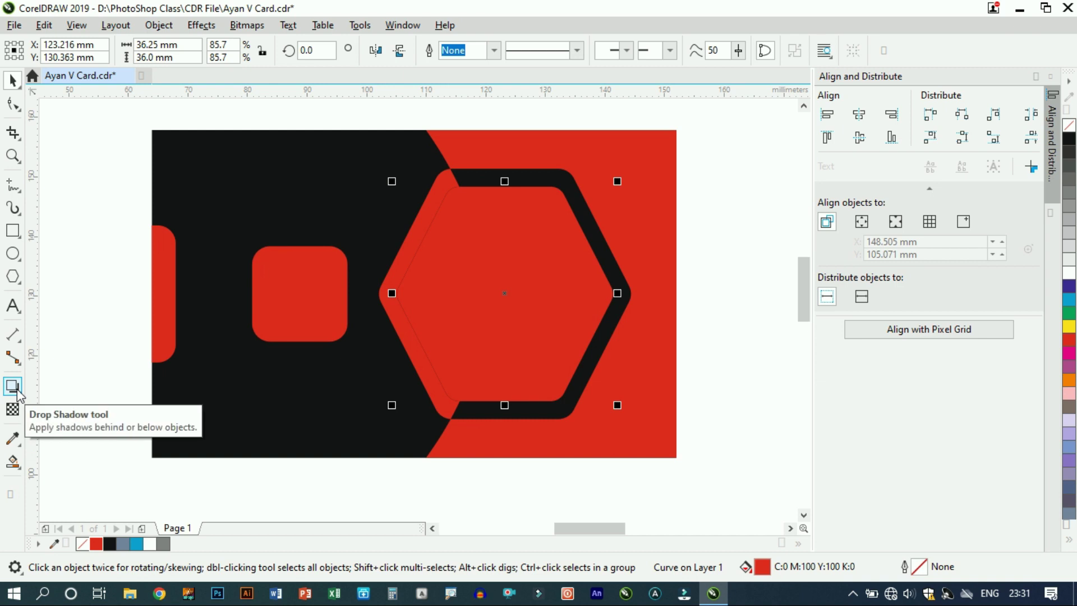
pyautogui.click(17, 393)
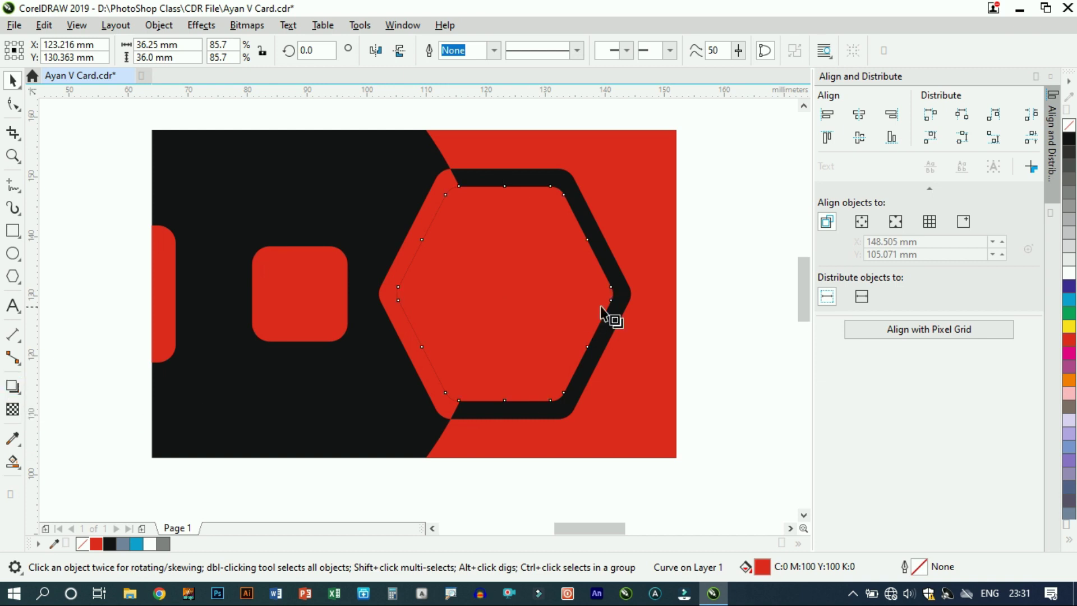
pyautogui.moveTo(612, 300); pyautogui.dragTo(395, 302)
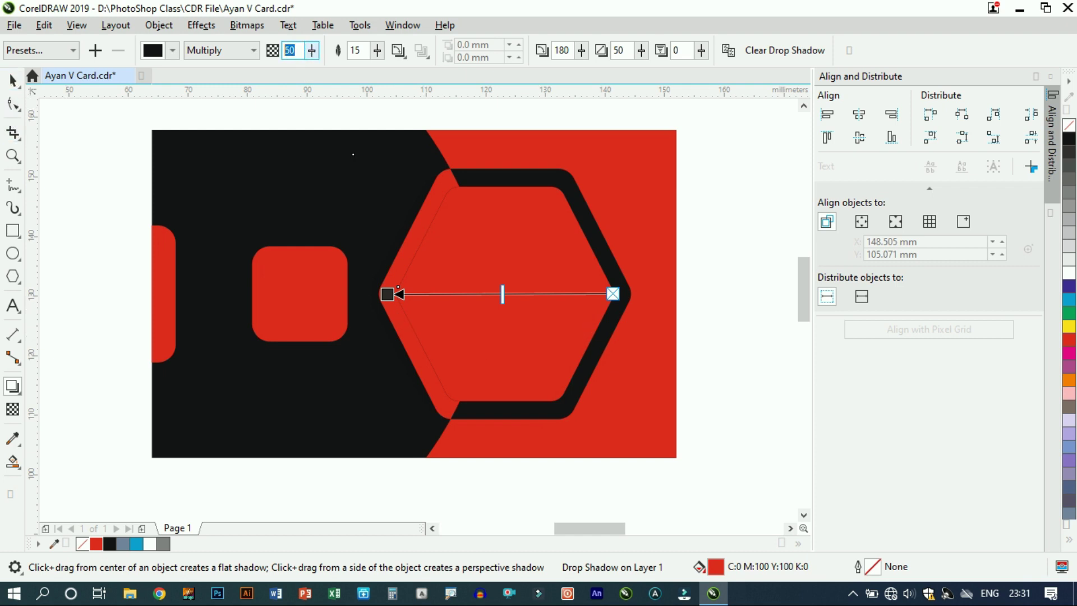
# Step: Set the drop shadow's opacity to 60 and its feathering to 12
pyautogui.write('60')
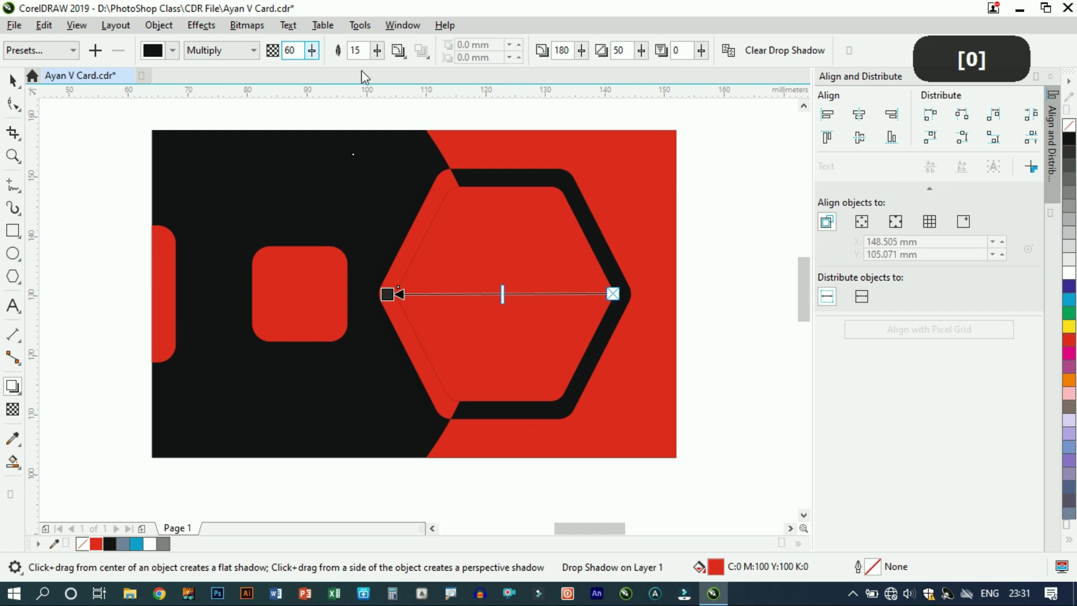
pyautogui.press('Tab')
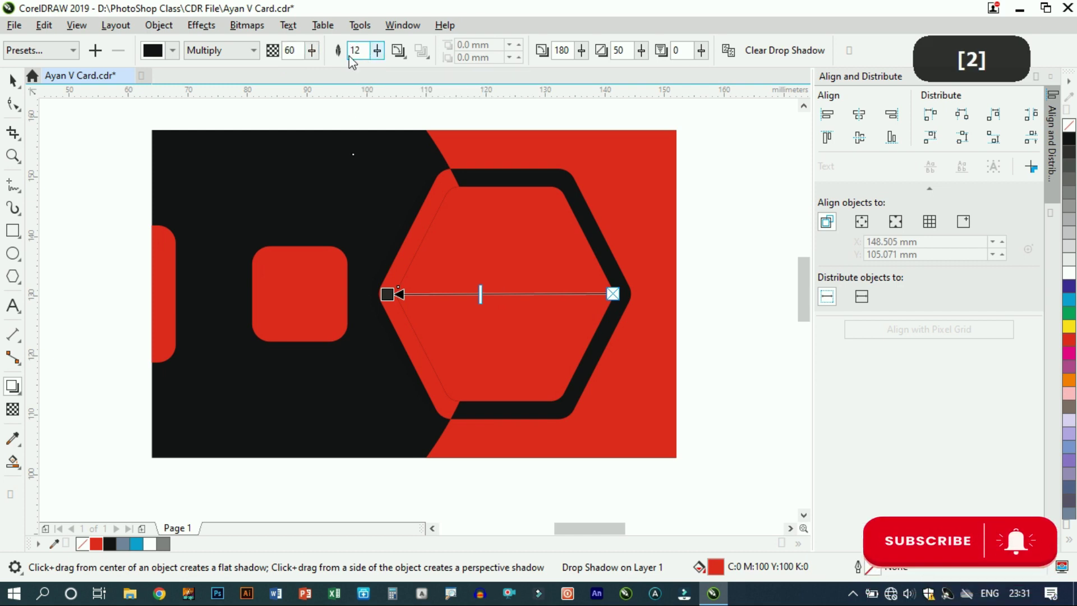
pyautogui.press('ctrl')
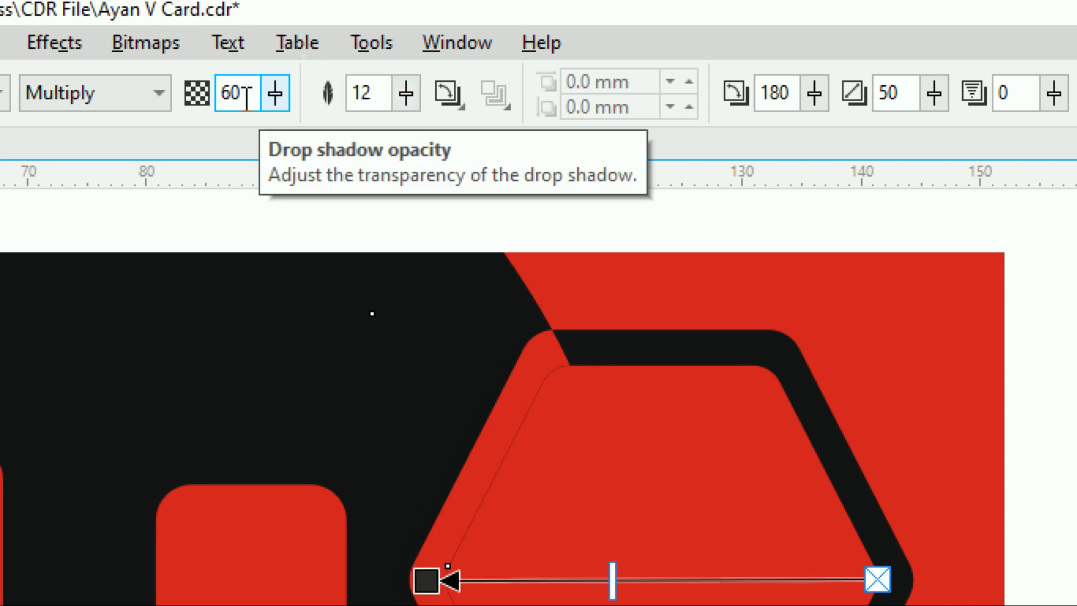
pyautogui.press('ctrl')
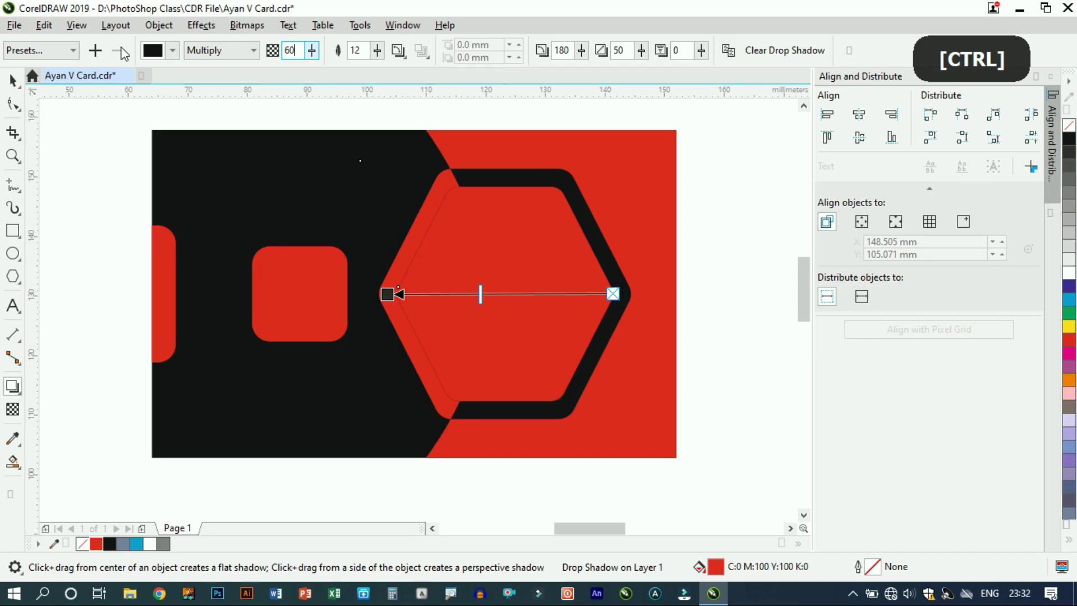
pyautogui.click(13, 81)
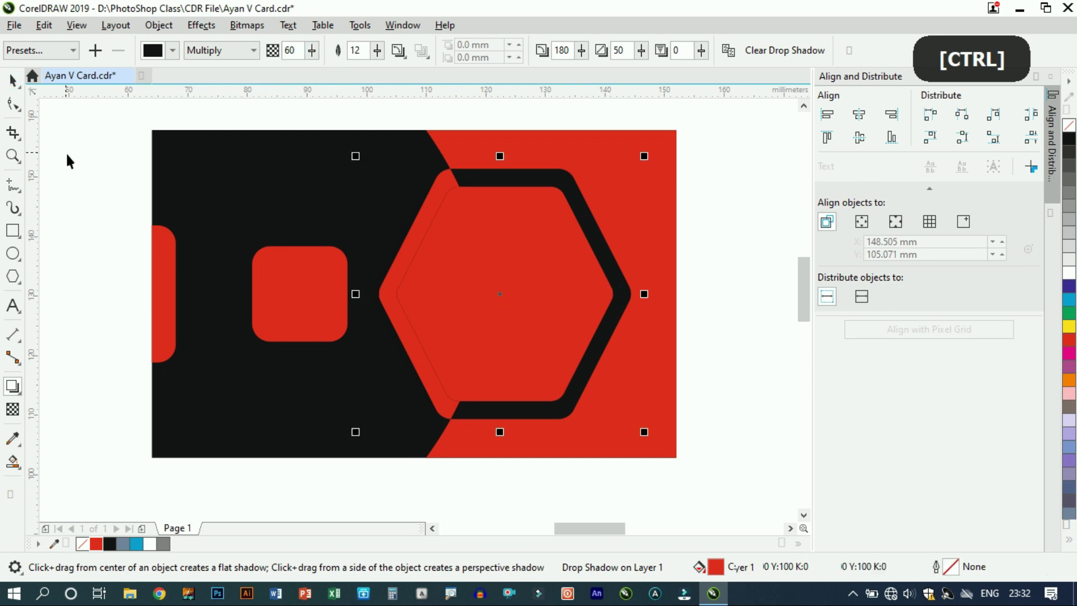
pyautogui.click(66, 151)
# Step: Bring the inner red hexagon to the front of the layer
pyautogui.click(491, 260)
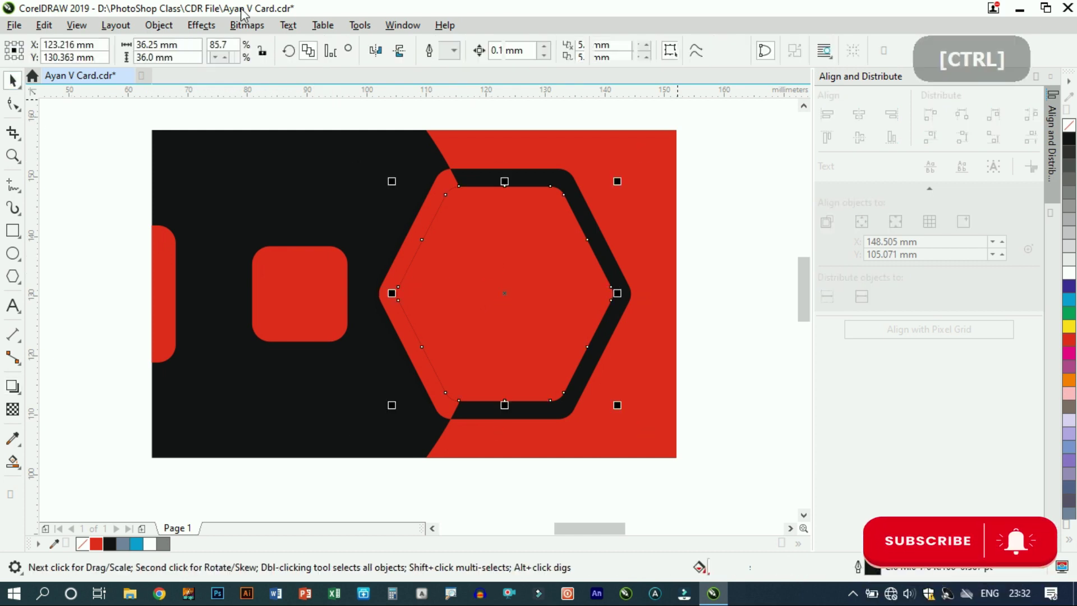
pyautogui.click(168, 29)
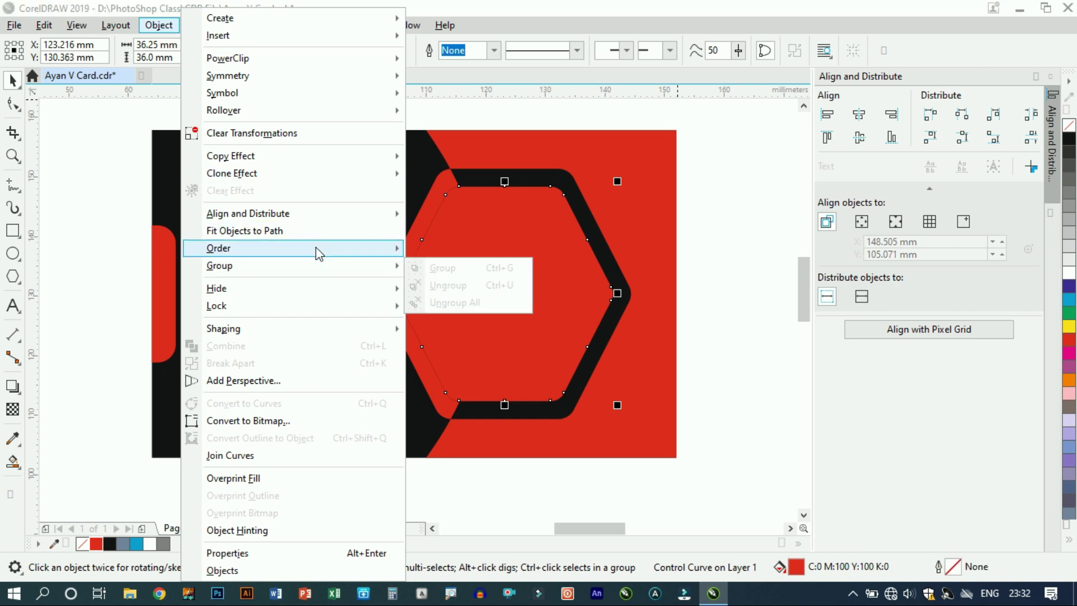
pyautogui.moveTo(319, 253)
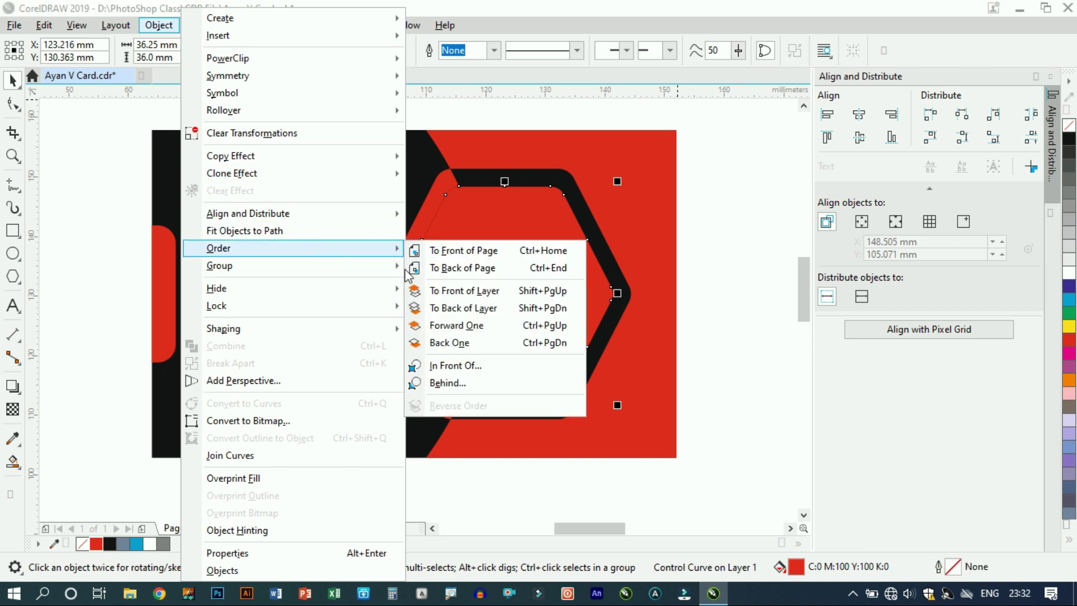
pyautogui.click(484, 293)
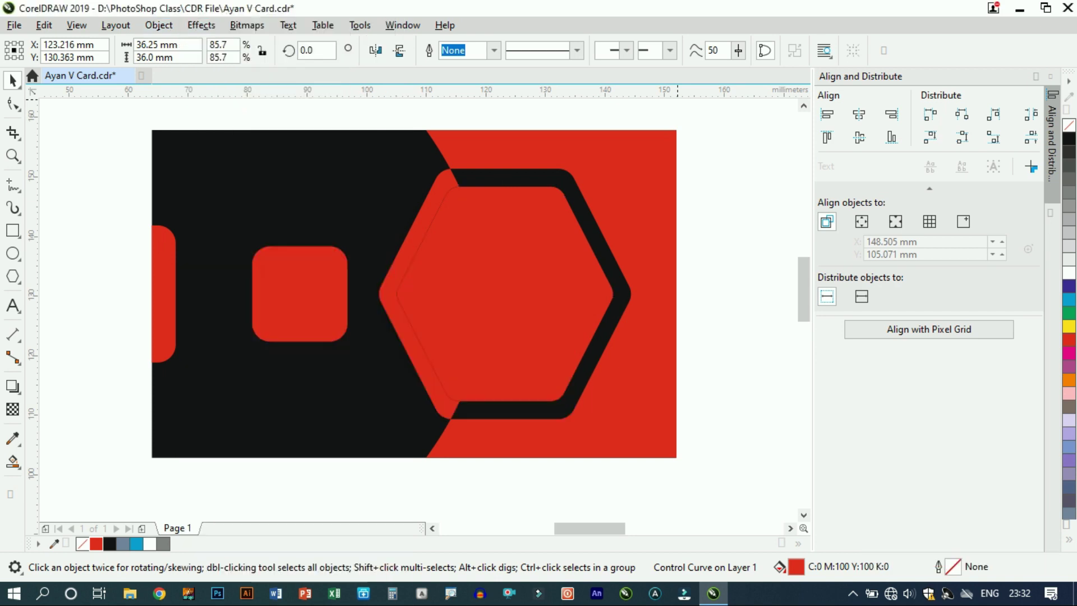
# Step: Move the red rounded square on the black panel about 3 mm further left, keeping its vertical position
pyautogui.click(108, 171)
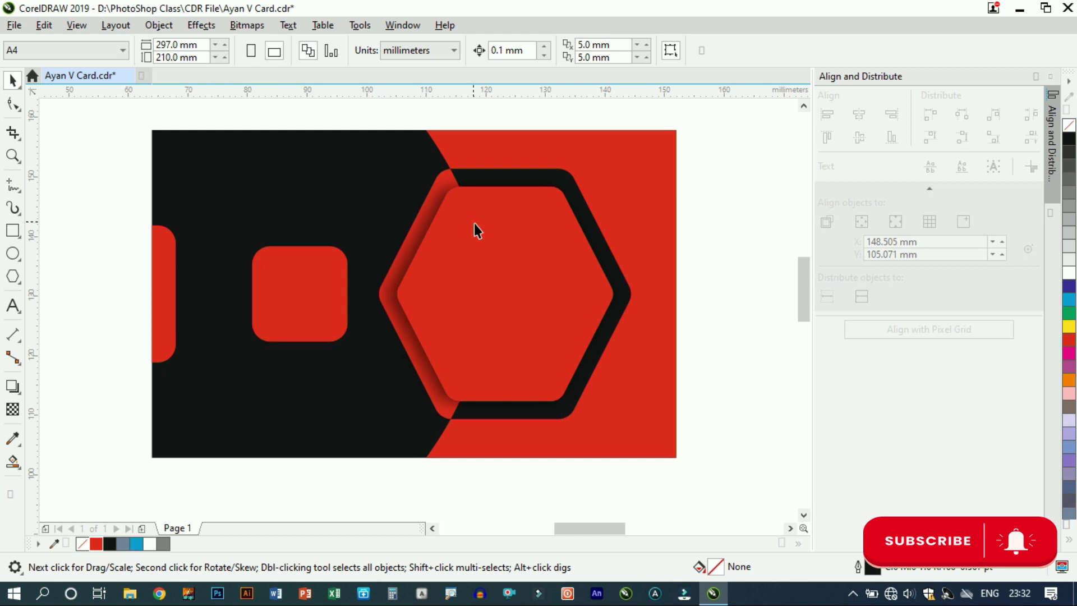
pyautogui.scroll(-2, 473, 223)
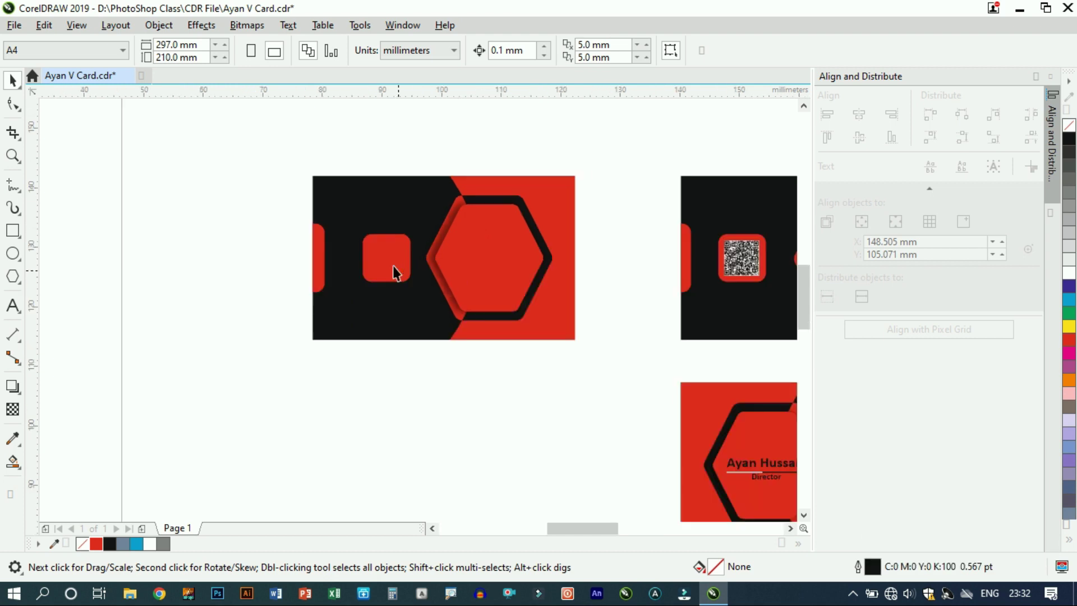
pyautogui.scroll(2, 398, 272)
pyautogui.keyDown('shift'); pyautogui.click(389, 279); pyautogui.keyUp('shift')
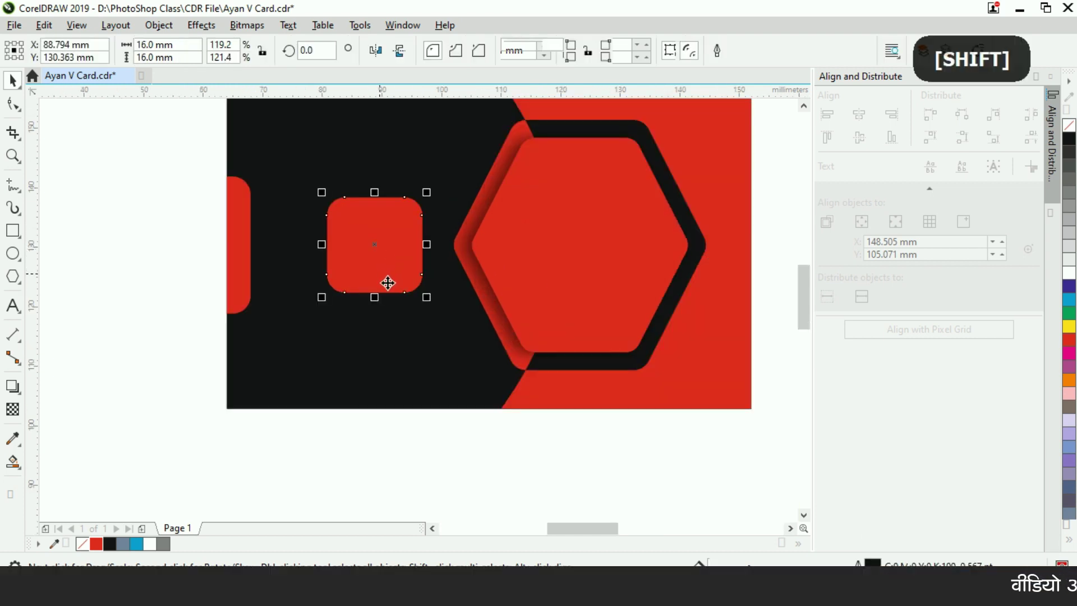
pyautogui.moveTo(387, 284); pyautogui.dragTo(369, 237)
pyautogui.keyDown('shift'); pyautogui.rightClick(385, 284); pyautogui.keyUp('shift')
pyautogui.scroll(-3, 380, 251)
pyautogui.click(308, 187)
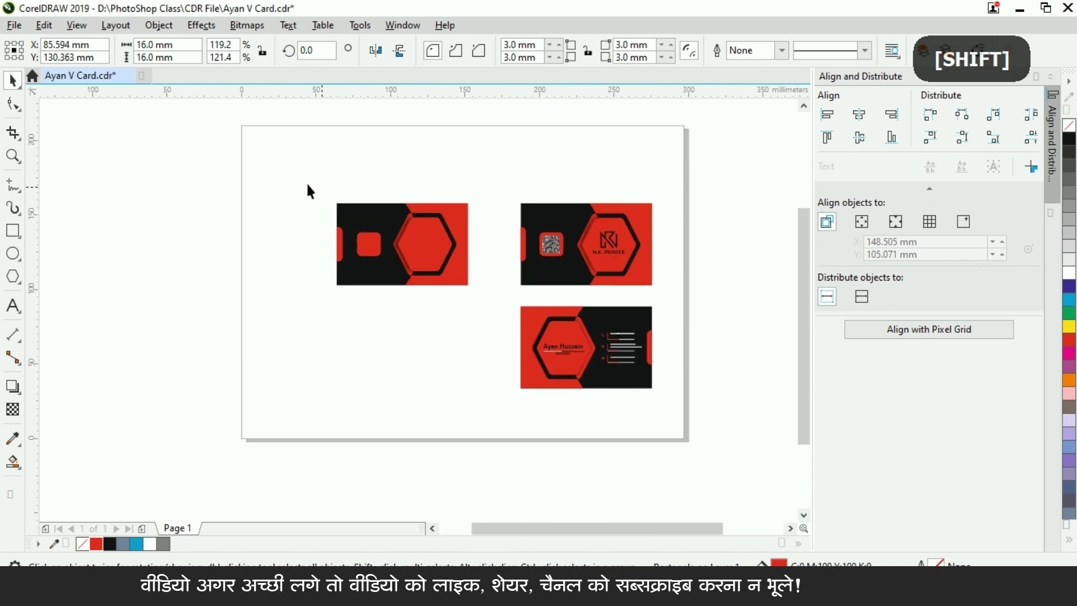
# Step: Hide the Align and Distribute settings and clear the selection of all the cards
pyautogui.moveTo(285, 174); pyautogui.dragTo(662, 399)
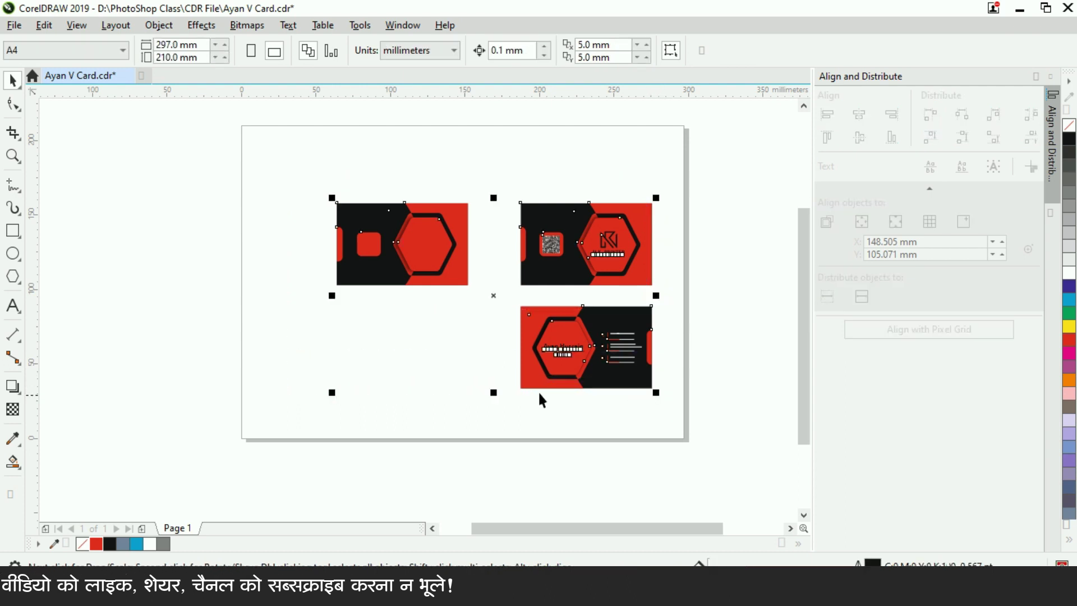
pyautogui.scroll(2, 493, 332)
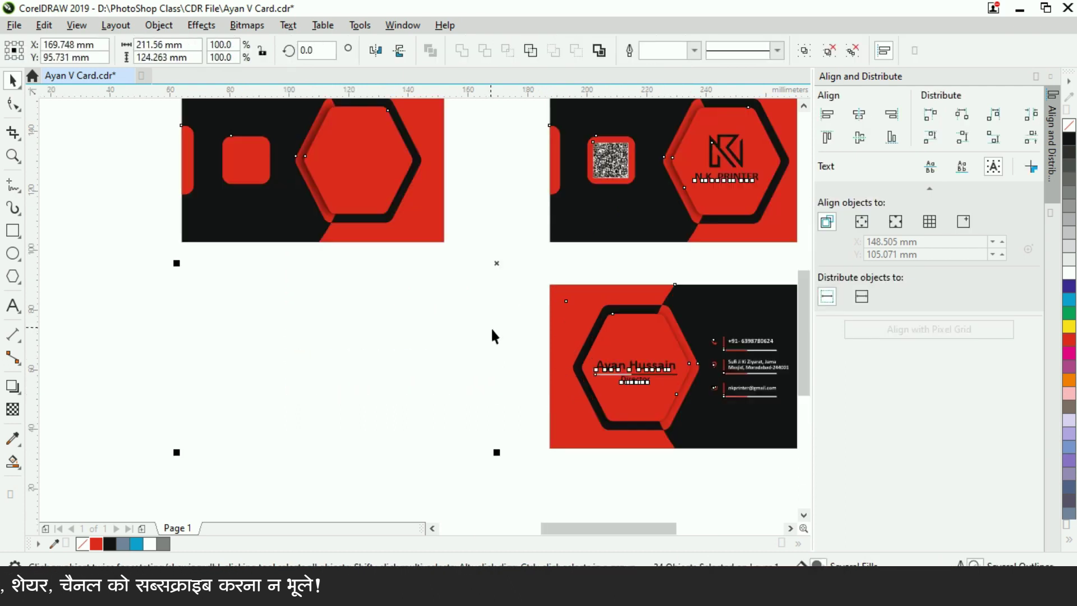
pyautogui.click(1051, 76)
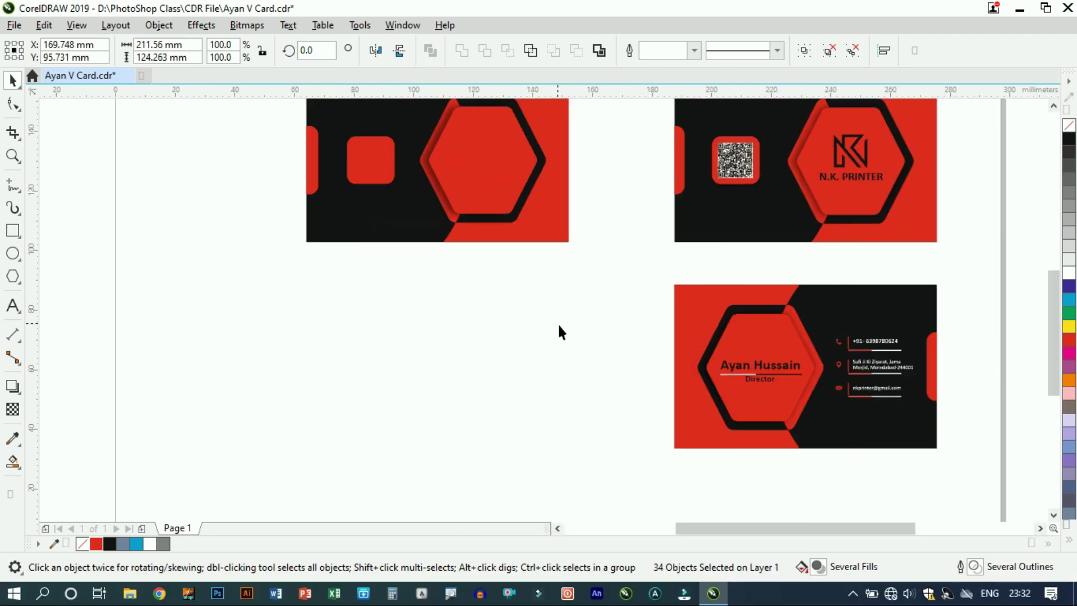
pyautogui.click(558, 326)
pyautogui.hotkey('ctrl', 'alt')
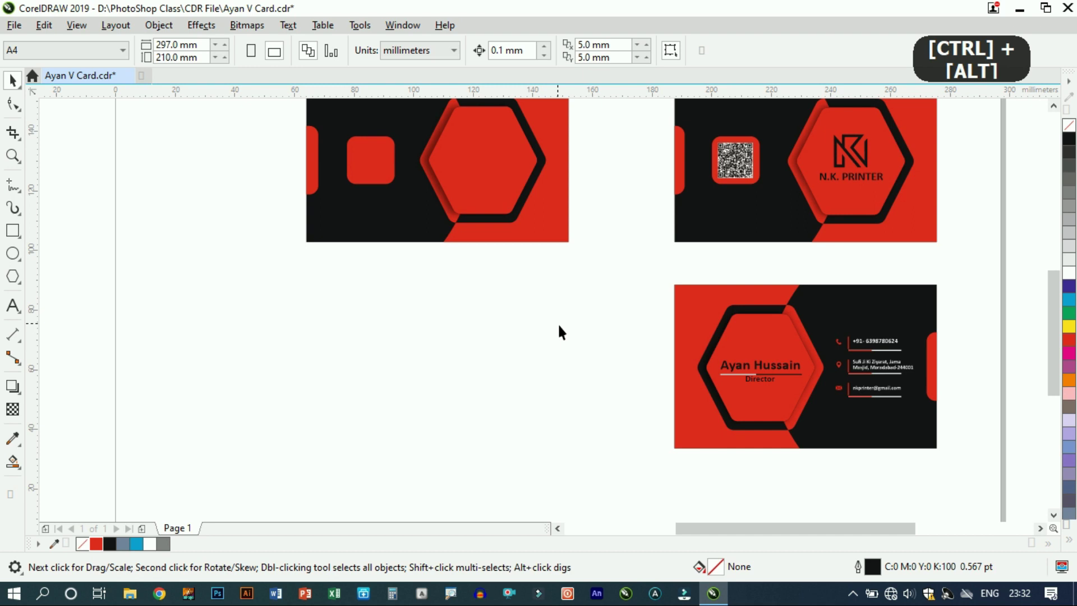
# Step: Move the whole recreated card horizontally to sit beside the finished sample card, and group all its objects
pyautogui.scroll(2, 559, 326)
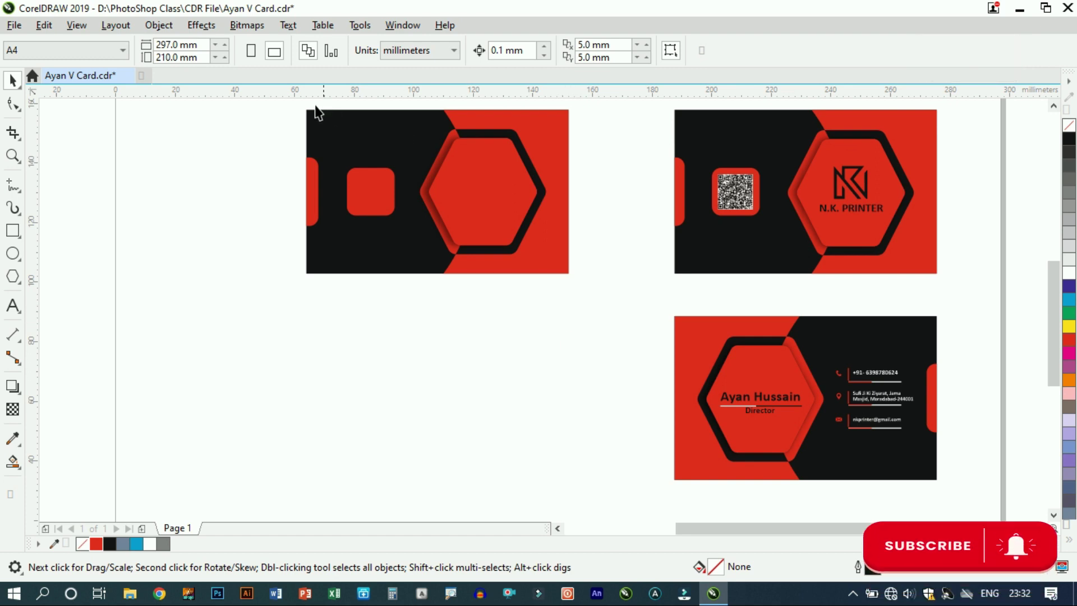
pyautogui.moveTo(585, 304); pyautogui.dragTo(585, 305)
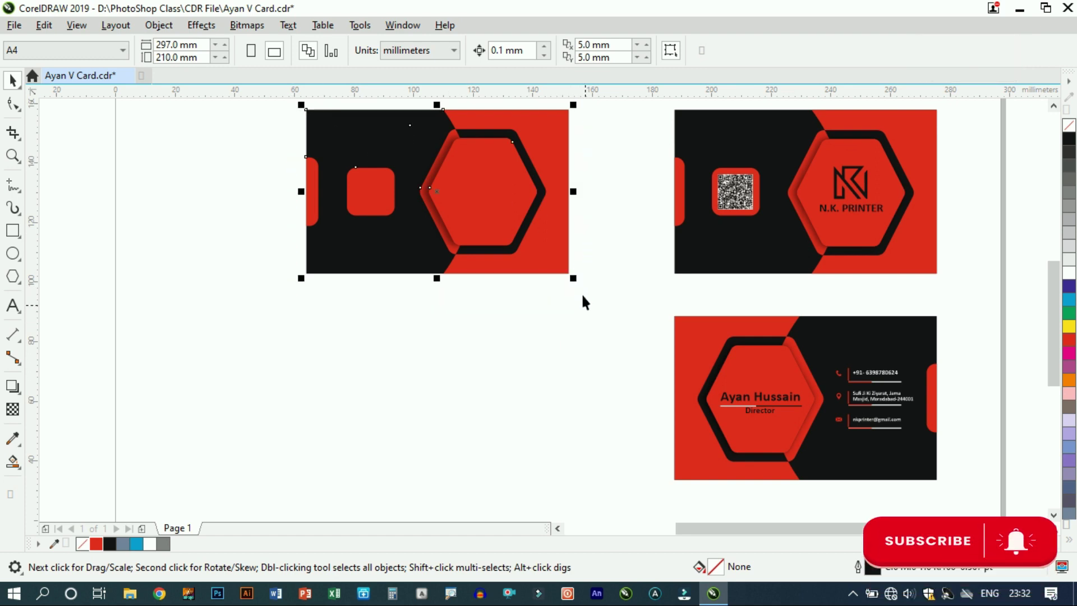
pyautogui.moveTo(524, 206); pyautogui.dragTo(563, 216)
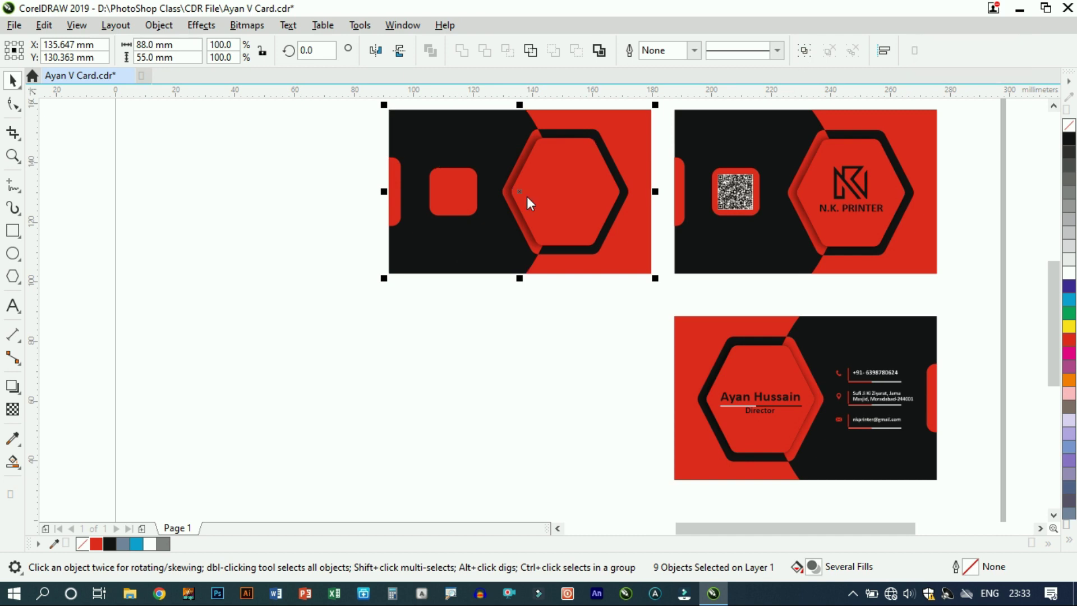
pyautogui.hotkey('ctrl', 'g')
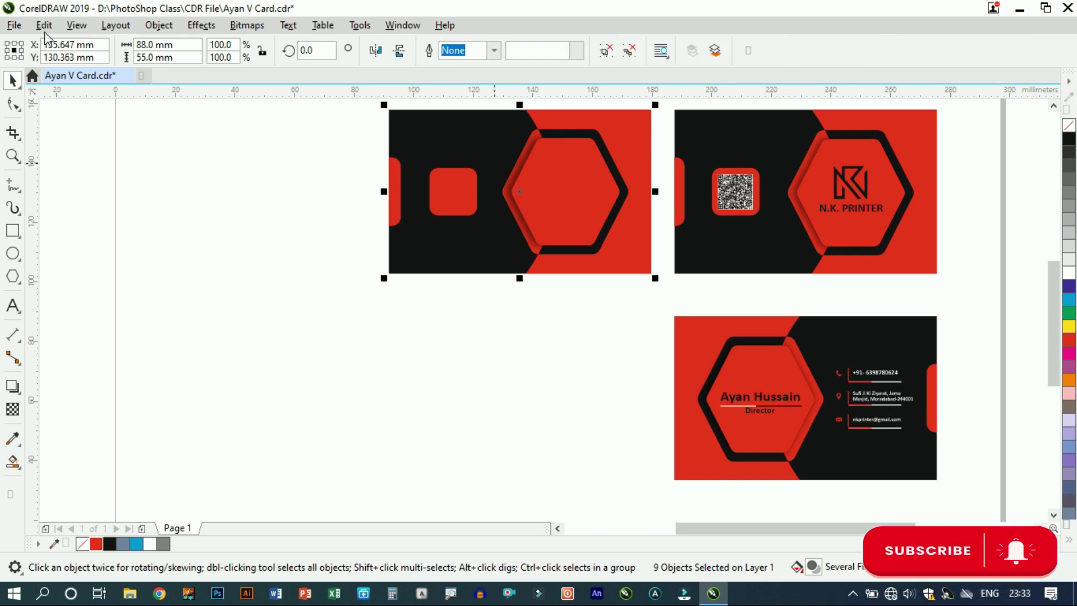
# Step: Duplicate the recreated card group, place the copy directly below the original, and mirror it horizontally
pyautogui.click(40, 26)
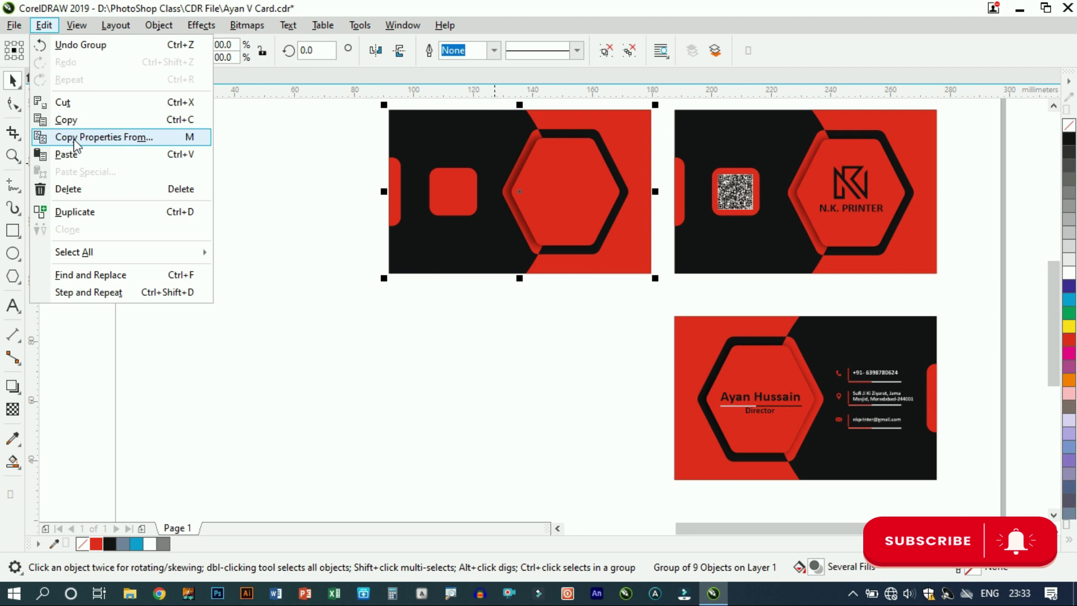
pyautogui.click(76, 120)
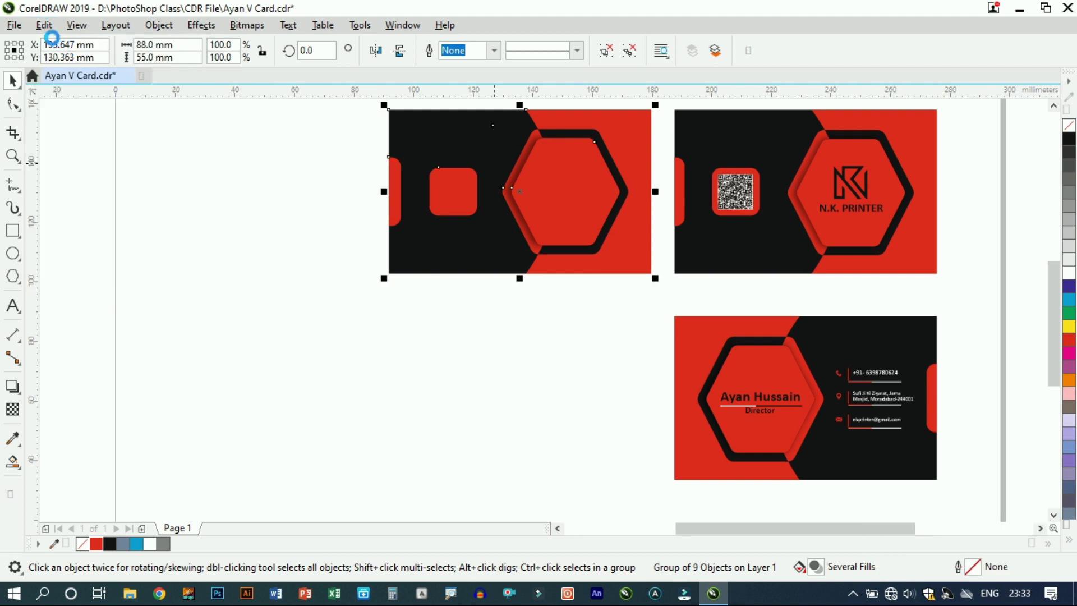
pyautogui.click(41, 26)
pyautogui.click(84, 154)
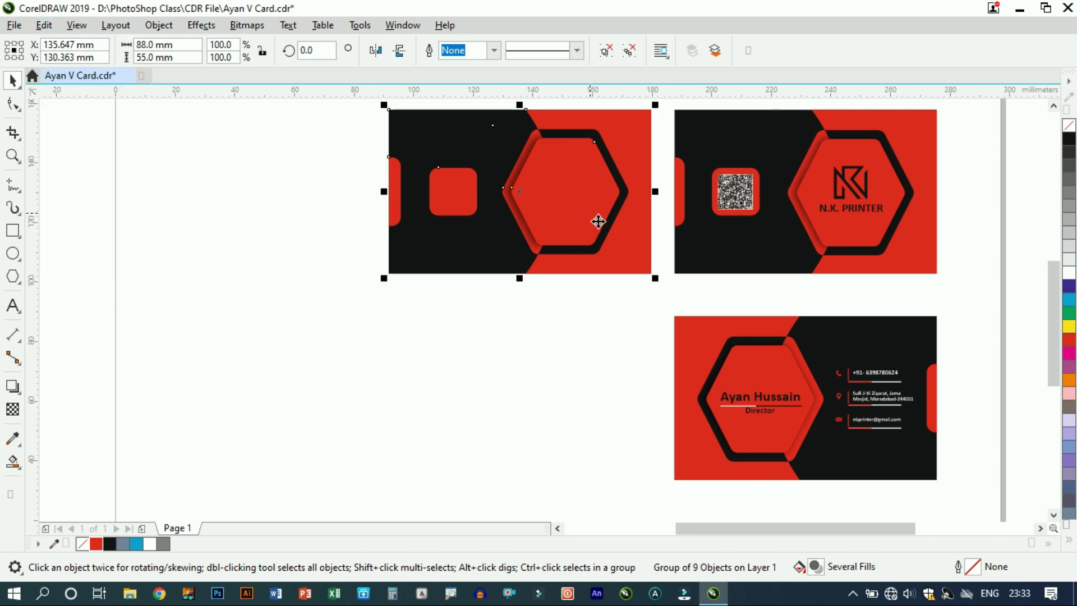
pyautogui.moveTo(555, 177); pyautogui.dragTo(560, 375)
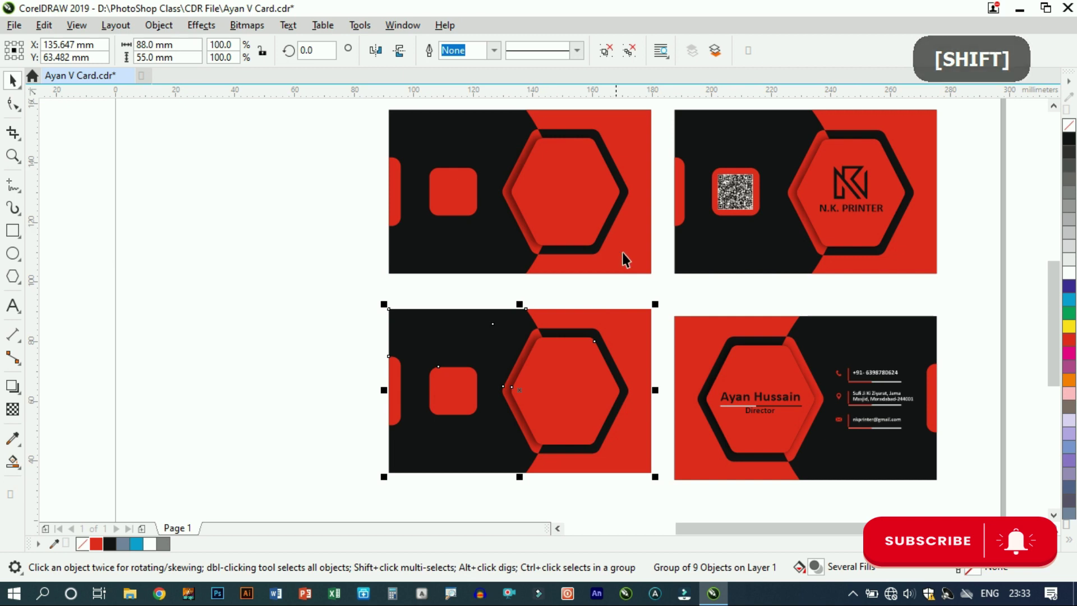
pyautogui.click(375, 51)
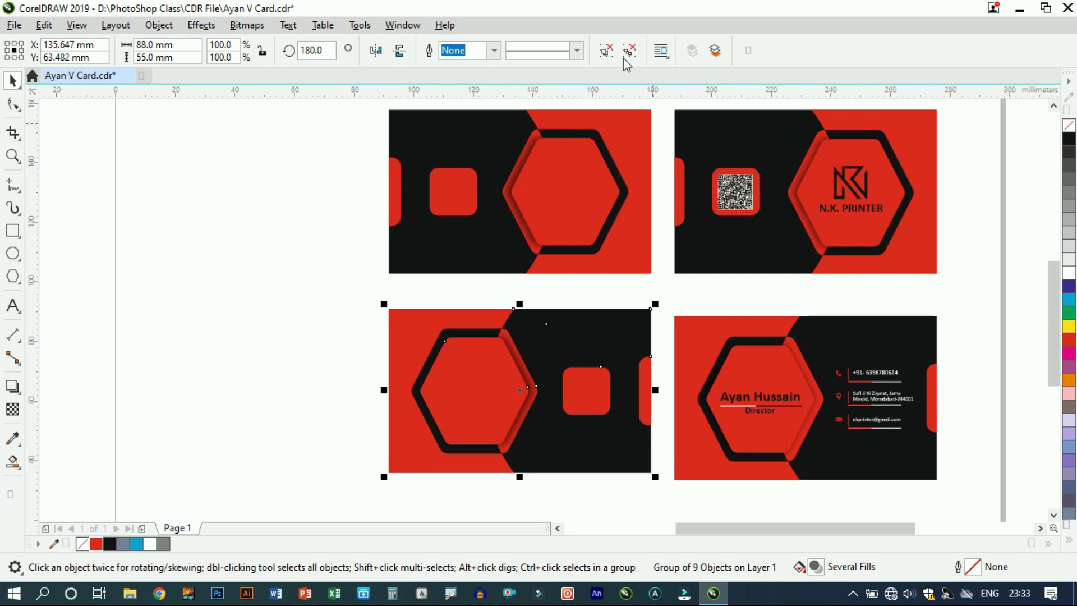
# Step: Delete the red rounded square from the mirrored lower card's black panel
pyautogui.click(623, 399)
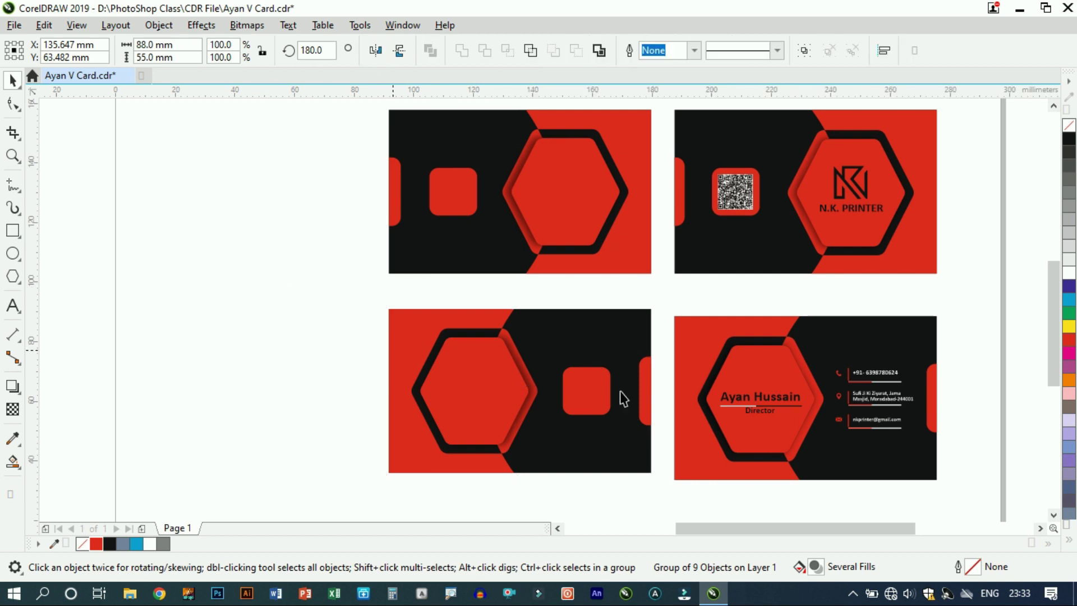
pyautogui.keyDown('ctrl'); pyautogui.click(603, 391); pyautogui.keyUp('ctrl')
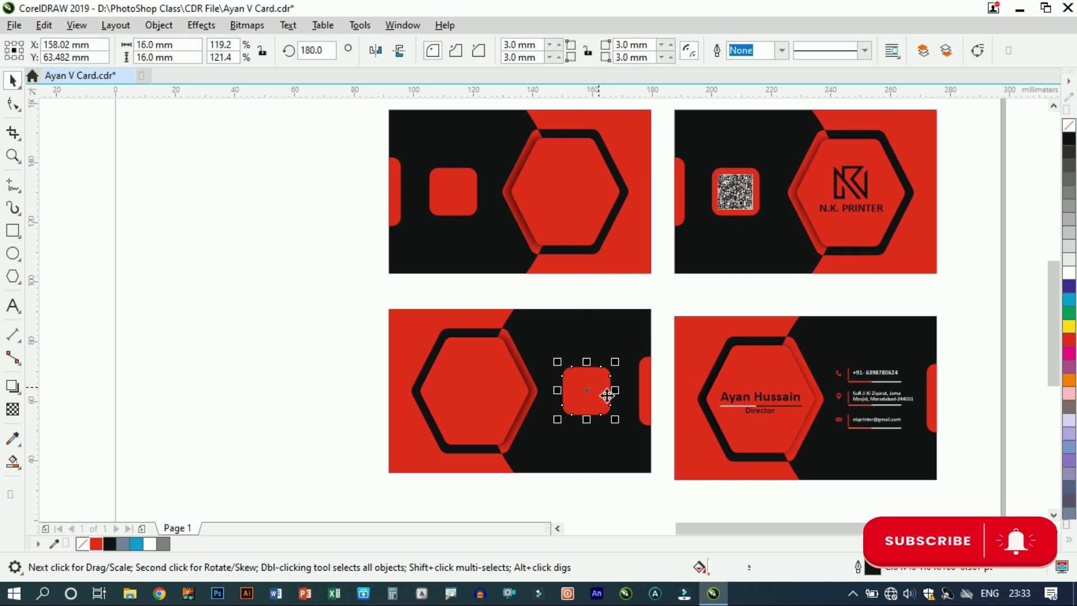
pyautogui.press('Delete')
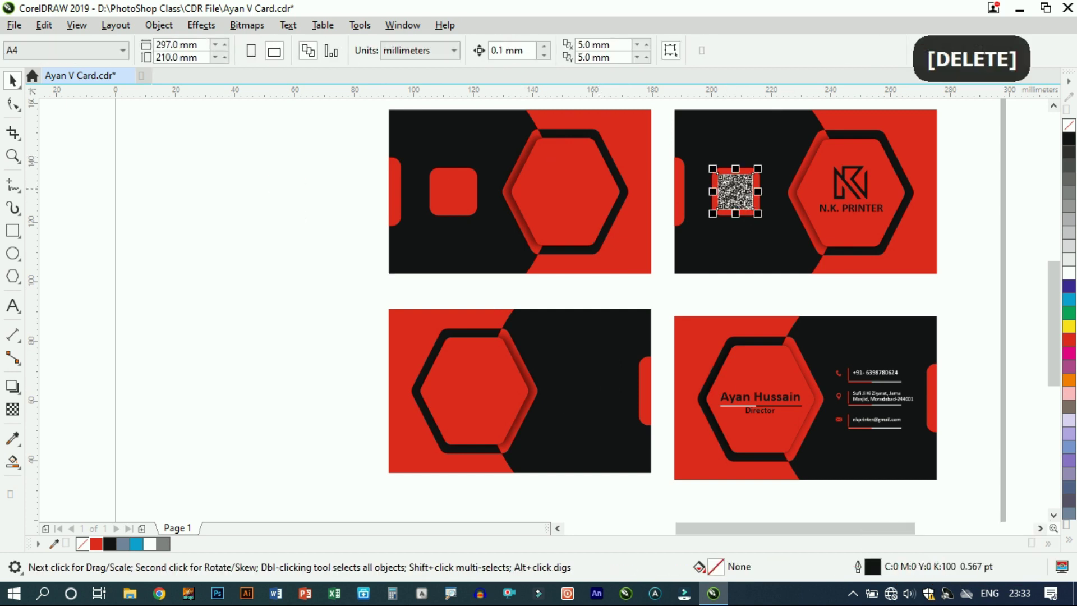
# Step: Copy the QR code from the finished sample onto the red rounded square of the recreated upper card
pyautogui.click(739, 199)
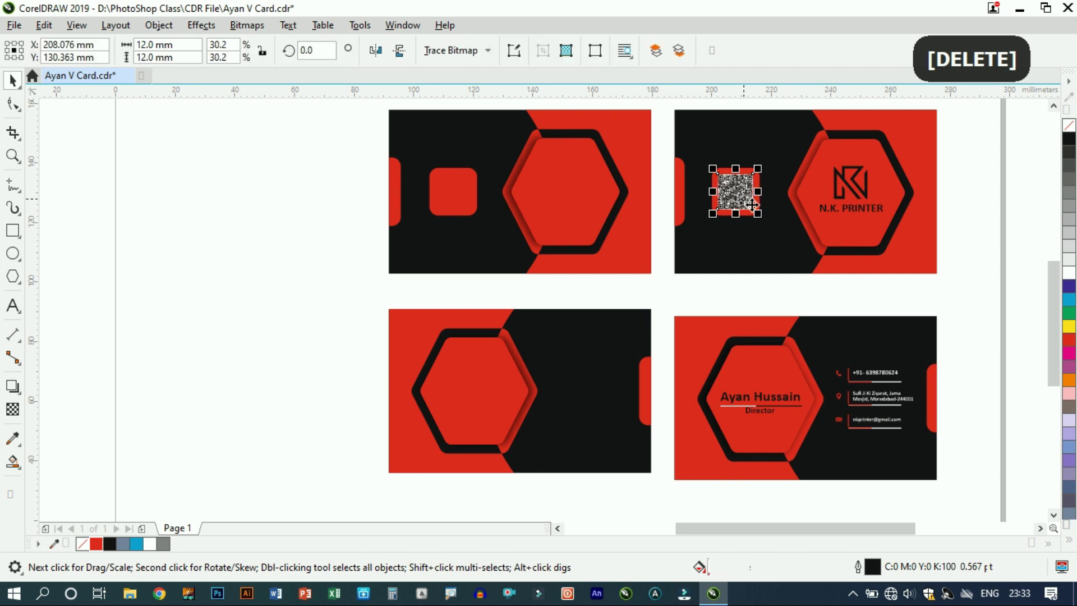
pyautogui.moveTo(630, 205); pyautogui.dragTo(518, 158)
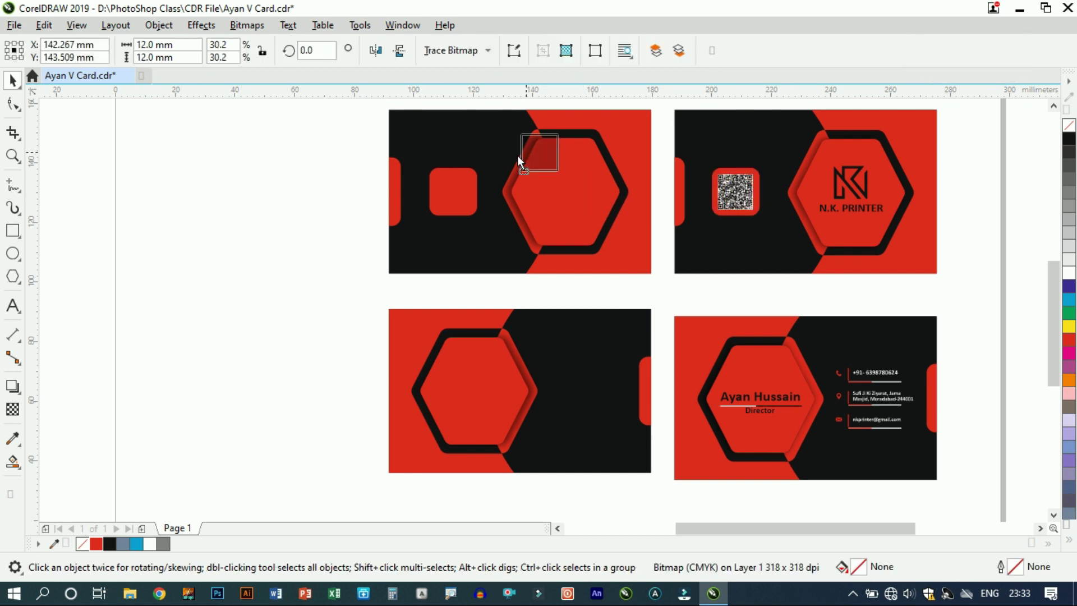
pyautogui.moveTo(460, 196); pyautogui.dragTo(460, 195)
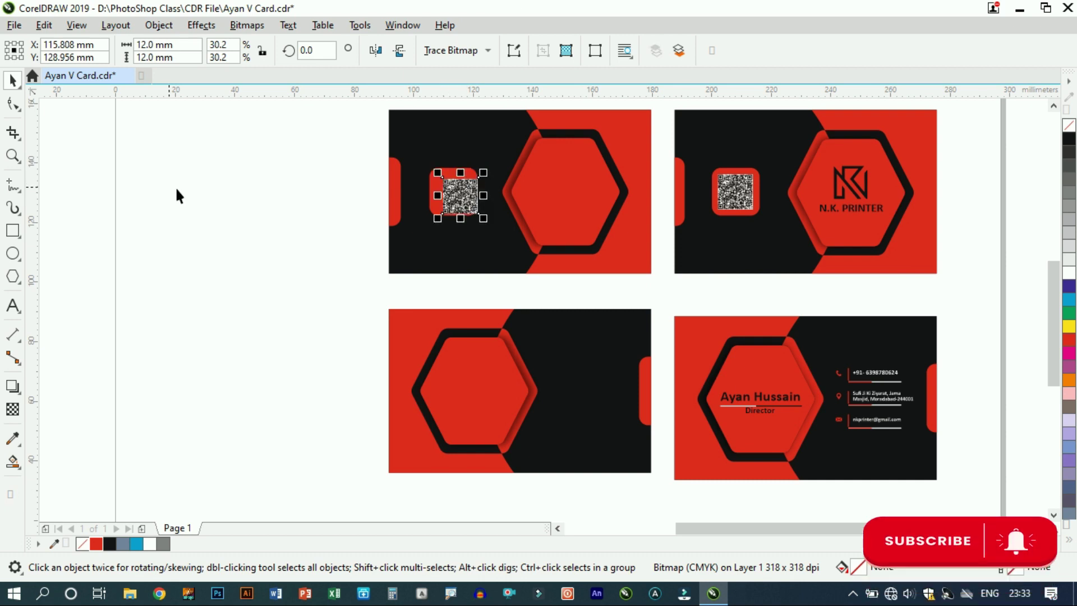
pyautogui.scroll(3, 438, 179)
pyautogui.keyDown('shift'); pyautogui.click(442, 201); pyautogui.keyUp('shift')
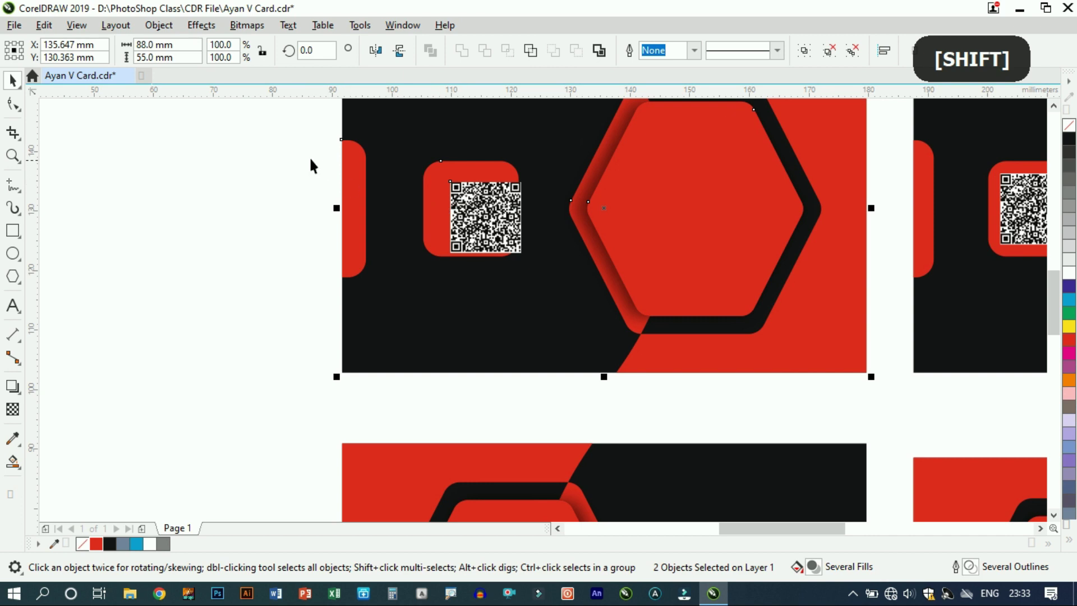
pyautogui.hotkey('ctrl', 'g')
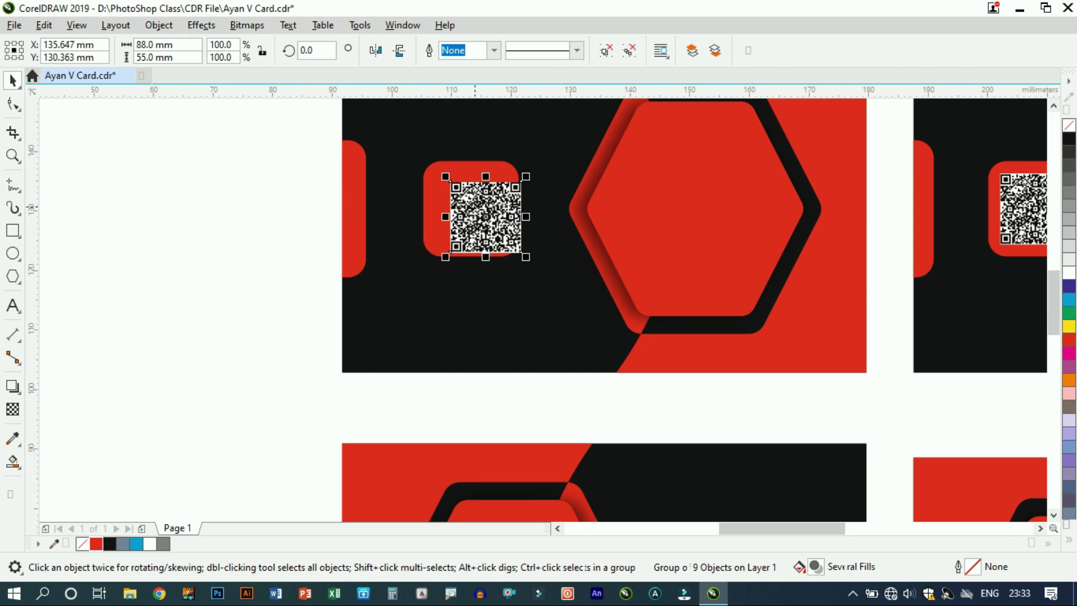
pyautogui.press('Escape')
# Step: Centre the QR code horizontally and vertically on the recreated upper card's red rounded square
pyautogui.keyDown('shift'); pyautogui.click(450, 226); pyautogui.keyUp('shift')
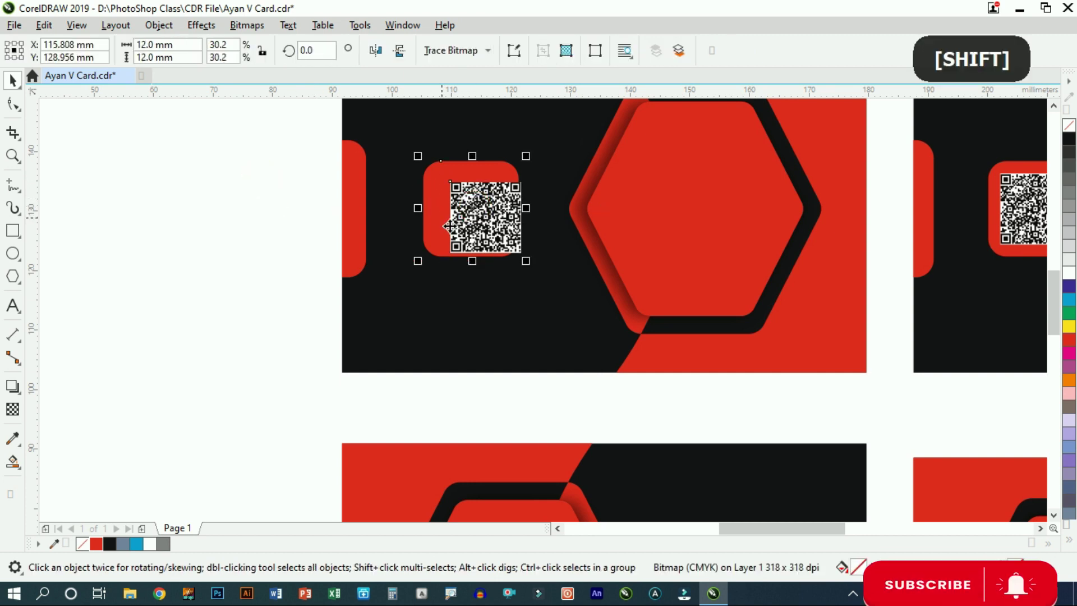
pyautogui.keyDown('shift'); pyautogui.click(450, 227); pyautogui.keyUp('shift')
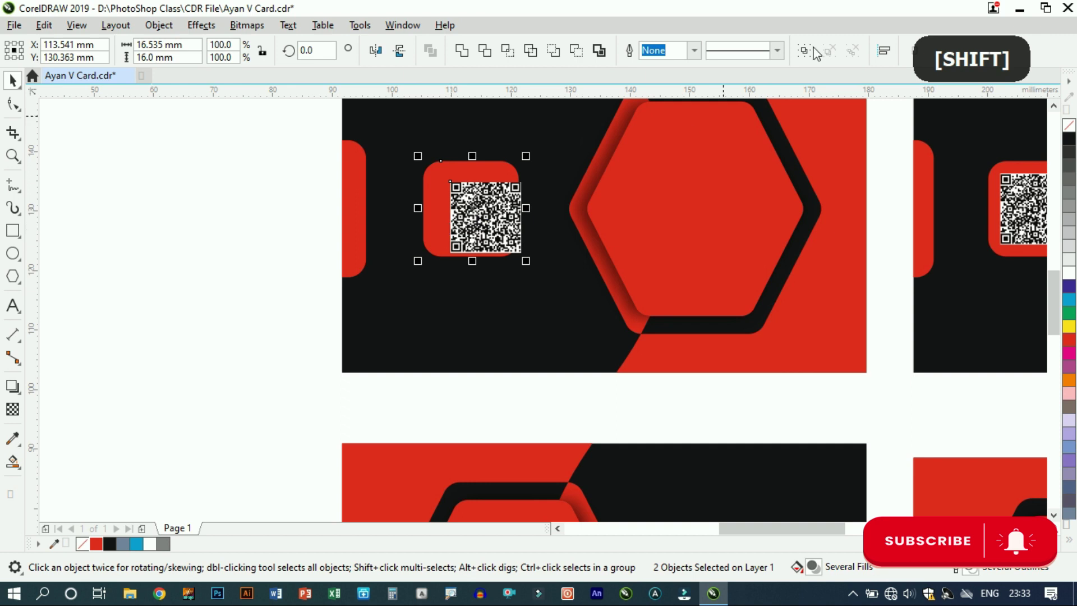
pyautogui.click(884, 52)
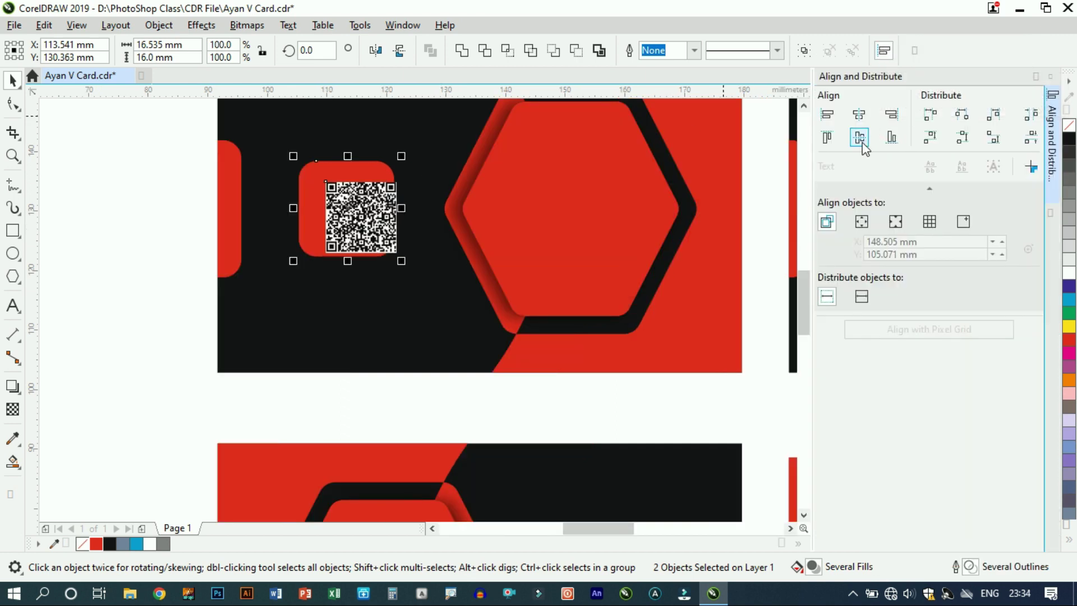
pyautogui.click(861, 121)
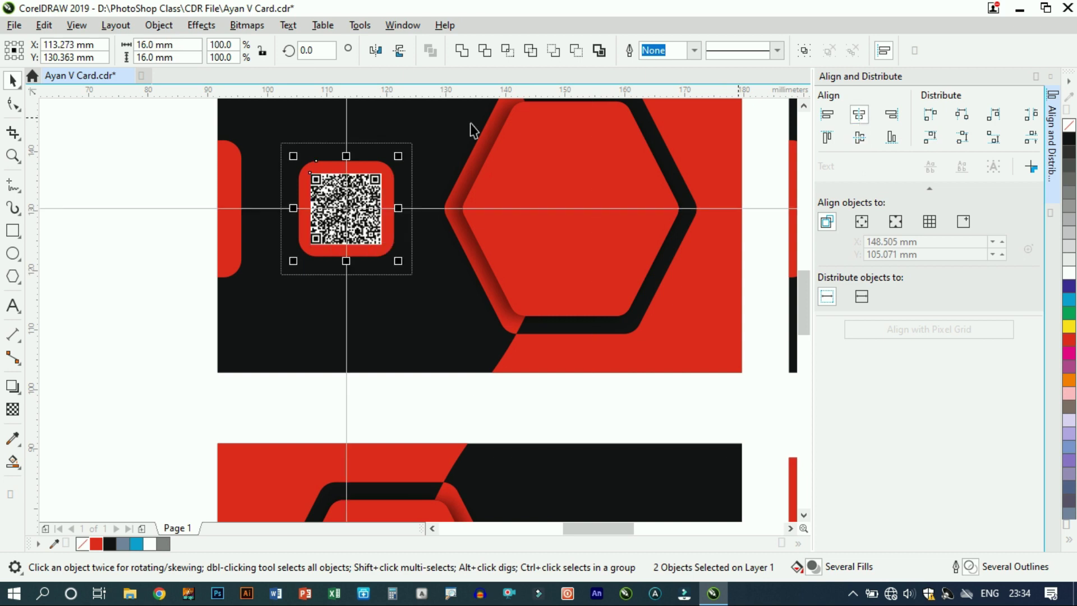
pyautogui.click(160, 207)
# Step: Group the sample's N.K. Printer logo with its text and copy the group into the recreated upper card's hexagon
pyautogui.scroll(-1, 194, 230)
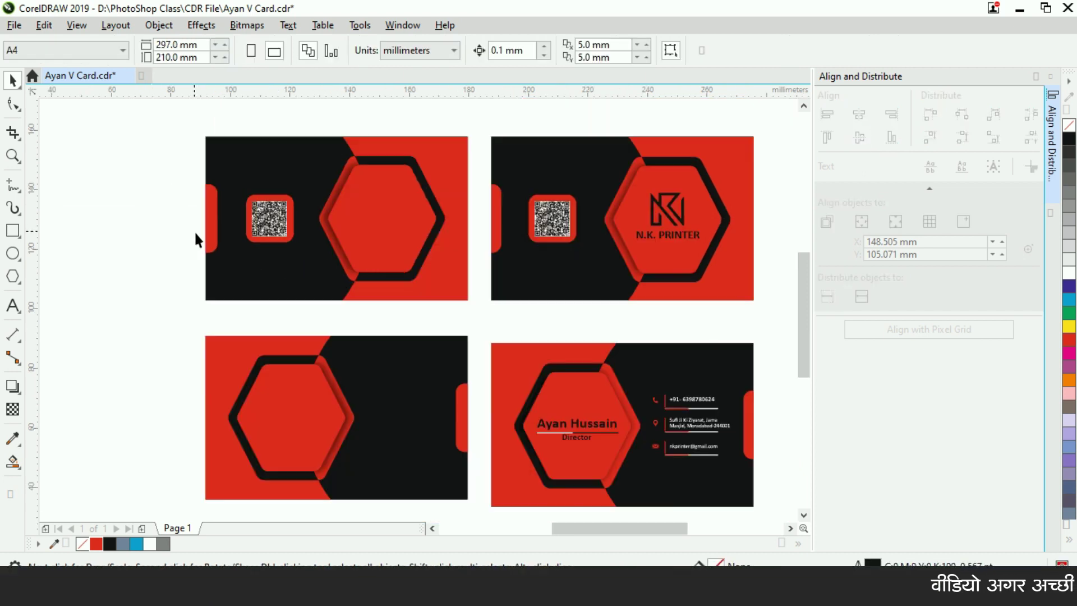
pyautogui.moveTo(769, 167); pyautogui.dragTo(632, 261)
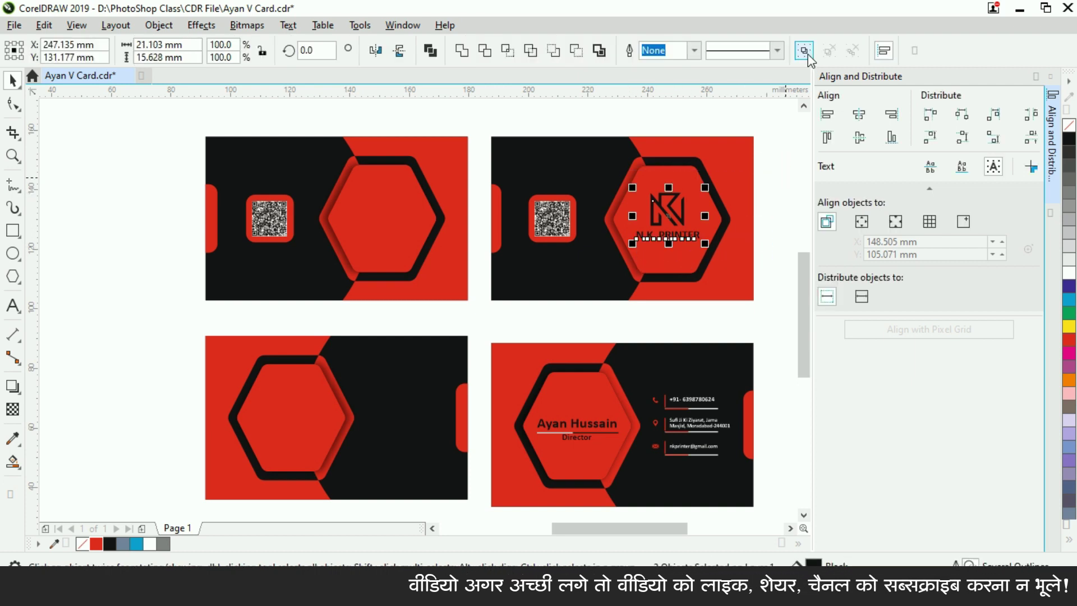
pyautogui.hotkey('ctrl', 'g')
pyautogui.moveTo(655, 220); pyautogui.dragTo(381, 217)
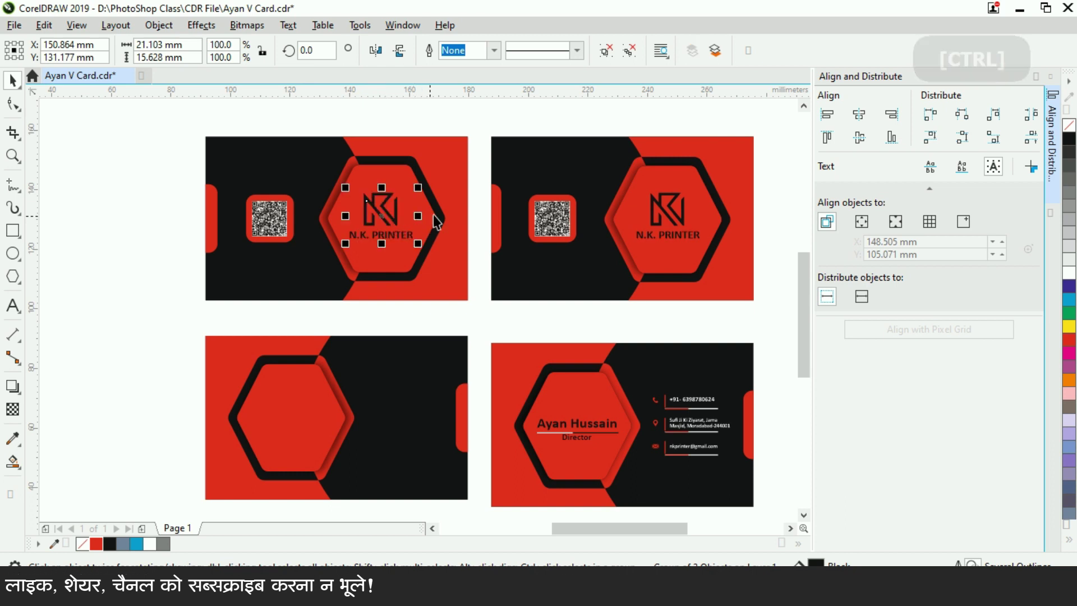
# Step: Centre the copied N.K. Printer logo vertically and horizontally on the inner red hexagon of the upper card
pyautogui.keyDown('shift'); pyautogui.click(431, 208); pyautogui.keyUp('shift')
pyautogui.keyDown('shift'); pyautogui.click(441, 217); pyautogui.keyUp('shift')
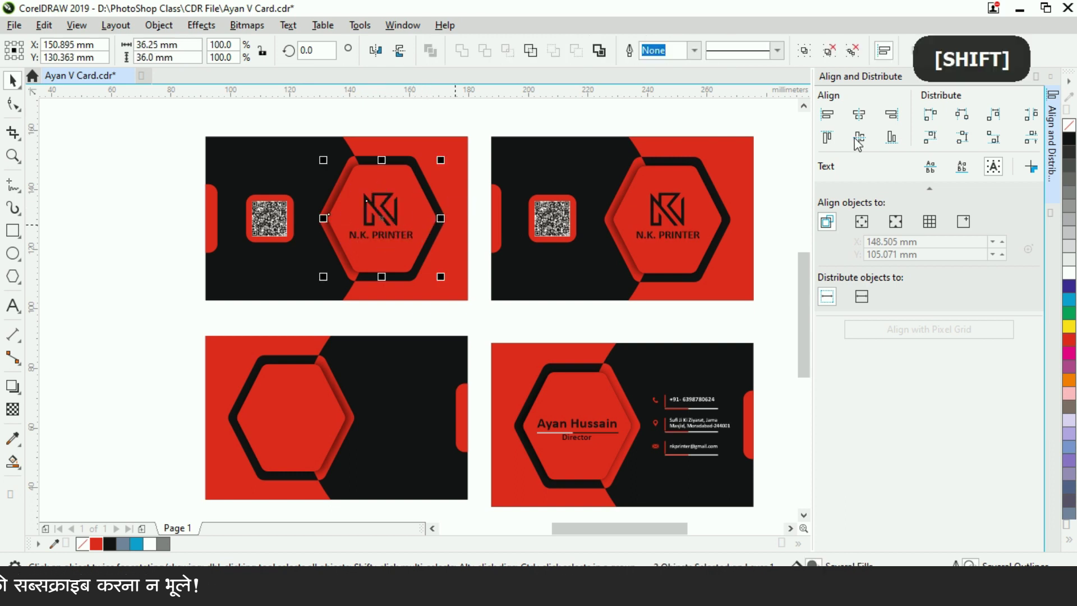
pyautogui.click(860, 138)
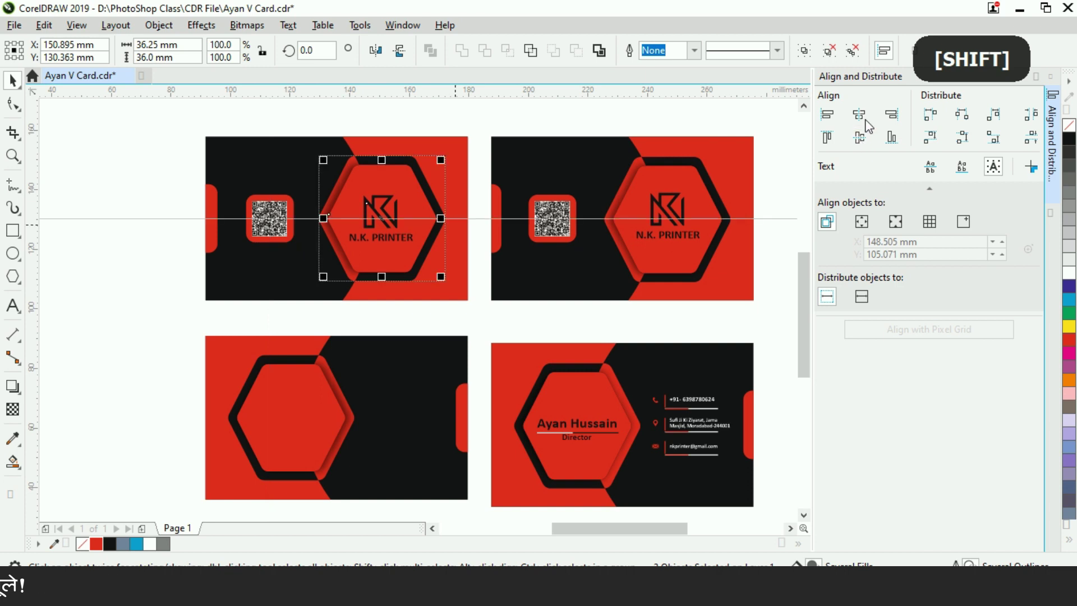
pyautogui.click(866, 119)
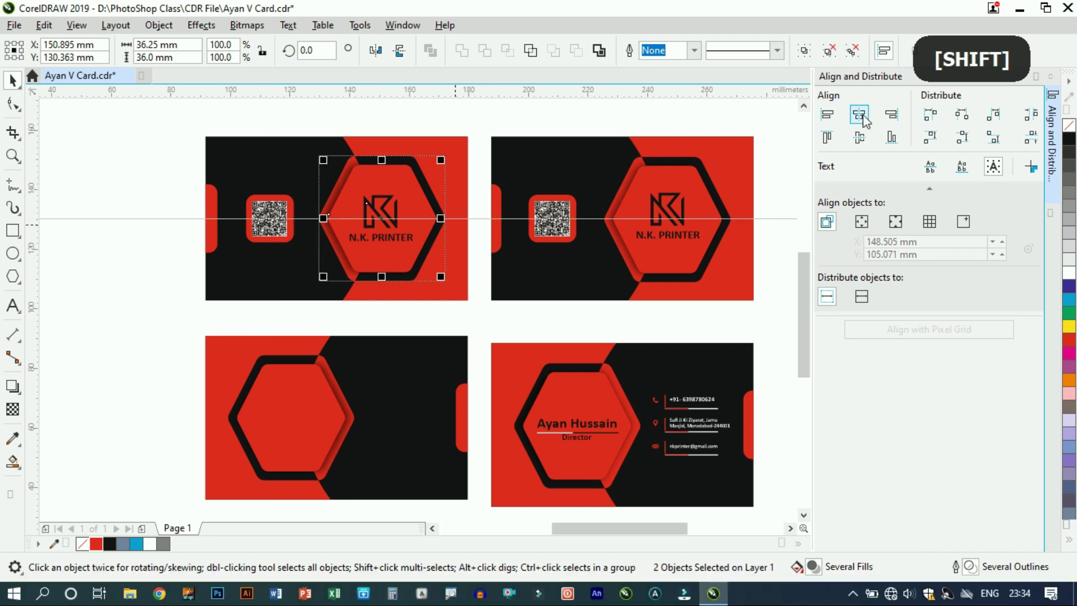
# Step: Group all the artwork of the recreated lower card into one object
pyautogui.click(589, 103)
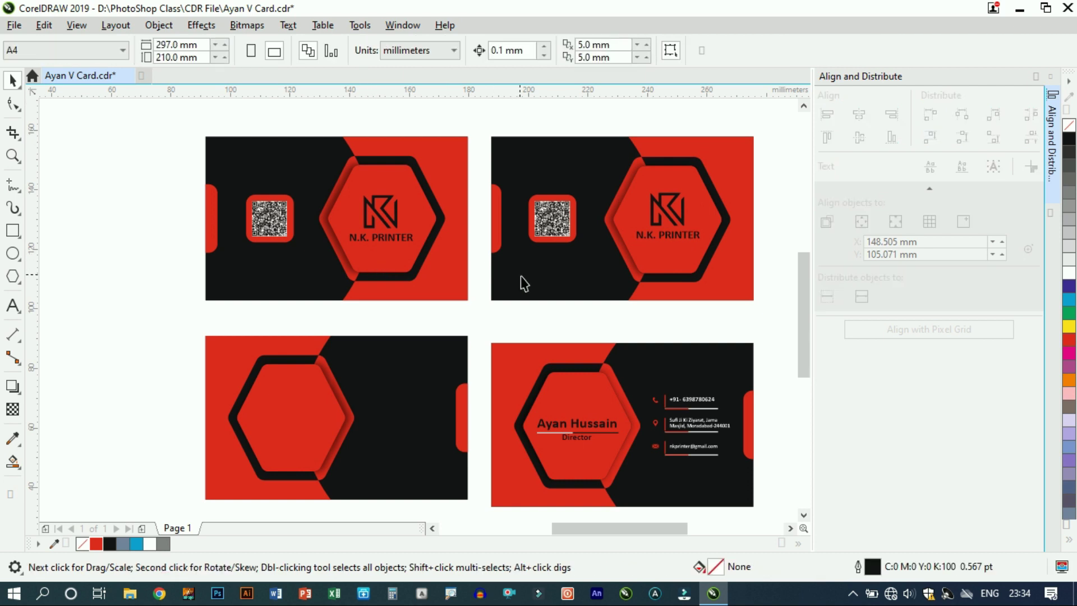
pyautogui.scroll(-1, 522, 284)
pyautogui.scroll(-1, 521, 277)
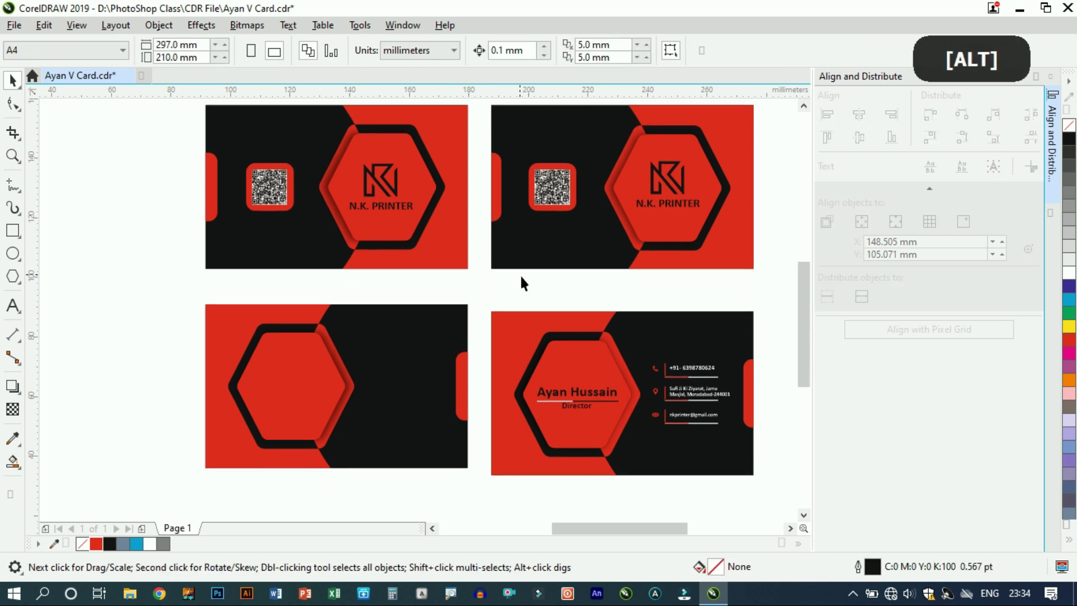
pyautogui.scroll(-1, 521, 276)
pyautogui.hscroll(1, 521, 276)
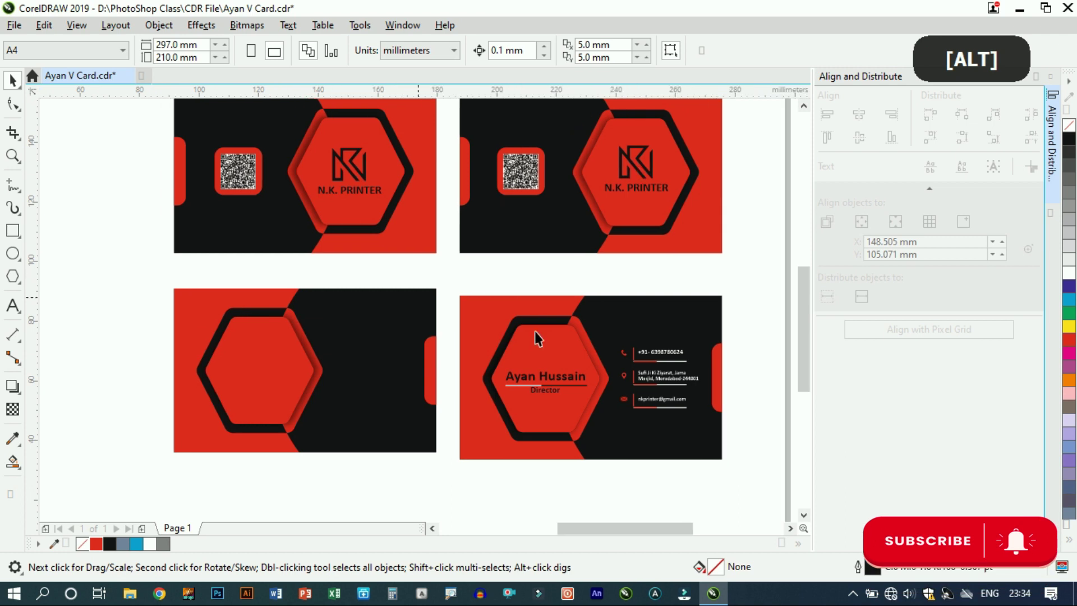
pyautogui.keyDown('alt'); pyautogui.click(555, 387); pyautogui.keyUp('alt')
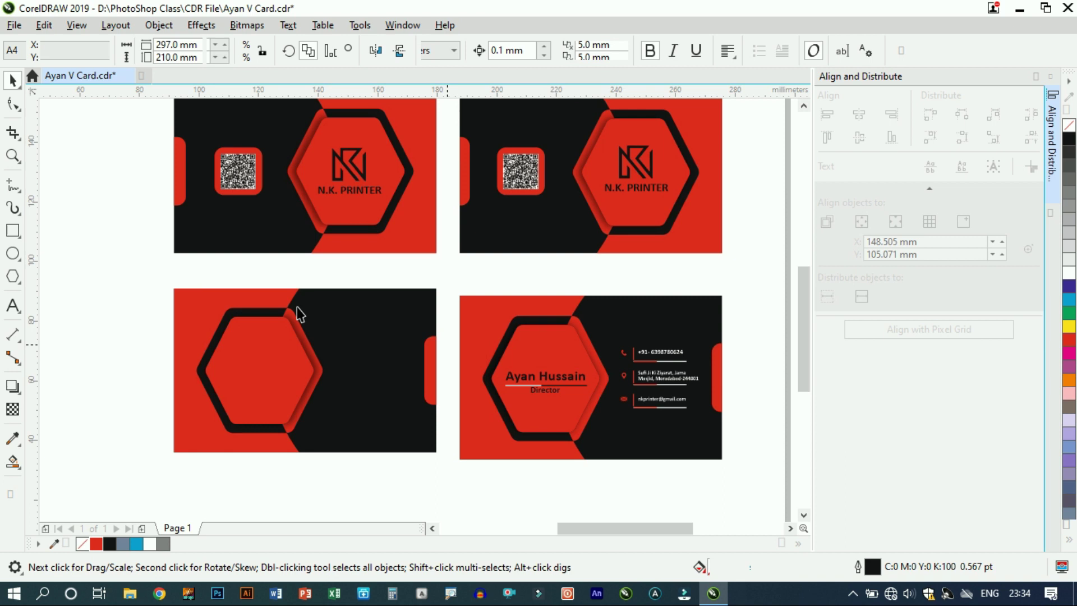
pyautogui.click(149, 275)
pyautogui.moveTo(150, 275); pyautogui.dragTo(443, 466)
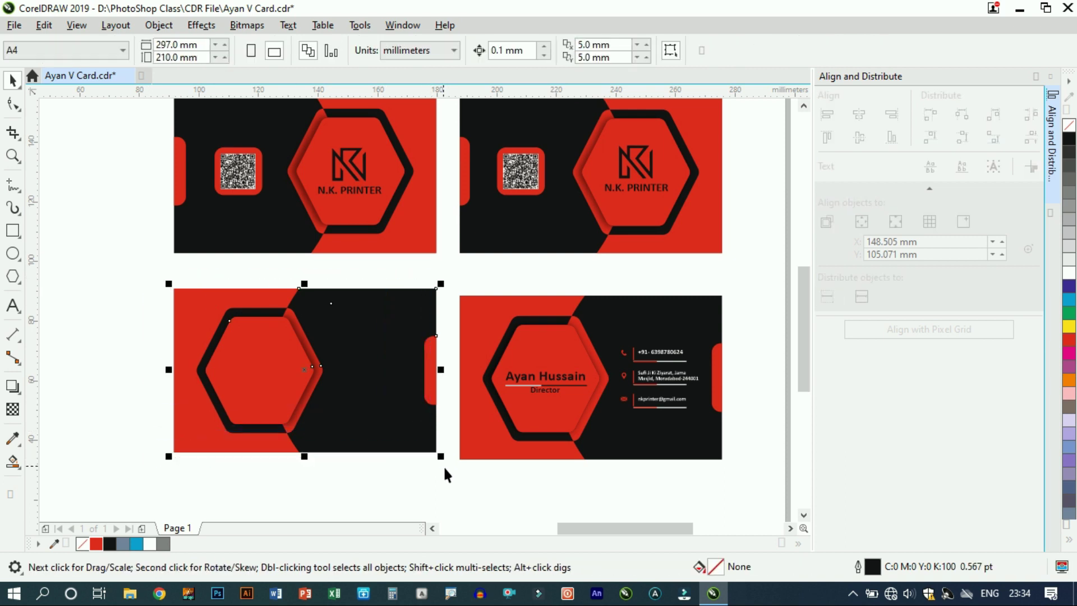
pyautogui.click(804, 51)
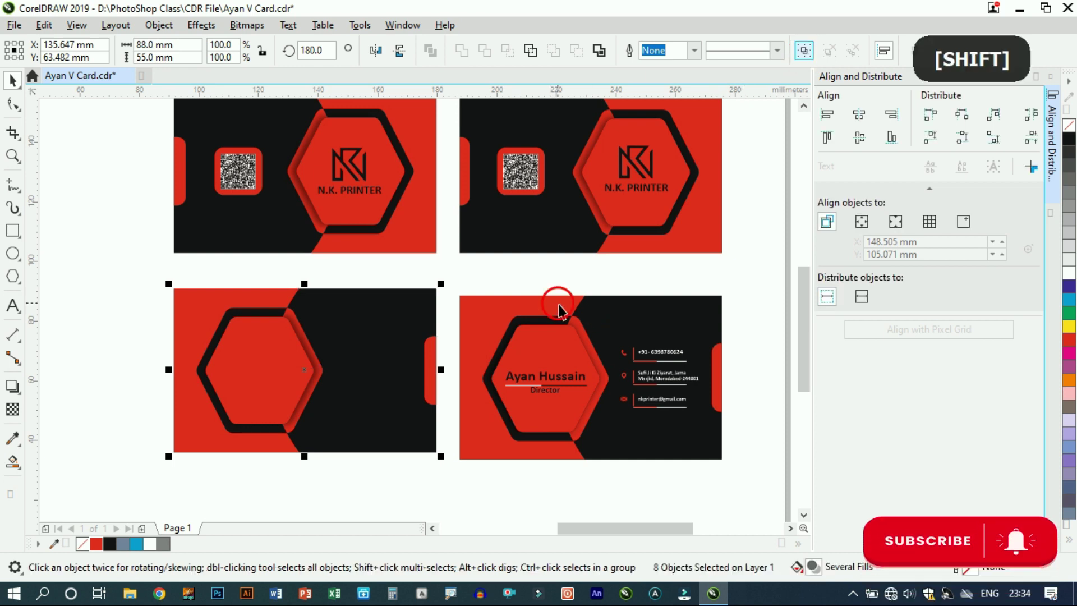
# Step: Align the grouped lower card with the centre line of the finished lower sample card beside it
pyautogui.keyDown('shift'); pyautogui.click(560, 308); pyautogui.keyUp('shift')
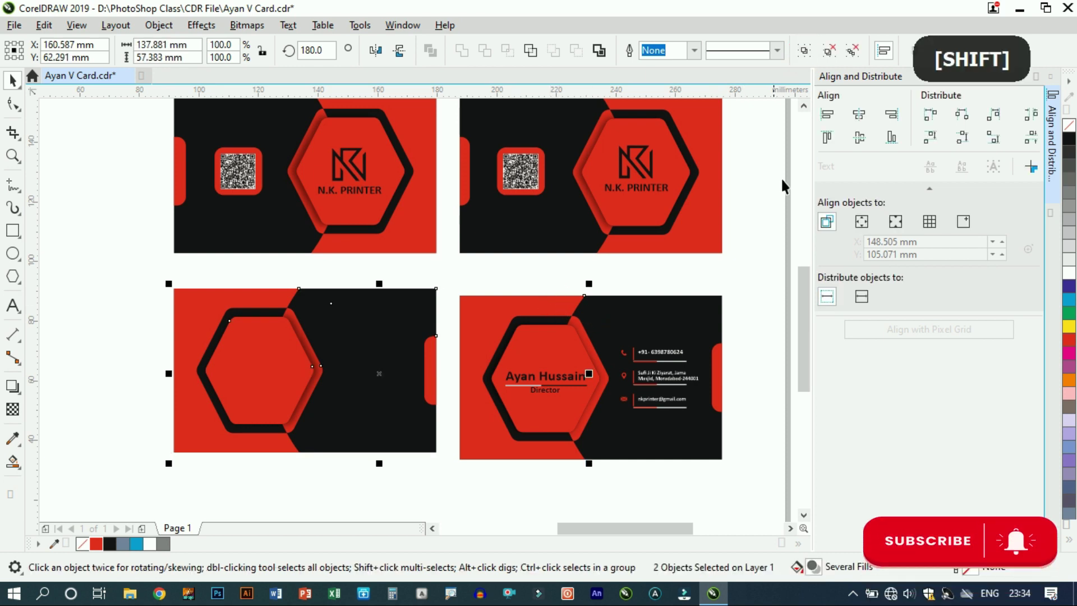
pyautogui.press('c')
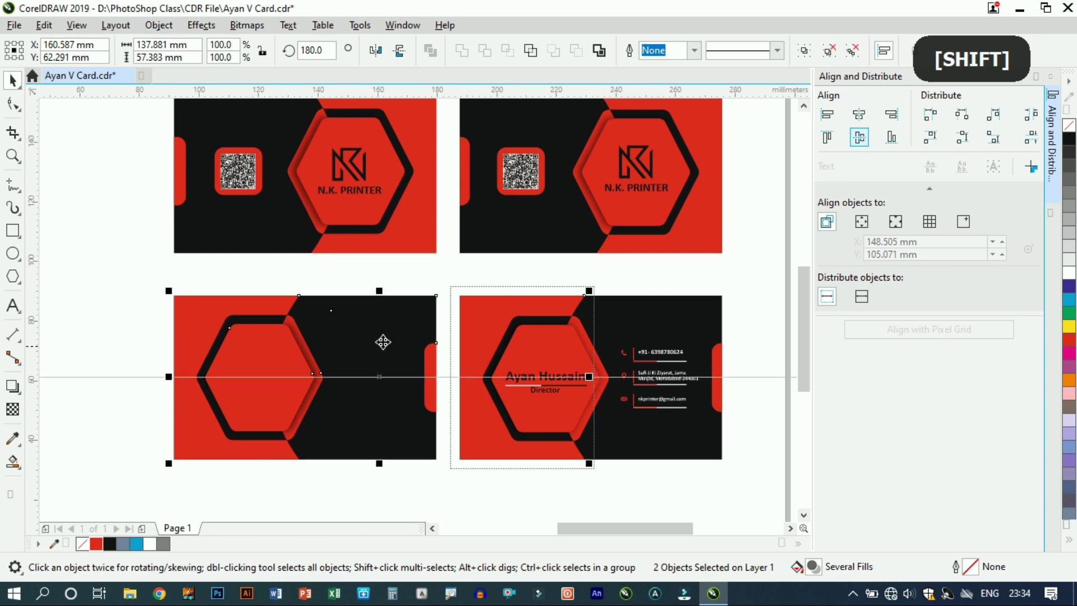
pyautogui.click(399, 281)
pyautogui.click(460, 362)
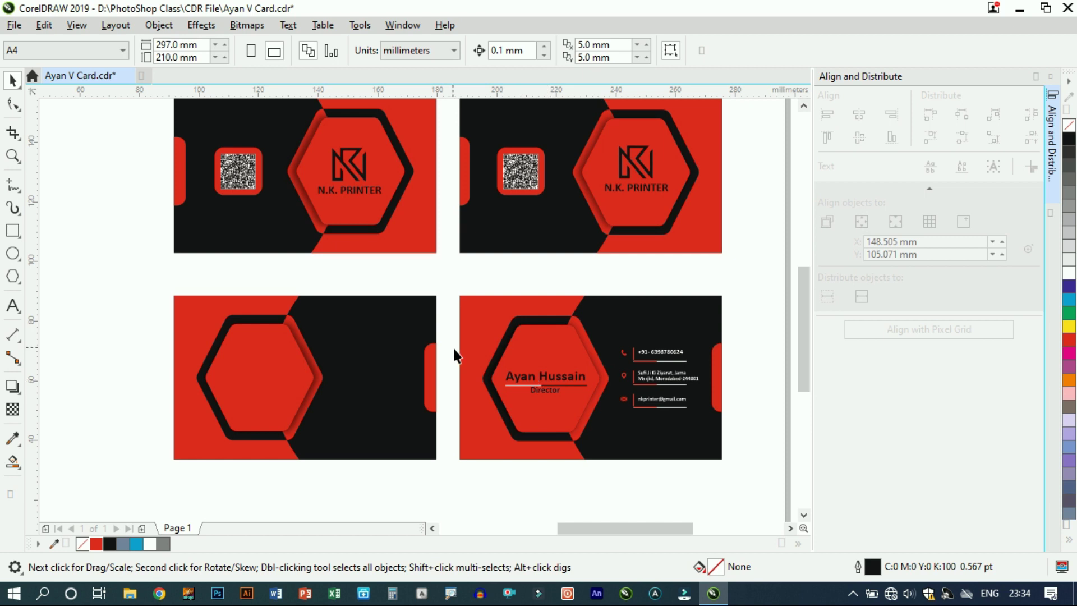
# Step: Copy the name, divider line and Director title from the lower sample into the recreated lower card's hexagon
pyautogui.moveTo(595, 410); pyautogui.dragTo(594, 413)
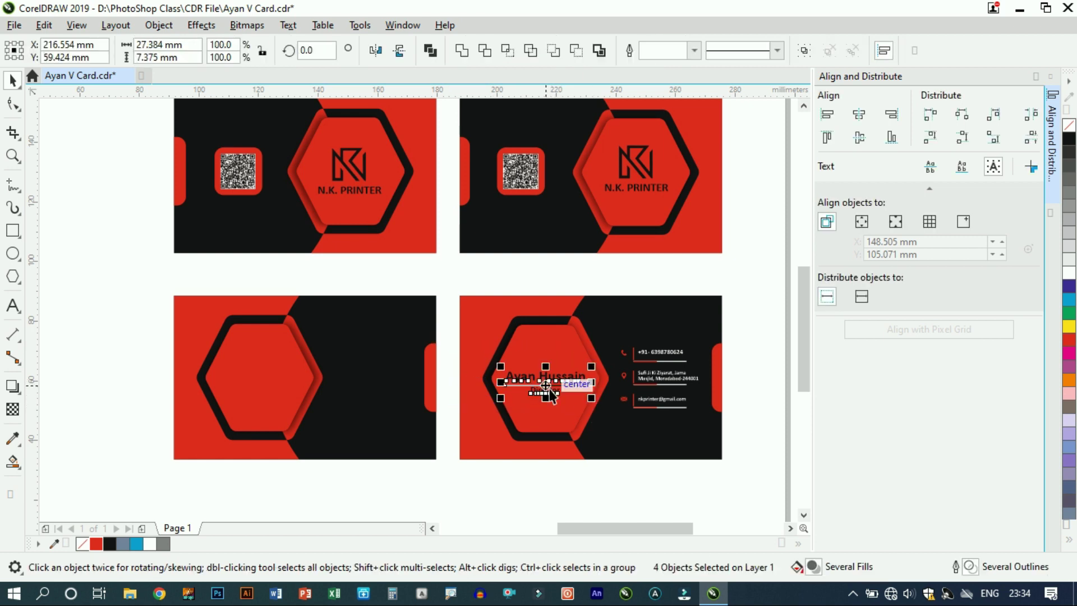
pyautogui.moveTo(548, 387); pyautogui.dragTo(260, 365)
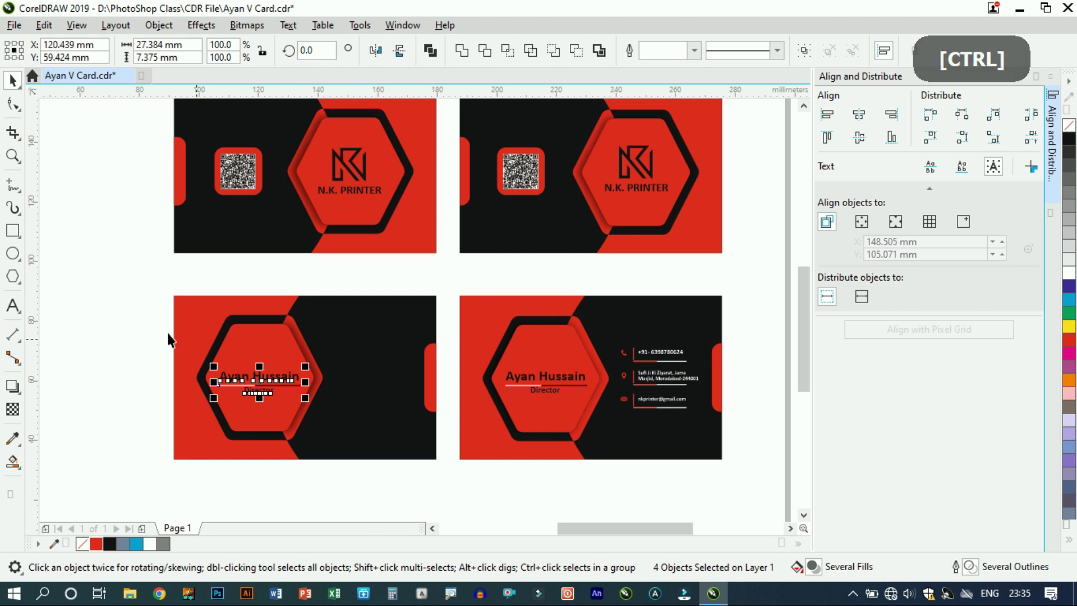
pyautogui.click(128, 336)
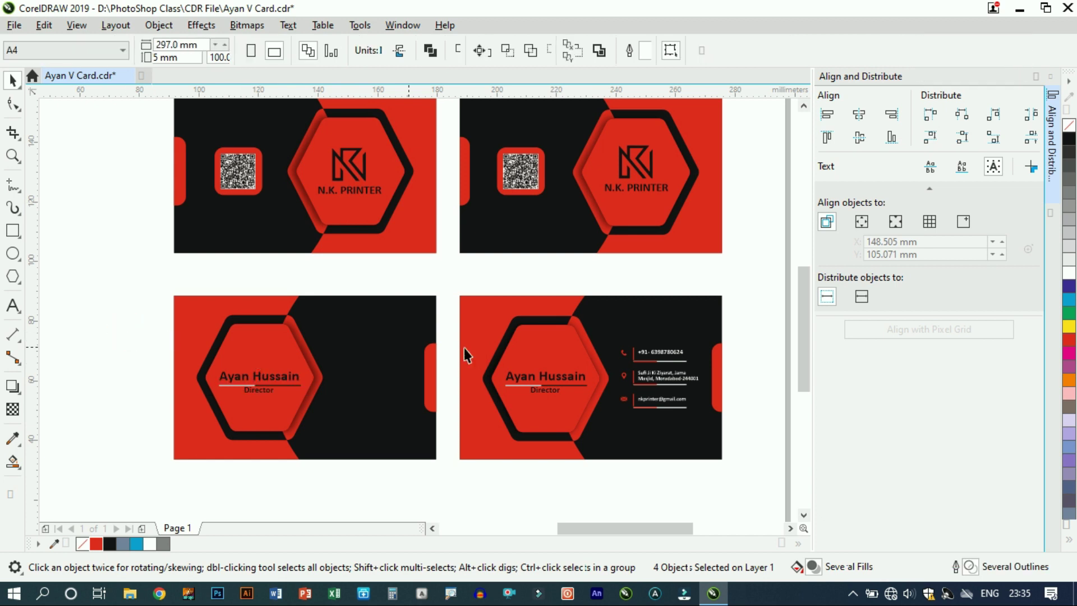
# Step: Copy the sample's contact details group onto the recreated lower card's black area and align it with the card's horizontal centre line
pyautogui.moveTo(608, 275); pyautogui.dragTo(707, 440)
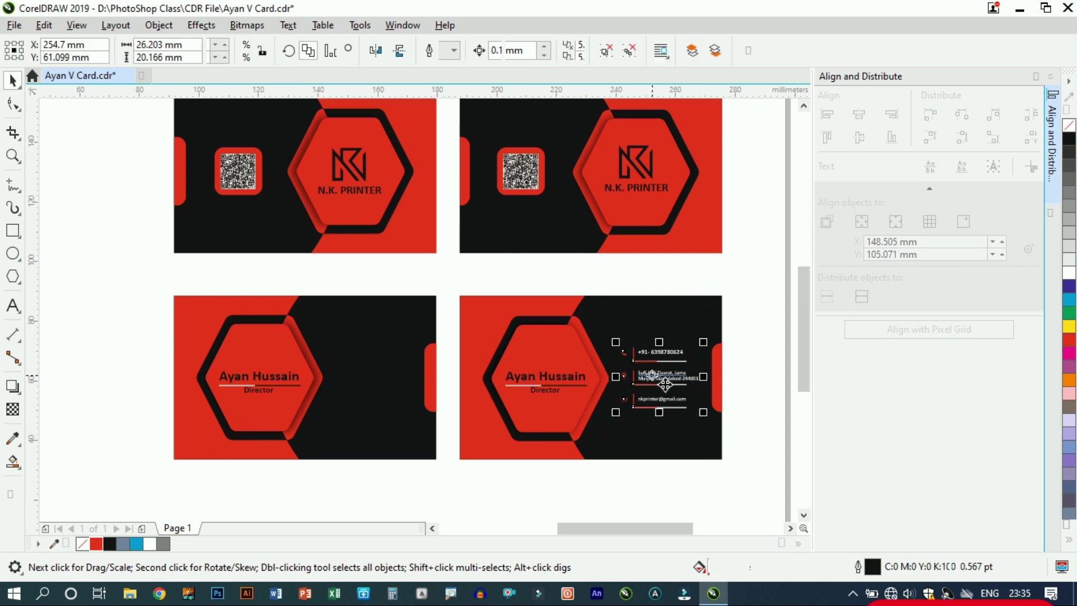
pyautogui.moveTo(642, 387); pyautogui.dragTo(375, 378)
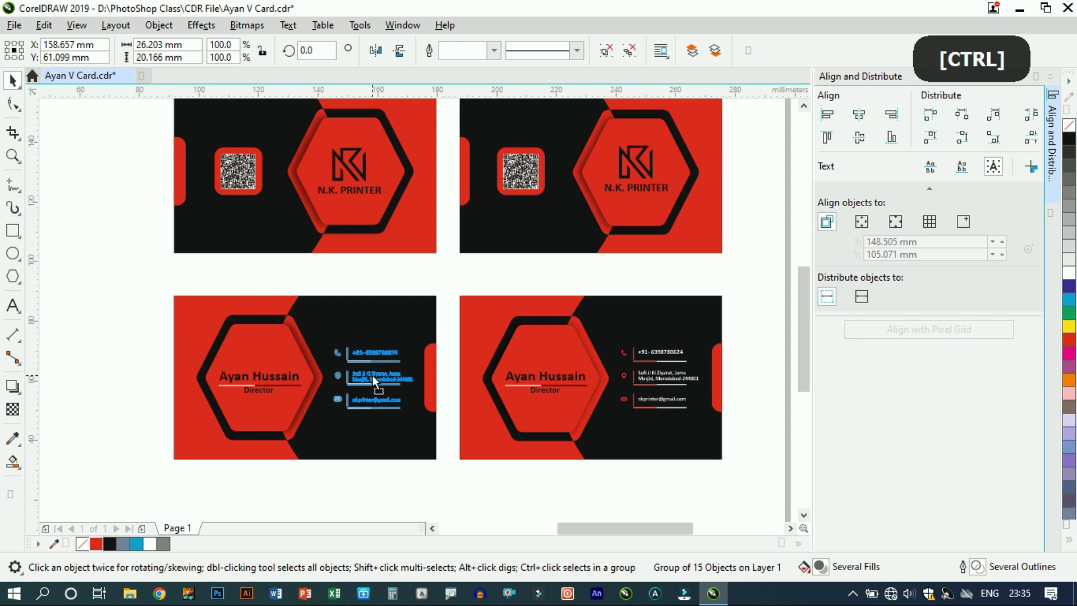
pyautogui.moveTo(373, 375); pyautogui.dragTo(380, 384)
pyautogui.keyDown('shift'); pyautogui.click(395, 321); pyautogui.keyUp('shift')
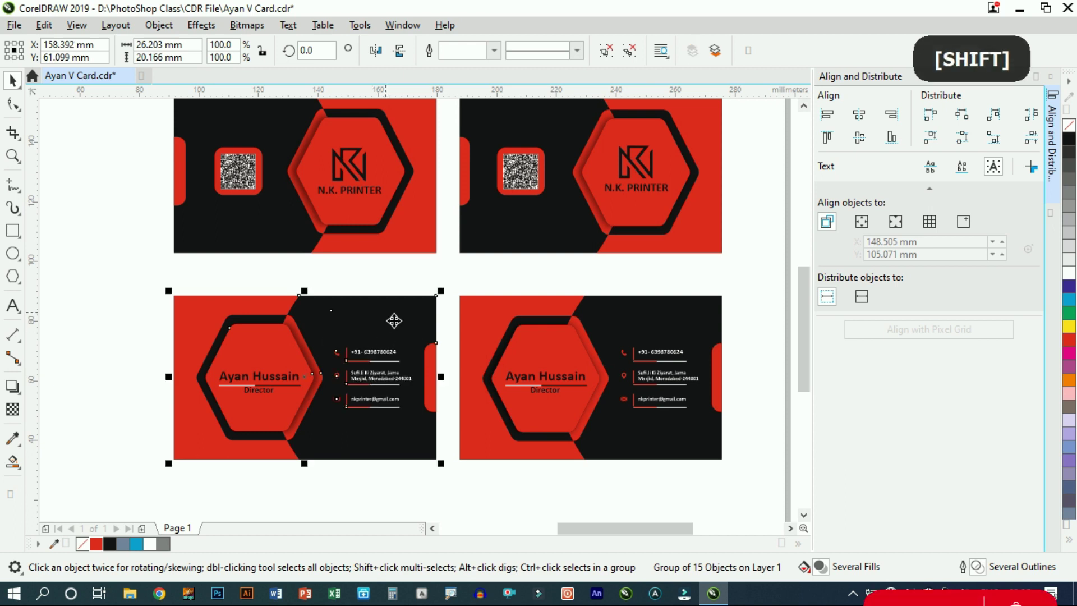
pyautogui.press('e')
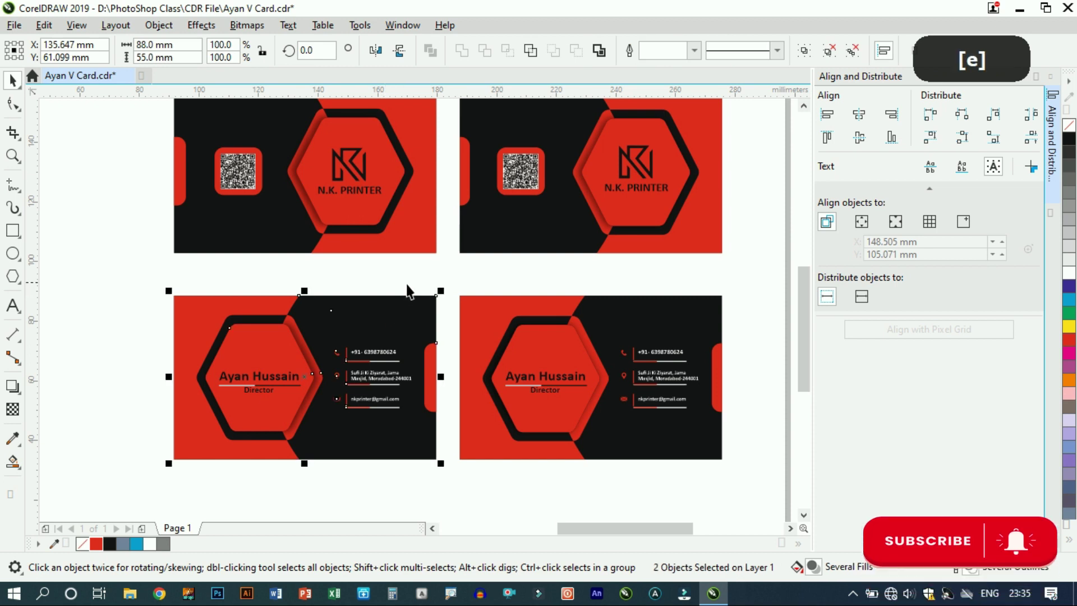
pyautogui.click(410, 276)
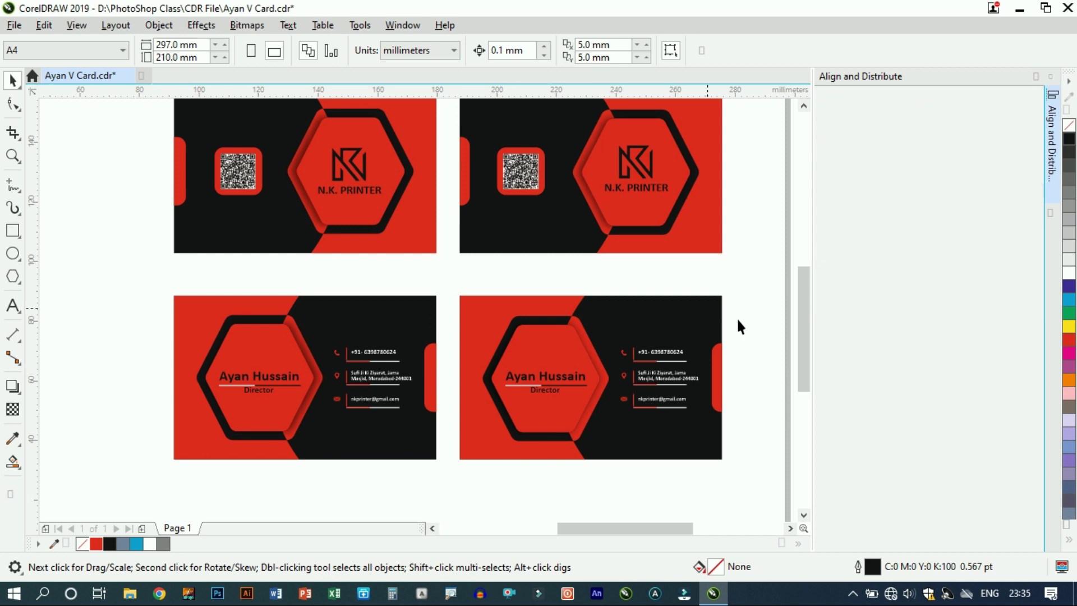
# Step: Hide the Align and Distribute docker and zoom the view to frame all four cards
pyautogui.hotkey('ctrl', 'shift', 'a')
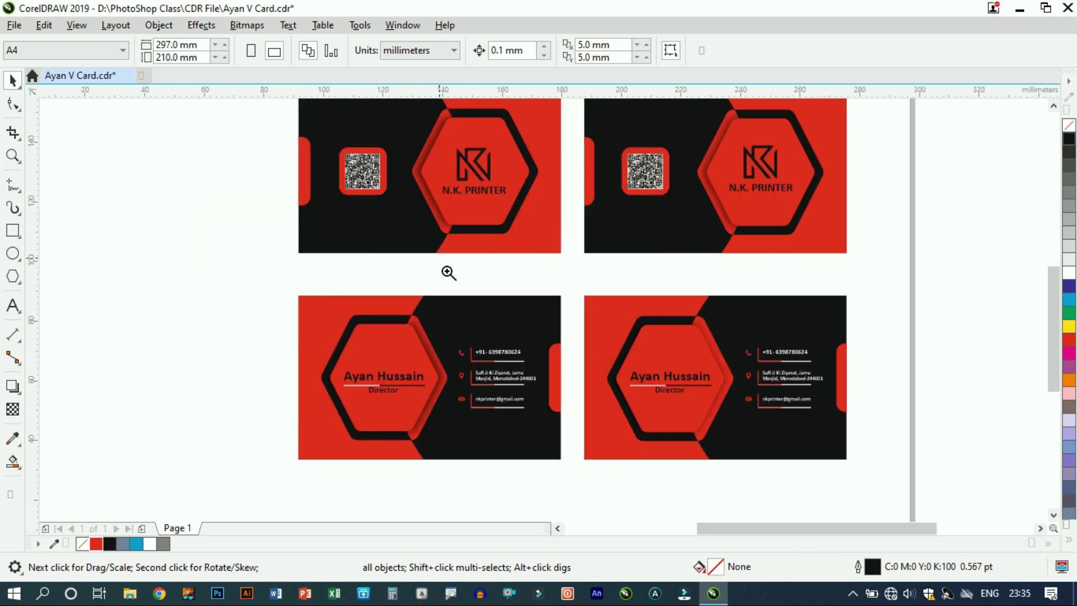
pyautogui.rightClick(402, 228)
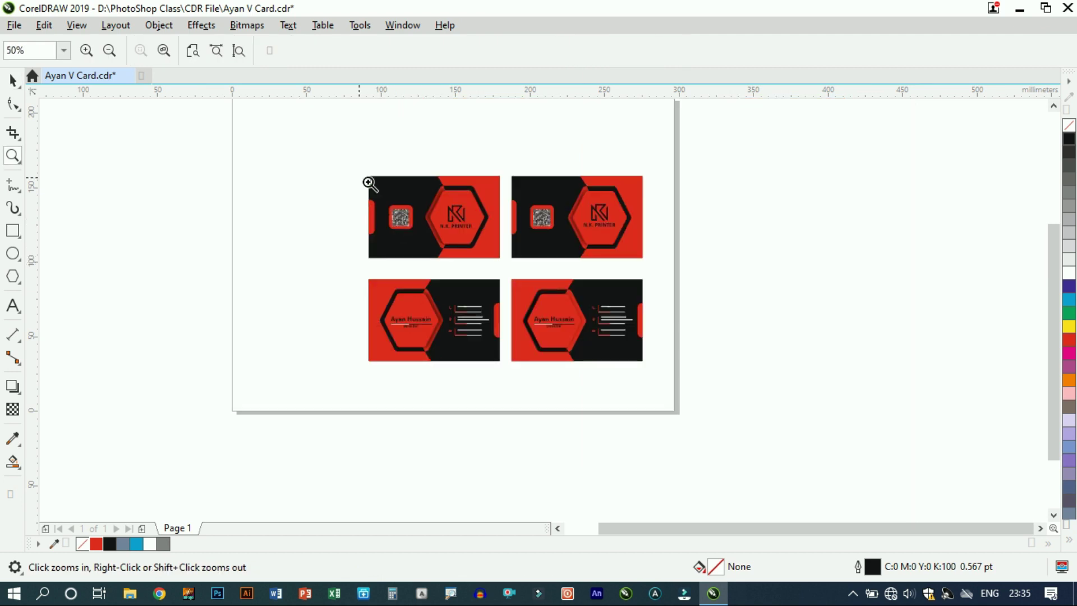
pyautogui.moveTo(359, 168); pyautogui.dragTo(651, 372)
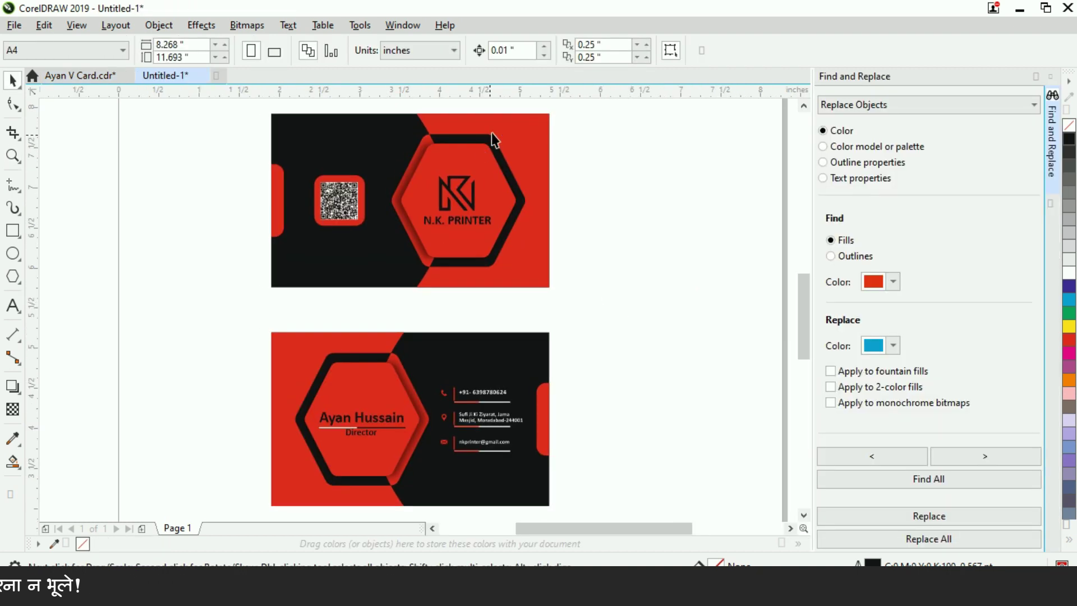
# Step: Fill the upper card's red background shape and inner hexagon with cyan (C:100 M:0 Y:0 K:0)
pyautogui.click(519, 130)
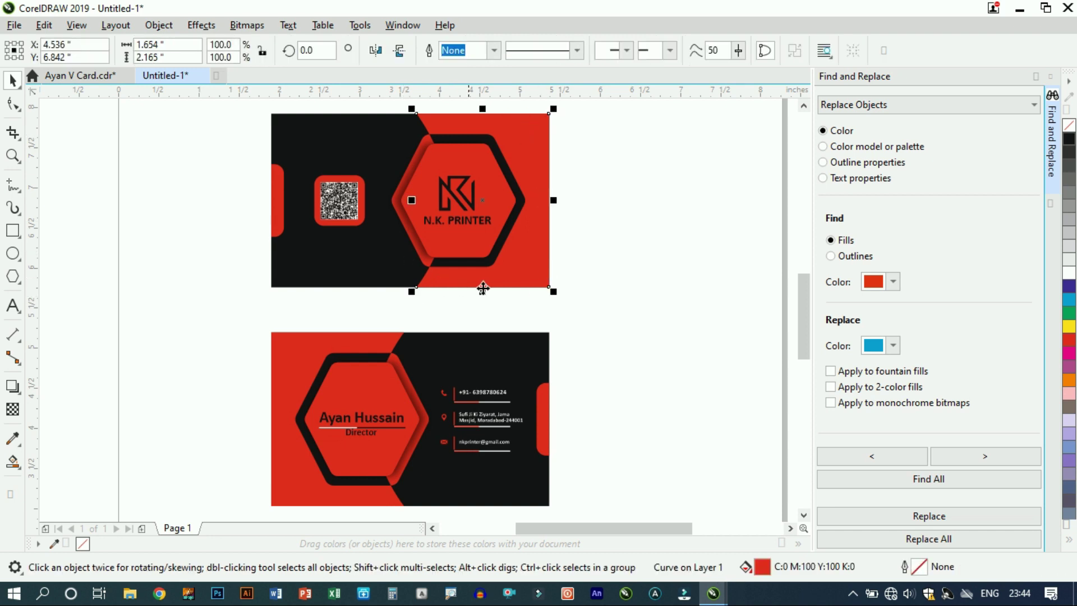
pyautogui.keyDown('shift'); pyautogui.click(486, 163); pyautogui.keyUp('shift')
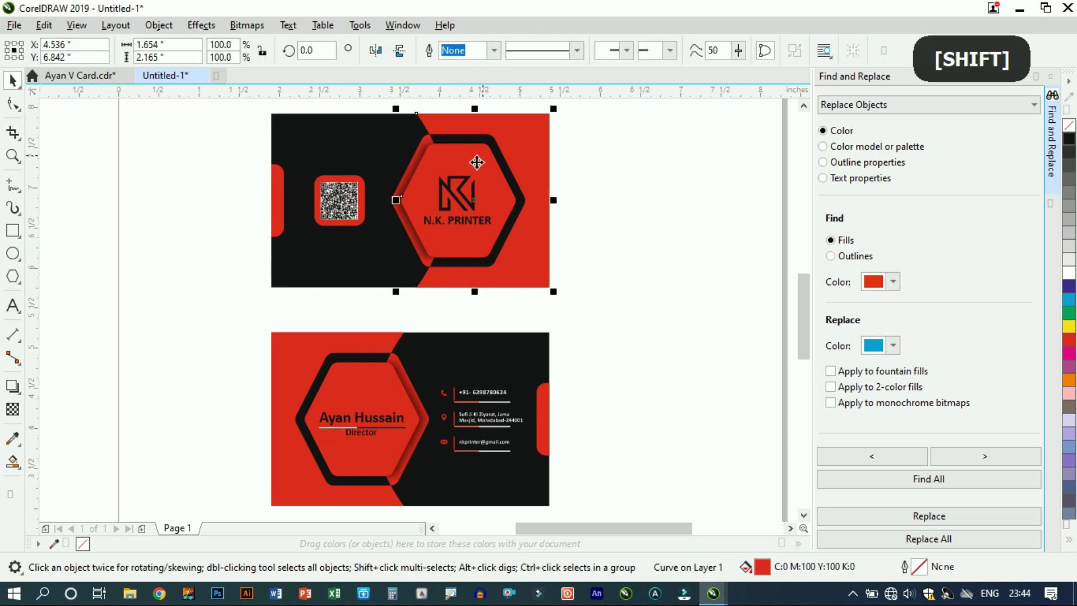
pyautogui.click(1069, 298)
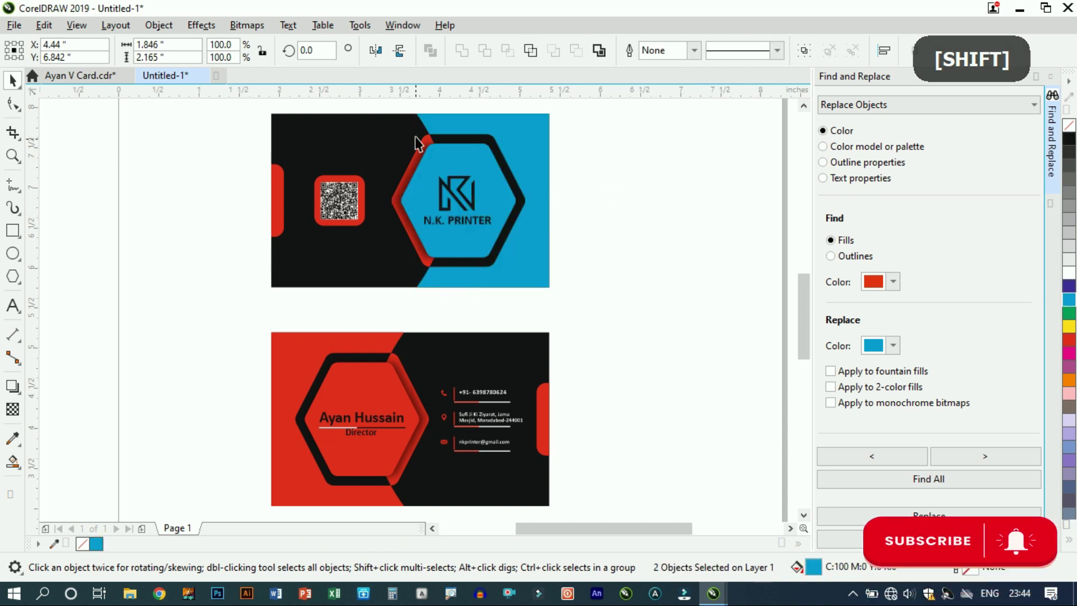
# Step: Try to select the red part of the upper card's hexagon border at its upper and lower corners
pyautogui.scroll(2, 418, 143)
pyautogui.press('Escape')
pyautogui.scroll(2, 440, 143)
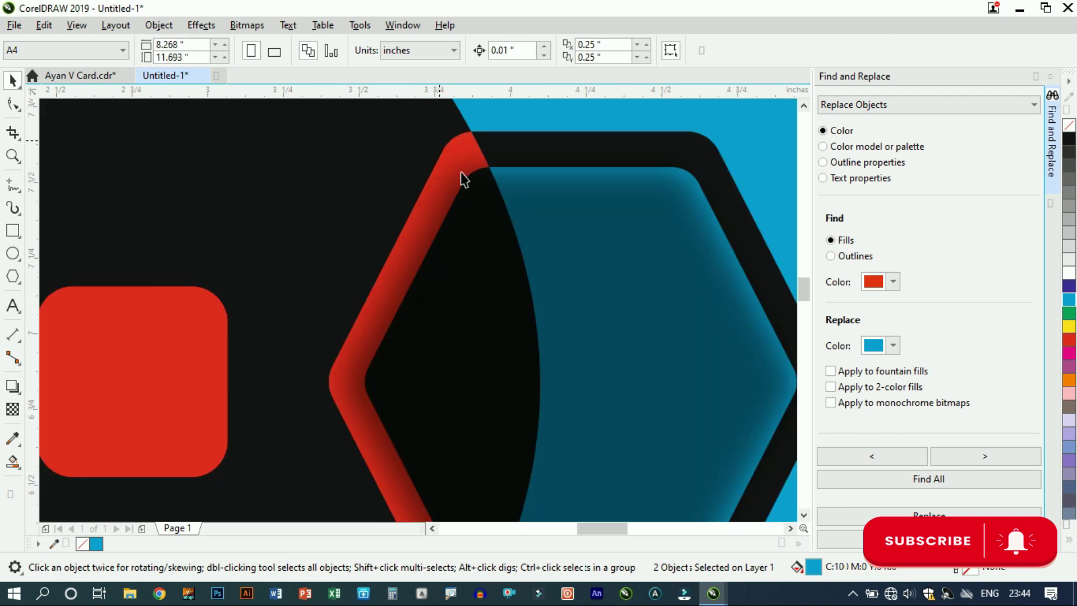
pyautogui.click(469, 176)
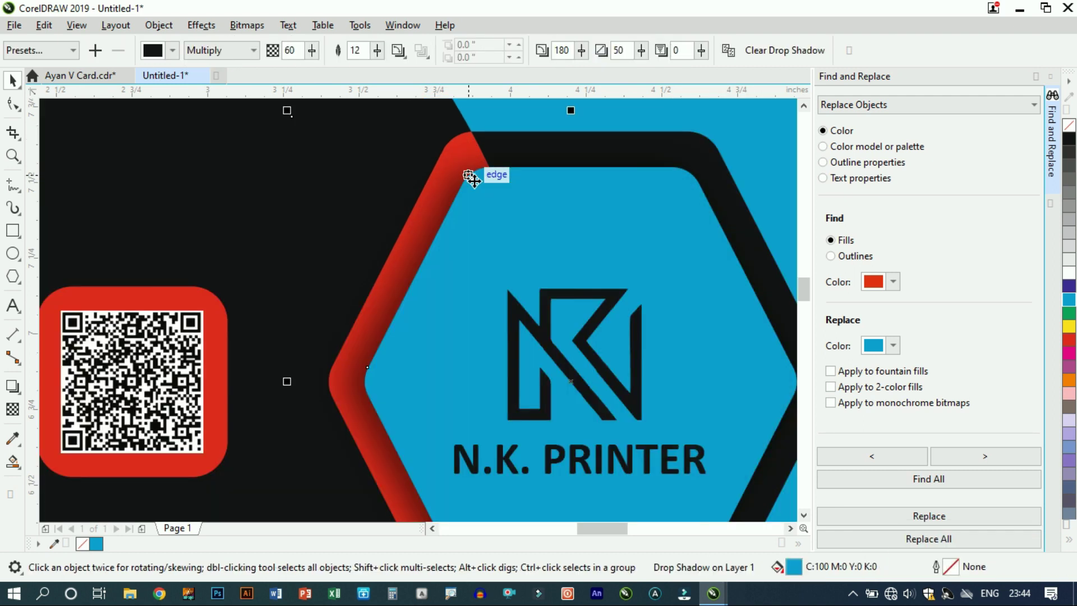
pyautogui.scroll(-2, 472, 180)
pyautogui.click(723, 149)
pyautogui.scroll(2, 469, 400)
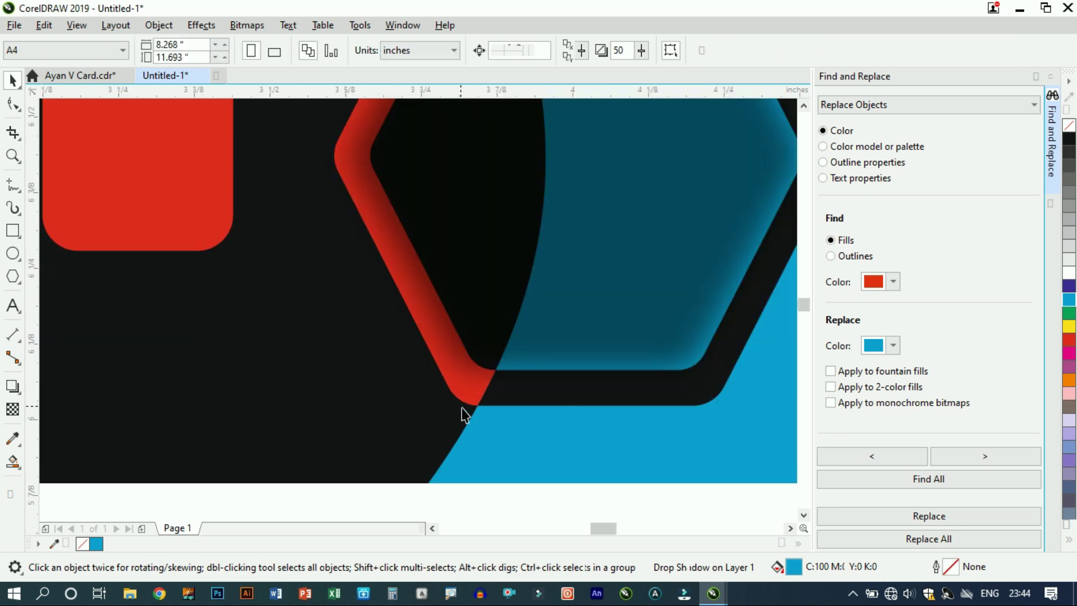
pyautogui.scroll(2, 469, 401)
pyautogui.click(473, 409)
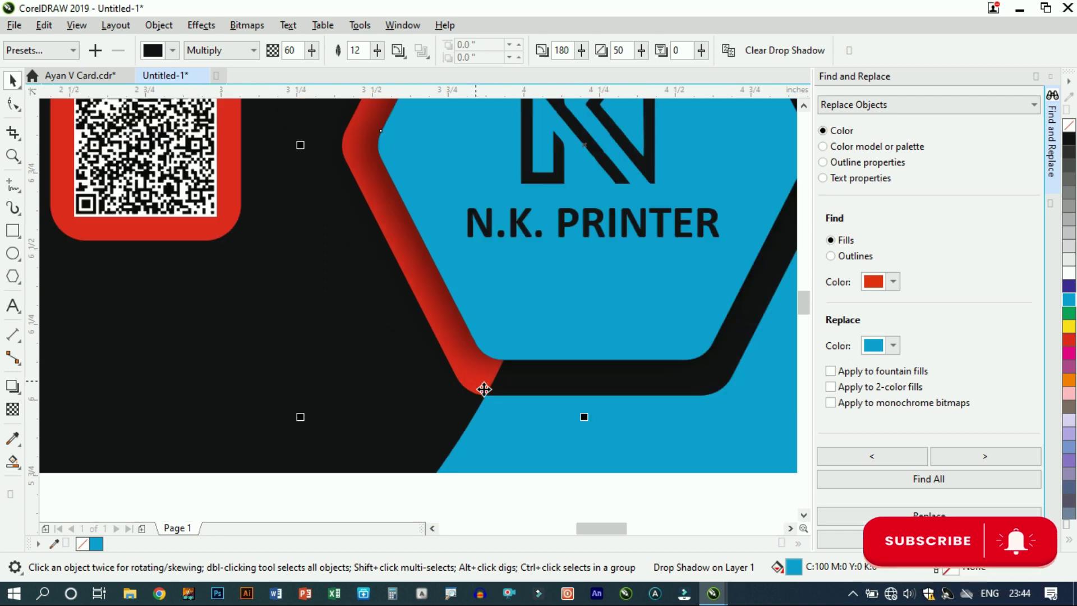
pyautogui.scroll(-2, 483, 387)
pyautogui.scroll(-2, 484, 388)
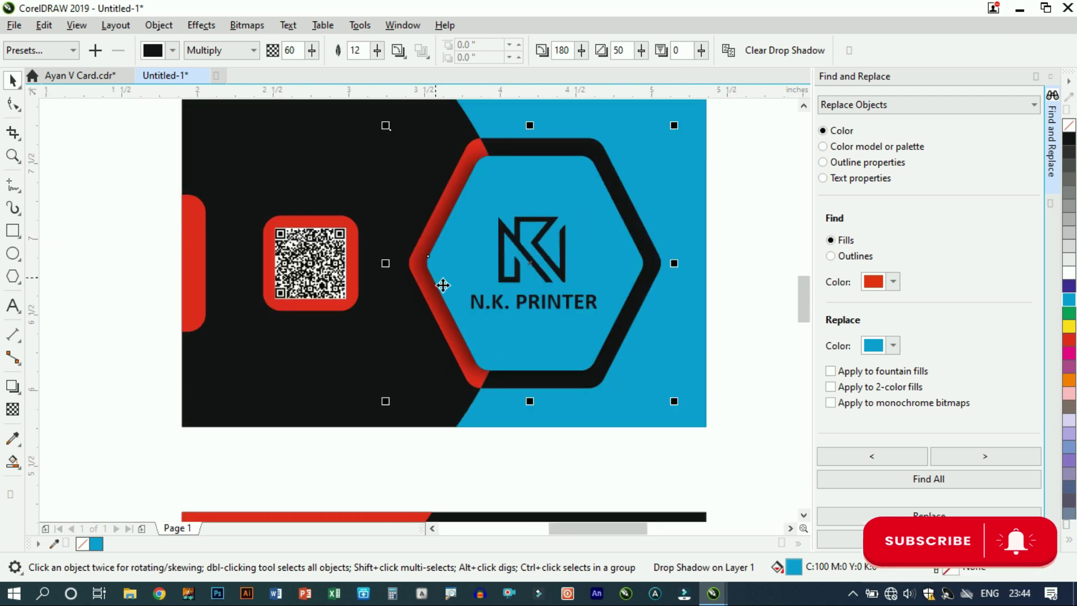
# Step: Fill the rounded square behind the QR code and the tab on the upper card's edge with cyan
pyautogui.click(289, 235)
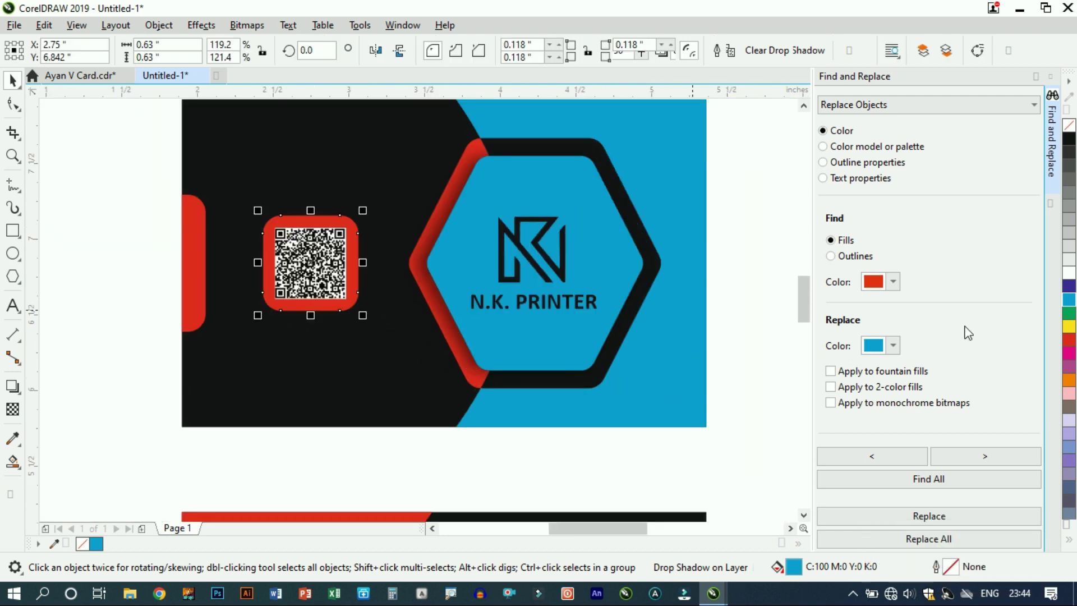
pyautogui.moveTo(1070, 300); pyautogui.dragTo(362, 230)
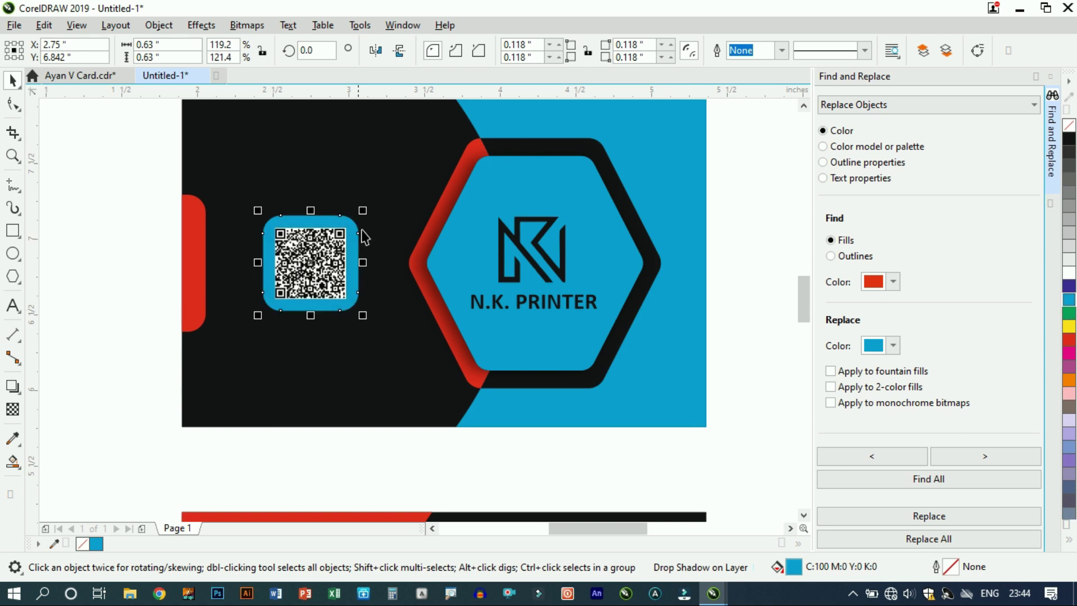
pyautogui.click(204, 235)
pyautogui.moveTo(1071, 308); pyautogui.dragTo(359, 278)
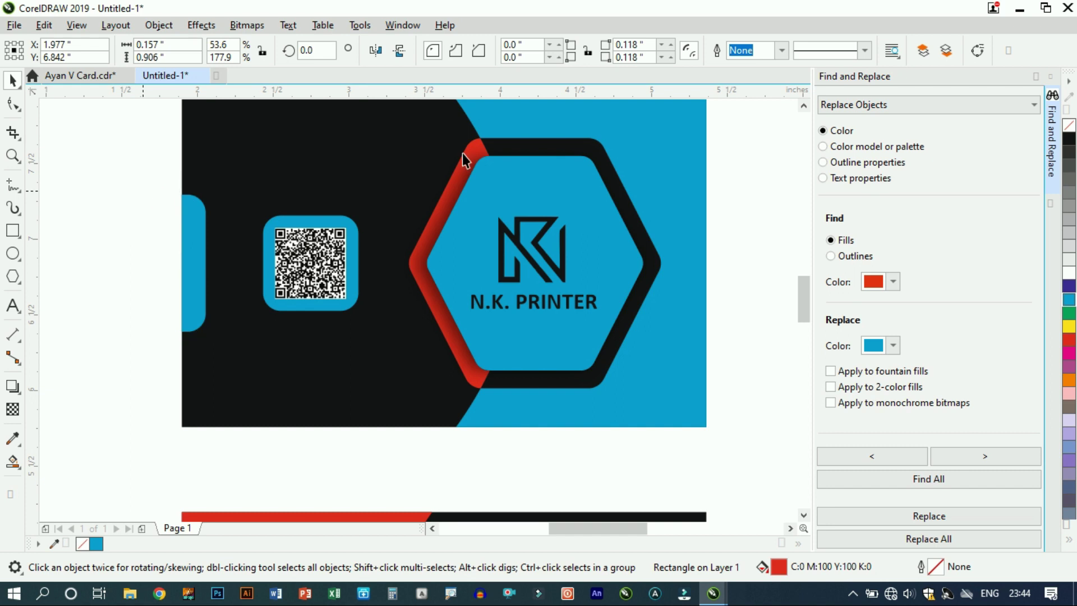
# Step: Try to select the red part of the upper card's hexagon border beneath its drop shadow at the upper corner
pyautogui.scroll(2, 482, 143)
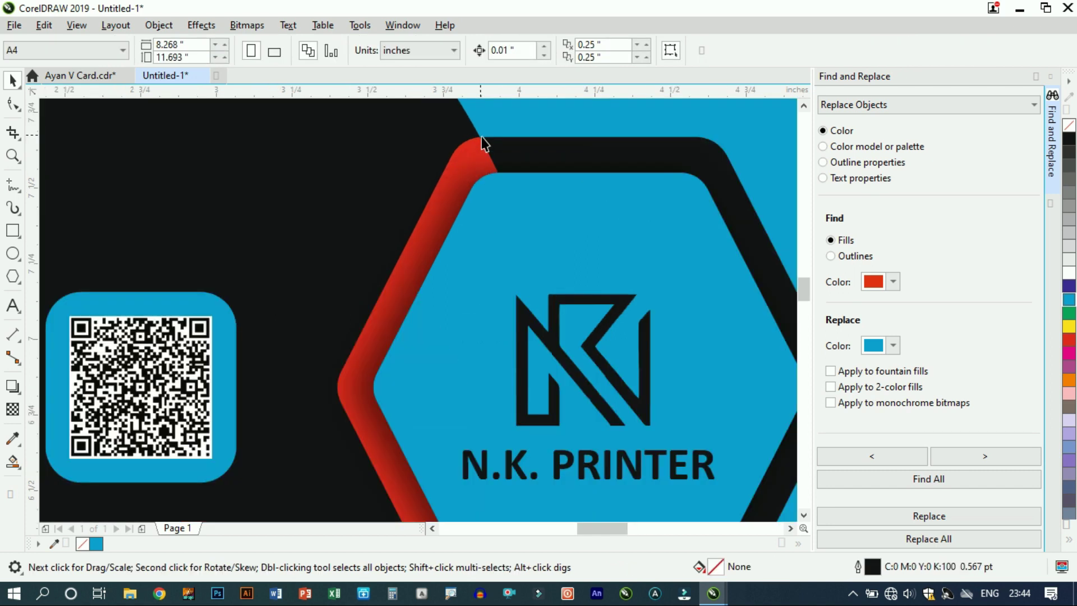
pyautogui.scroll(2, 482, 144)
pyautogui.scroll(3, 481, 144)
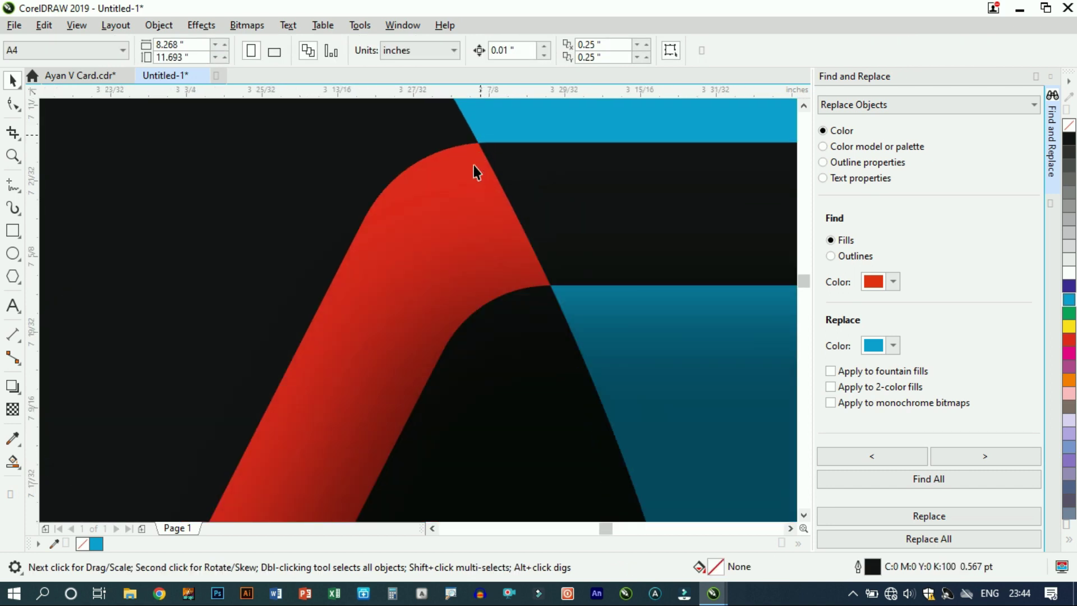
pyautogui.click(472, 172)
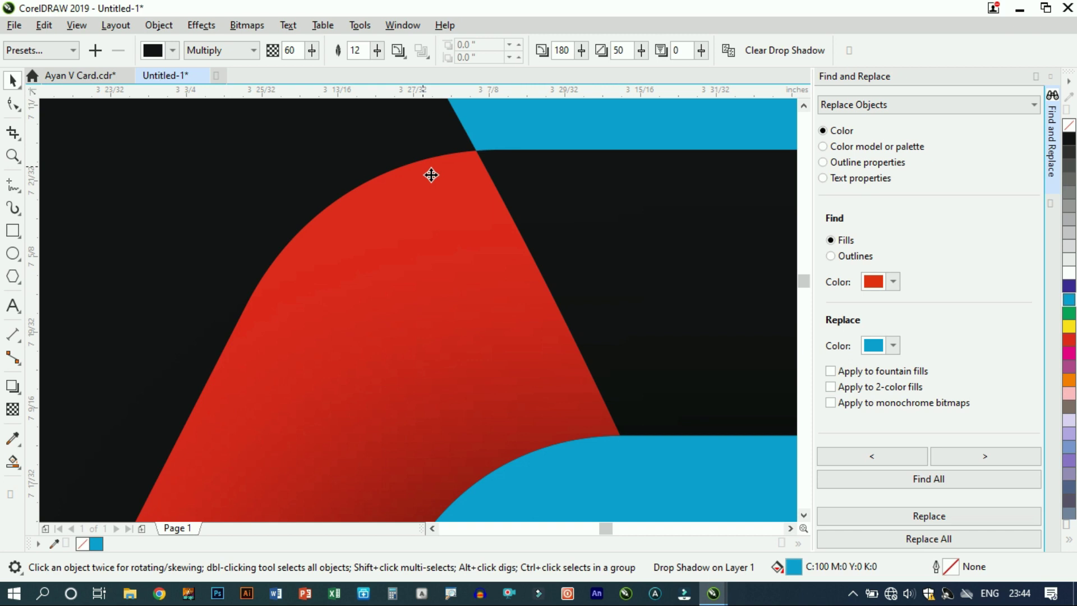
pyautogui.keyDown('ctrl'); pyautogui.click(465, 175); pyautogui.keyUp('ctrl')
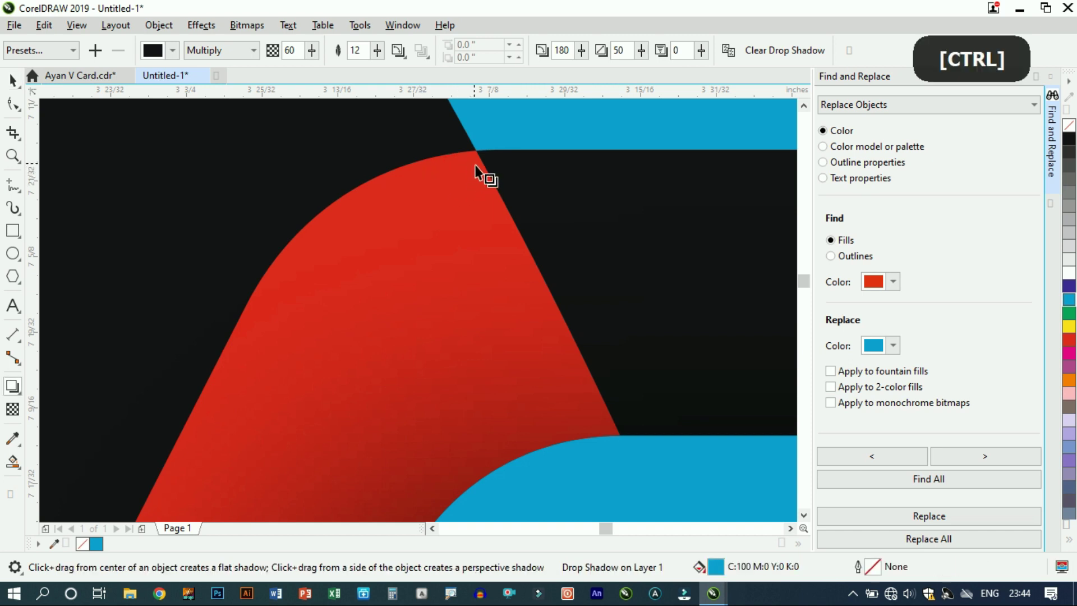
pyautogui.press('shift')
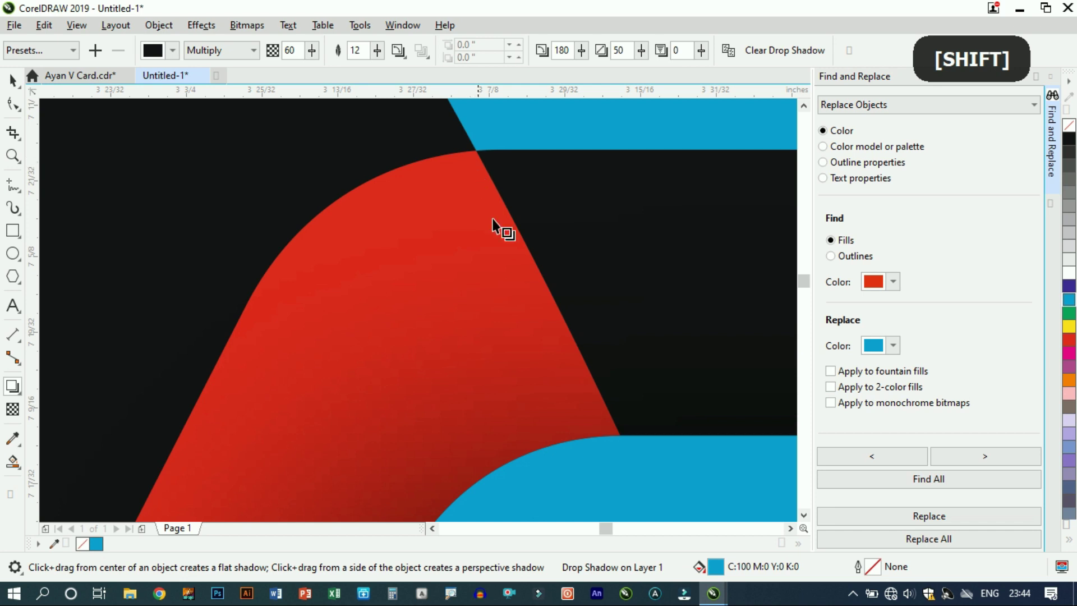
pyautogui.click(12, 79)
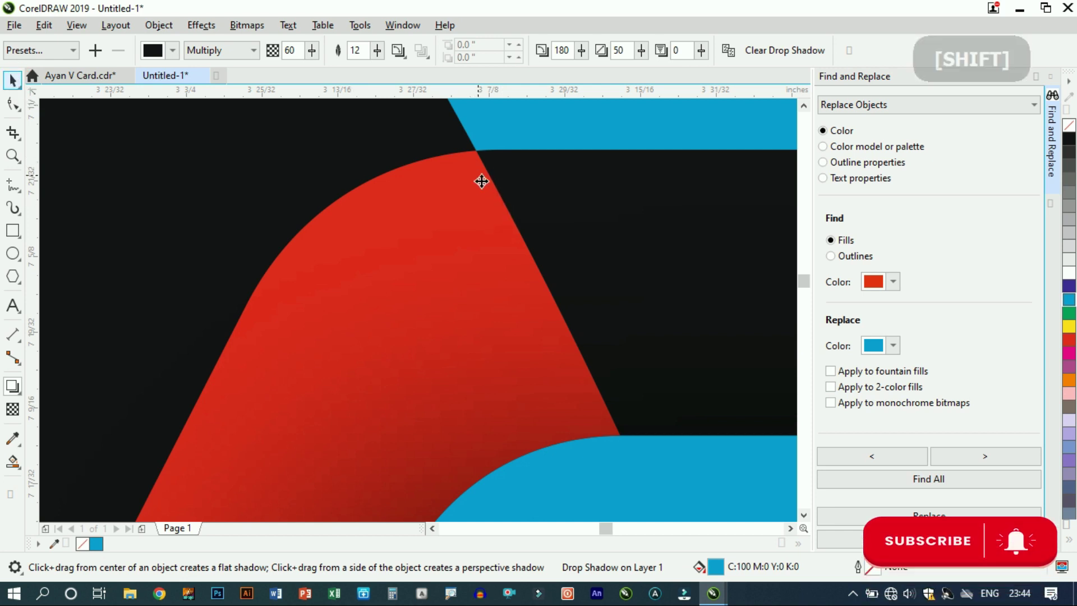
# Step: Select the red part of the upper card's hexagon border by enclosing it and fill it with cyan
pyautogui.scroll(-5, 483, 192)
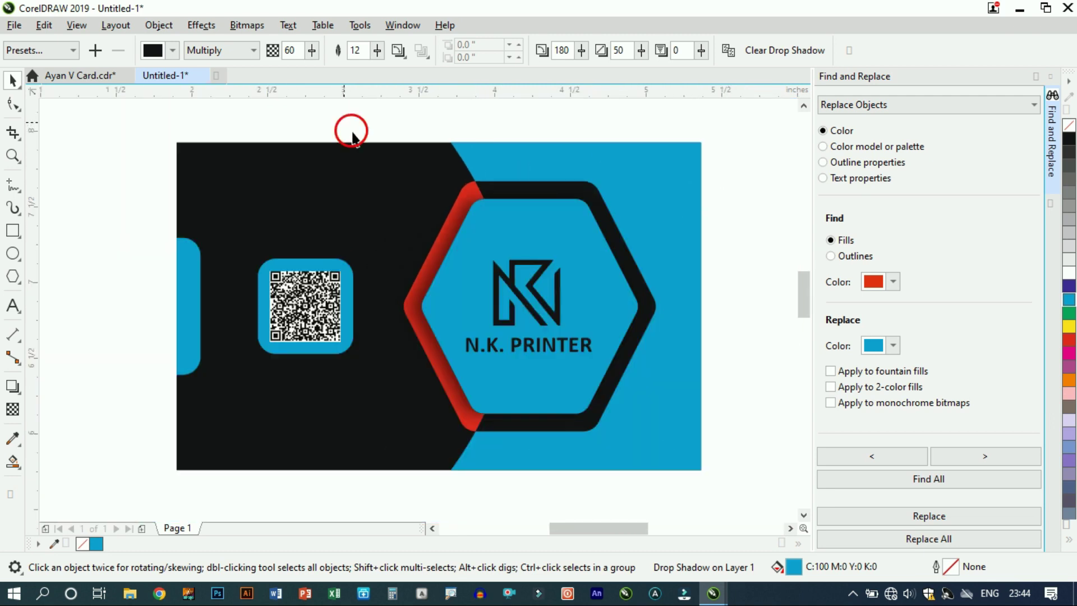
pyautogui.click(509, 447)
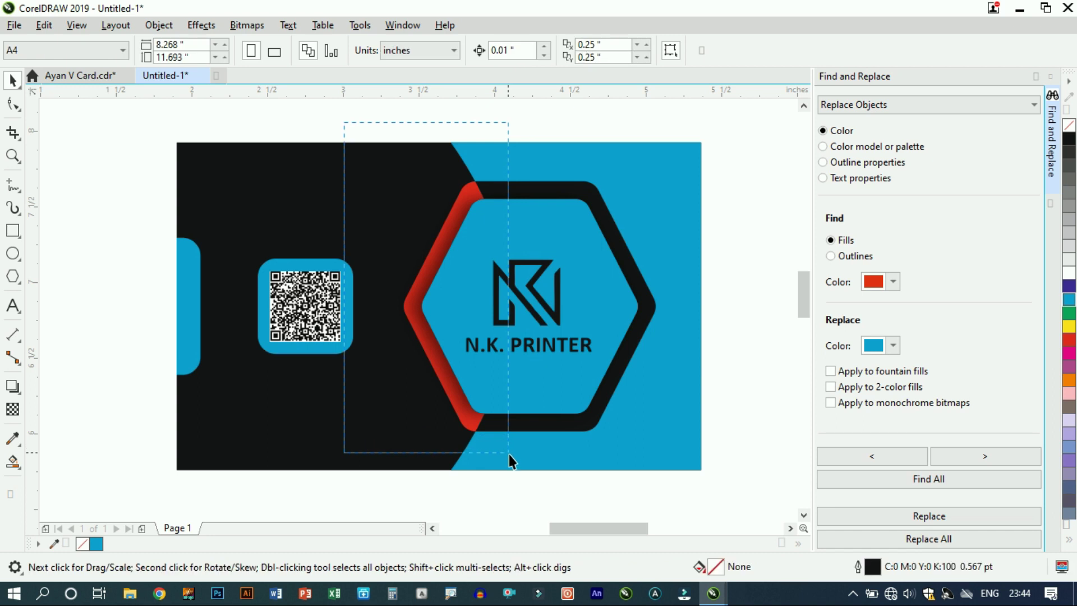
pyautogui.click(1068, 303)
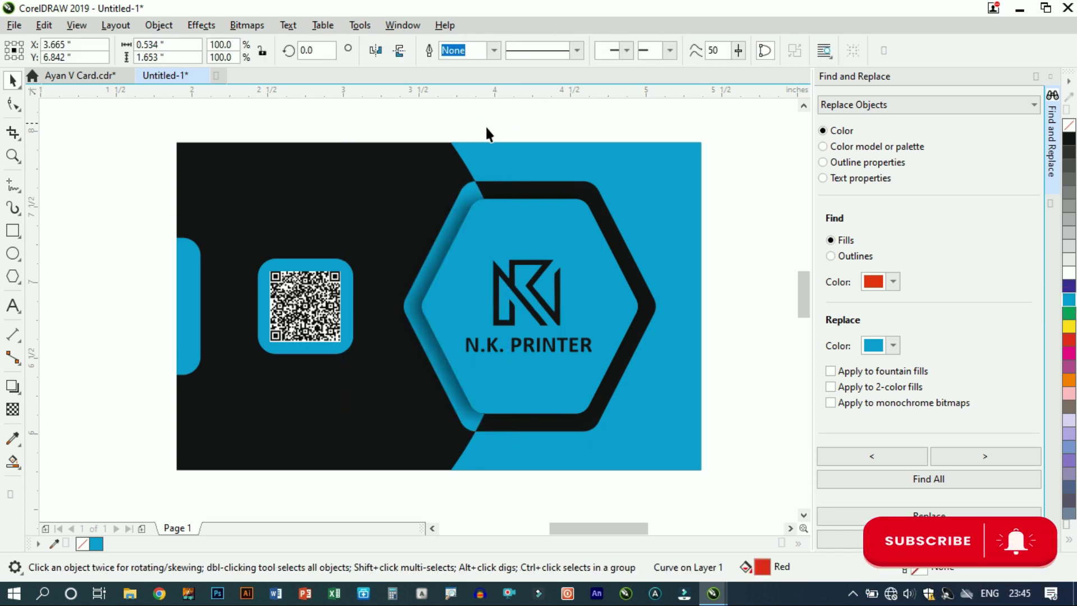
pyautogui.click(469, 133)
# Step: Fill the lower card's red background shape, inner hexagon, border part, contact icons and edge tab with cyan
pyautogui.scroll(-2, 469, 132)
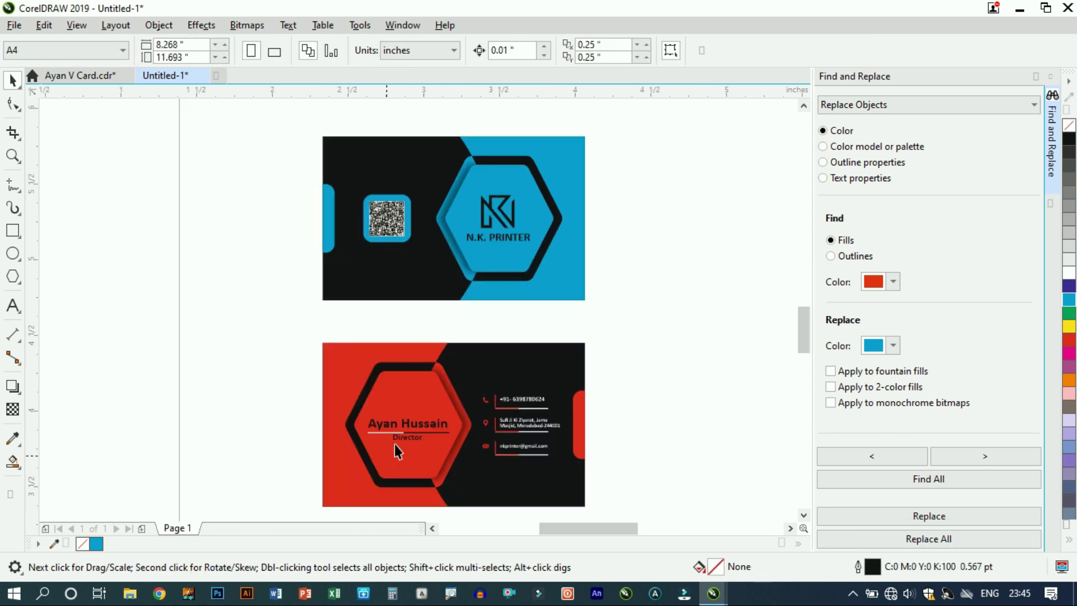
pyautogui.scroll(2, 408, 415)
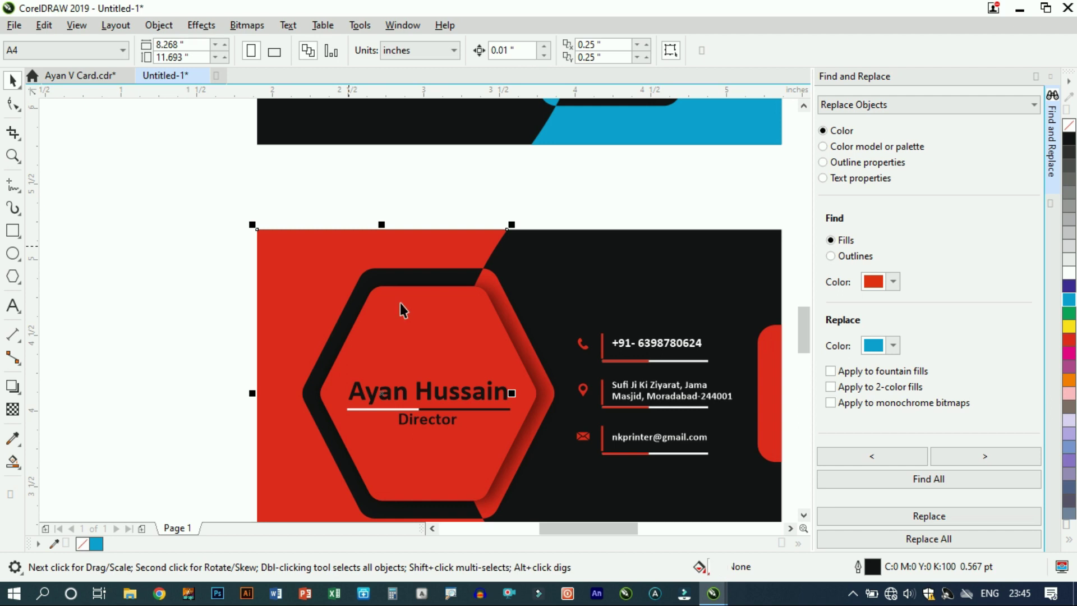
pyautogui.keyDown('shift'); pyautogui.click(452, 320); pyautogui.keyUp('shift')
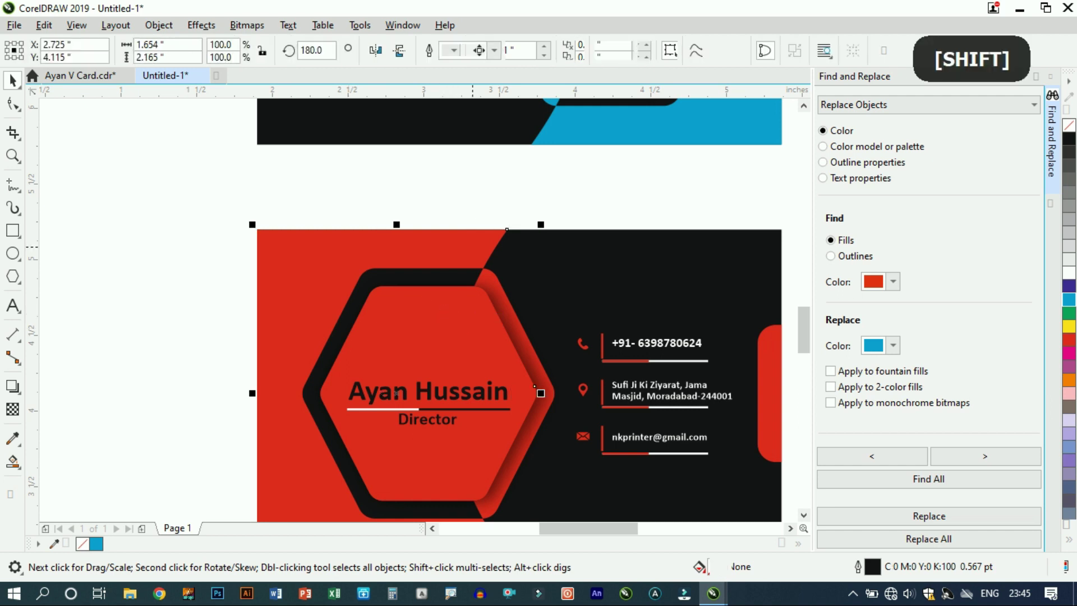
pyautogui.moveTo(457, 219); pyautogui.dragTo(594, 492)
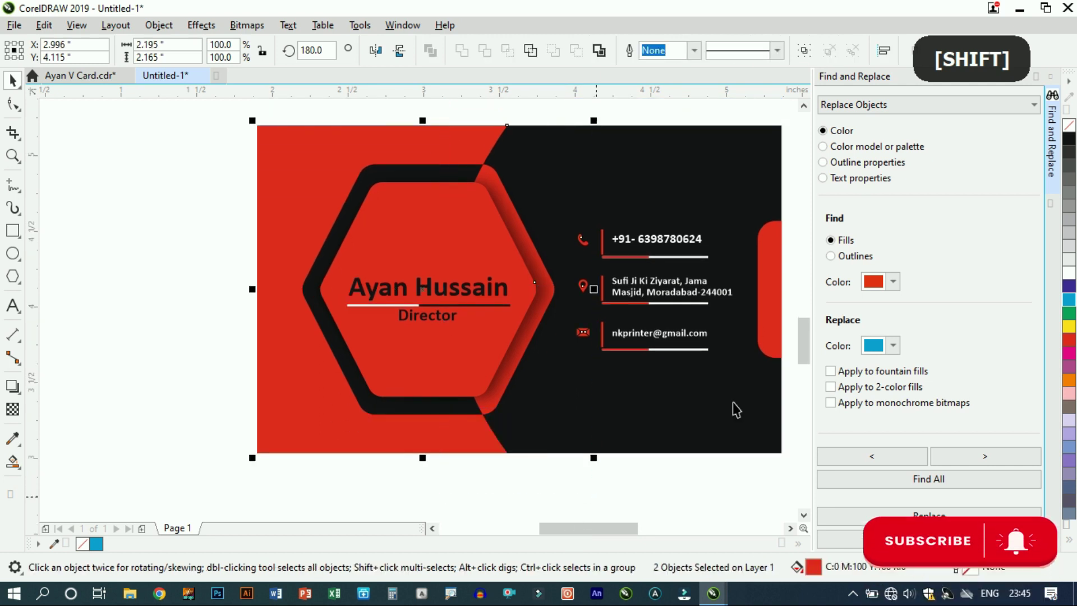
pyautogui.keyDown('shift'); pyautogui.click(770, 281); pyautogui.keyUp('shift')
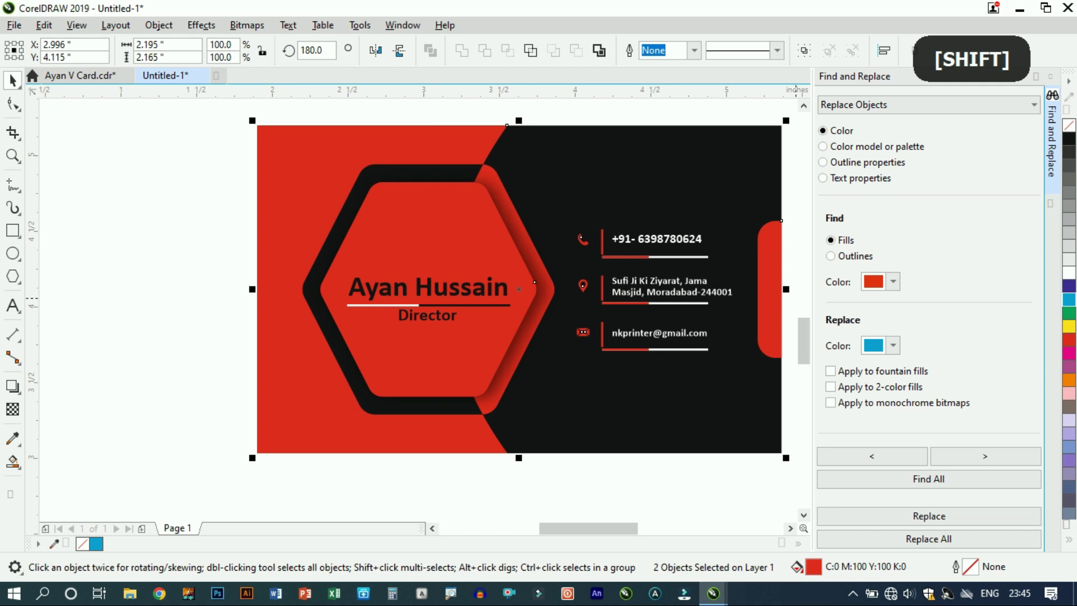
pyautogui.click(1065, 300)
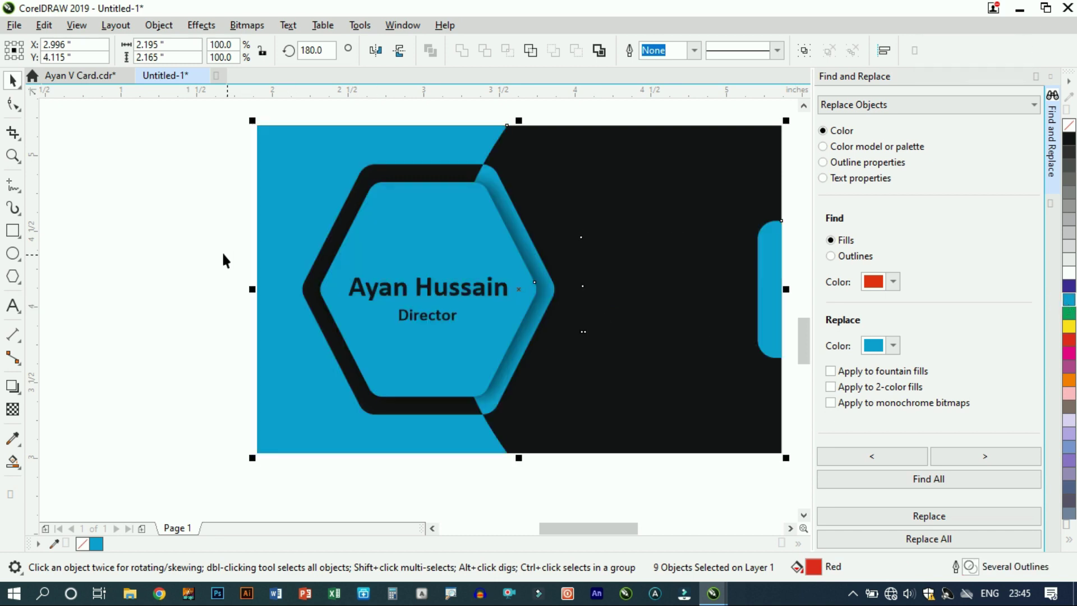
# Step: Recolour the red vertical bars and underline segments beside the lower card's three contact entries to cyan
pyautogui.keyDown('shift'); pyautogui.click(620, 259); pyautogui.keyUp('shift')
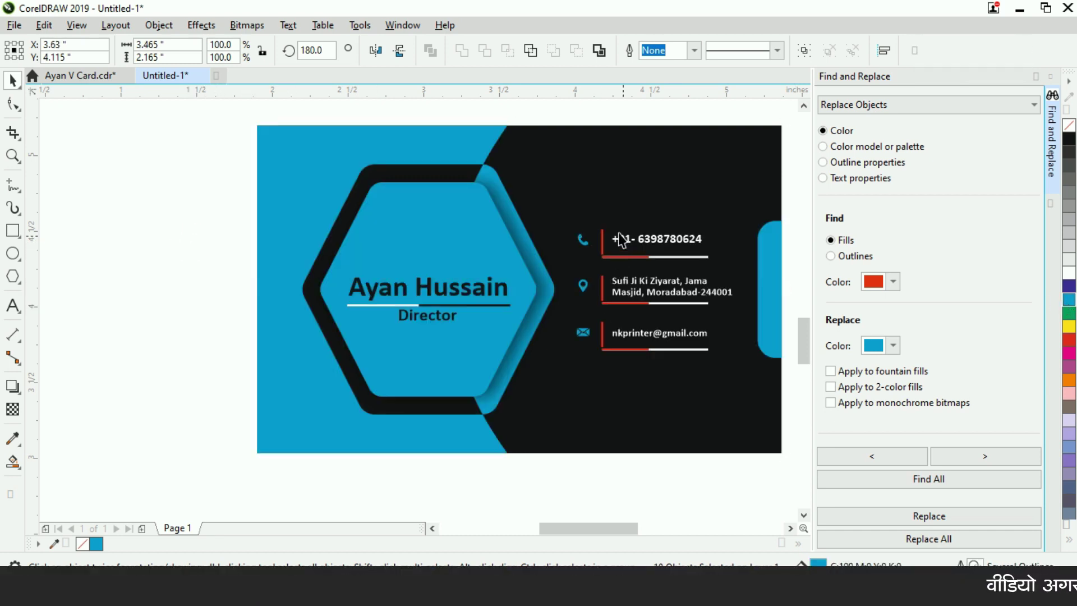
pyautogui.click(589, 120)
pyautogui.moveTo(585, 111); pyautogui.dragTo(664, 387)
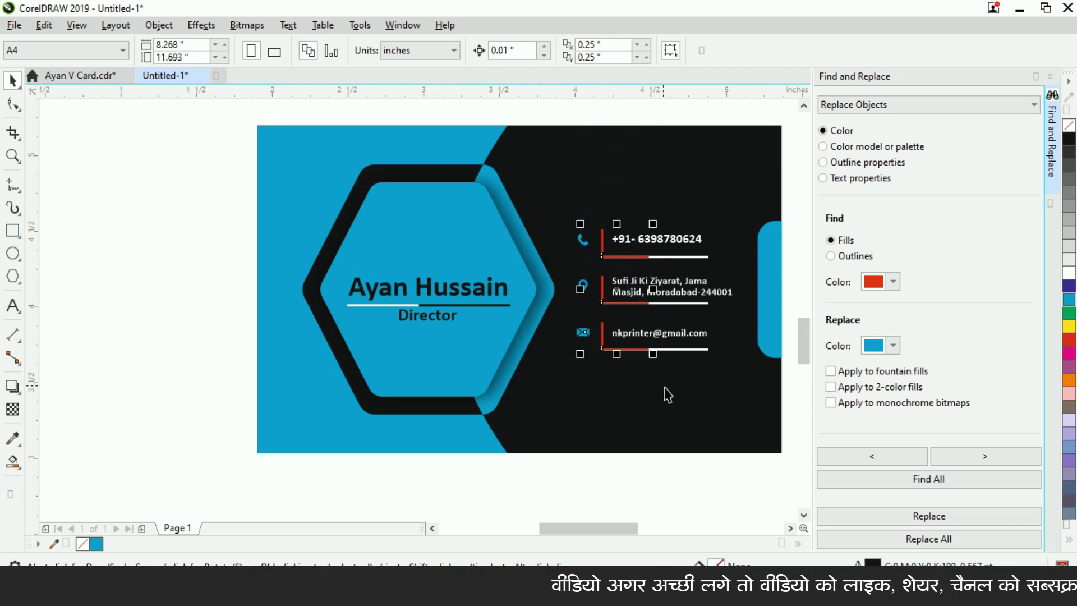
pyautogui.click(1069, 301)
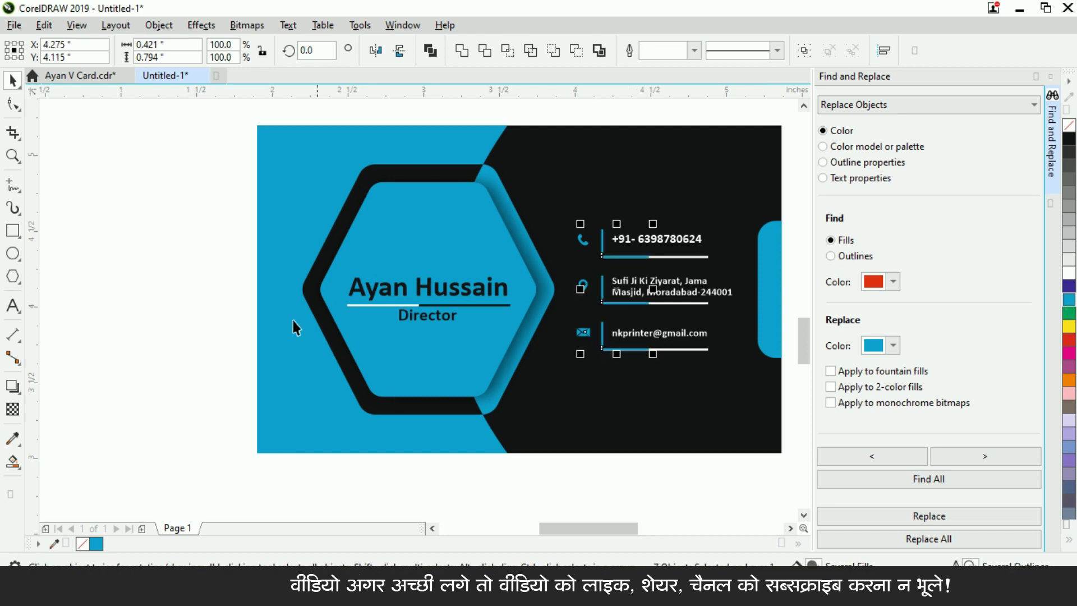
pyautogui.click(203, 268)
# Step: Zoom to both recoloured cards and examine them in full-screen preview
pyautogui.scroll(-2, 473, 361)
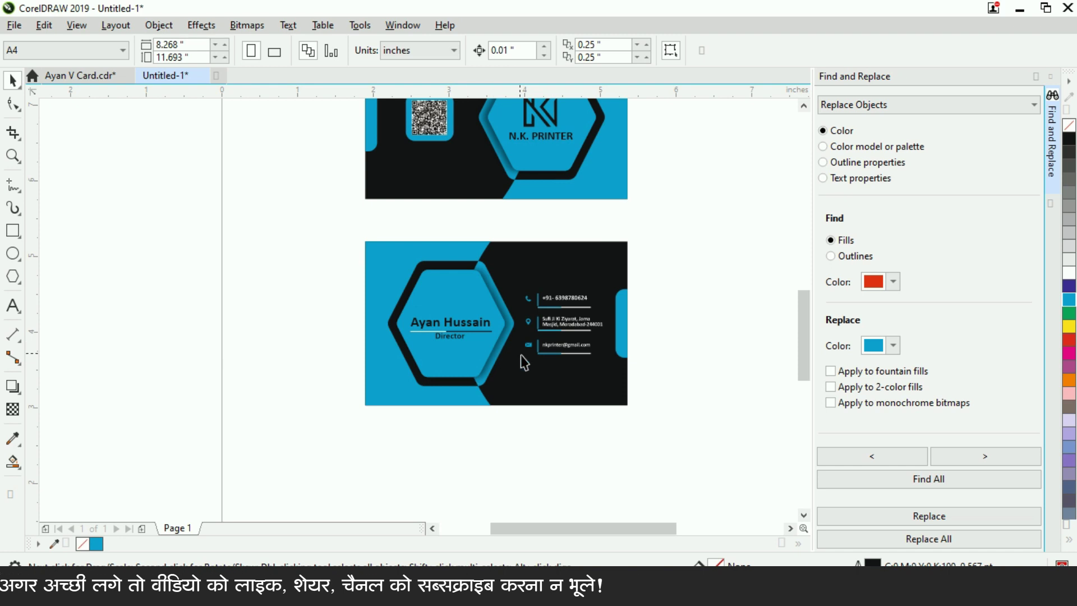
pyautogui.scroll(-2, 527, 355)
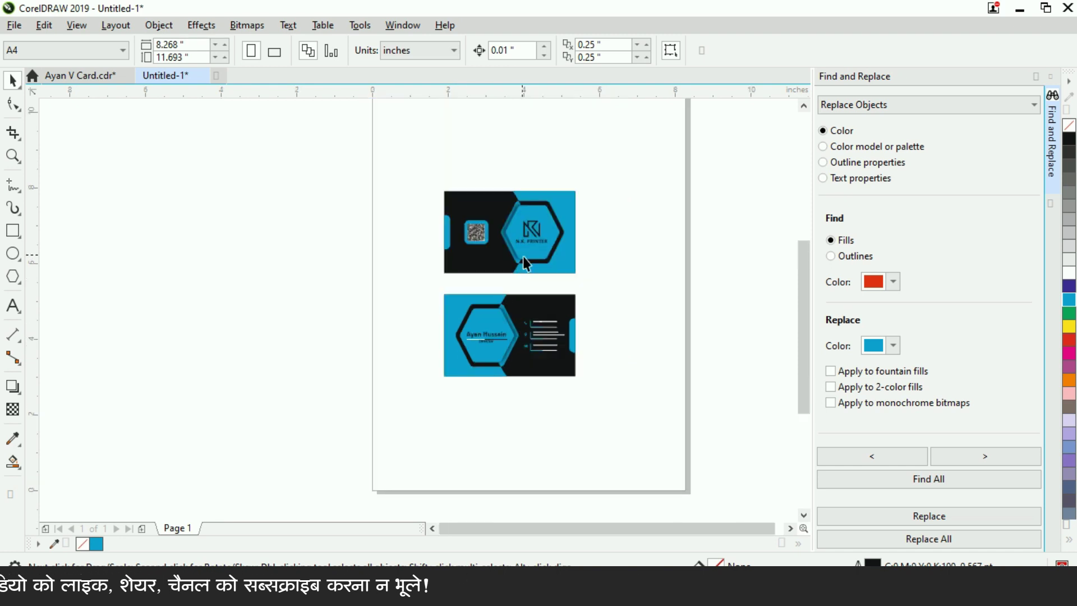
pyautogui.moveTo(401, 151); pyautogui.dragTo(625, 412)
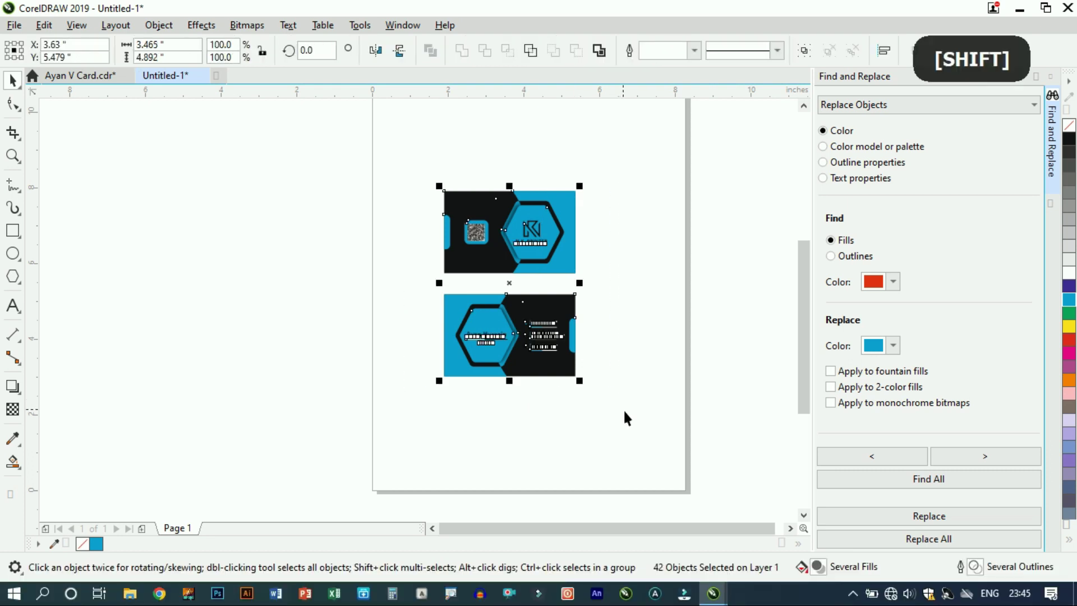
pyautogui.hotkey('shift', 'F2')
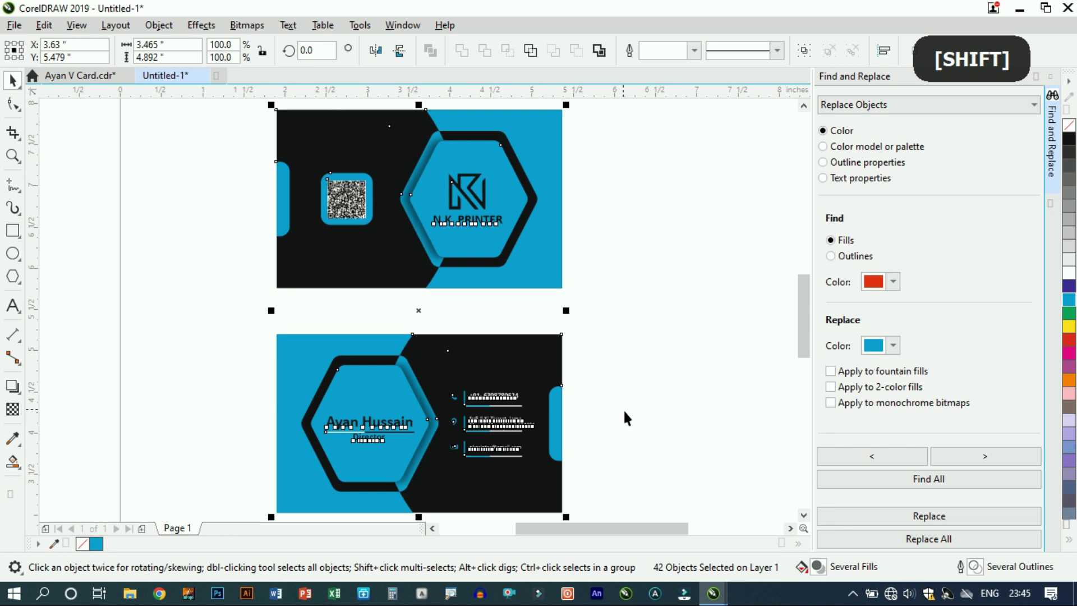
pyautogui.press('F9')
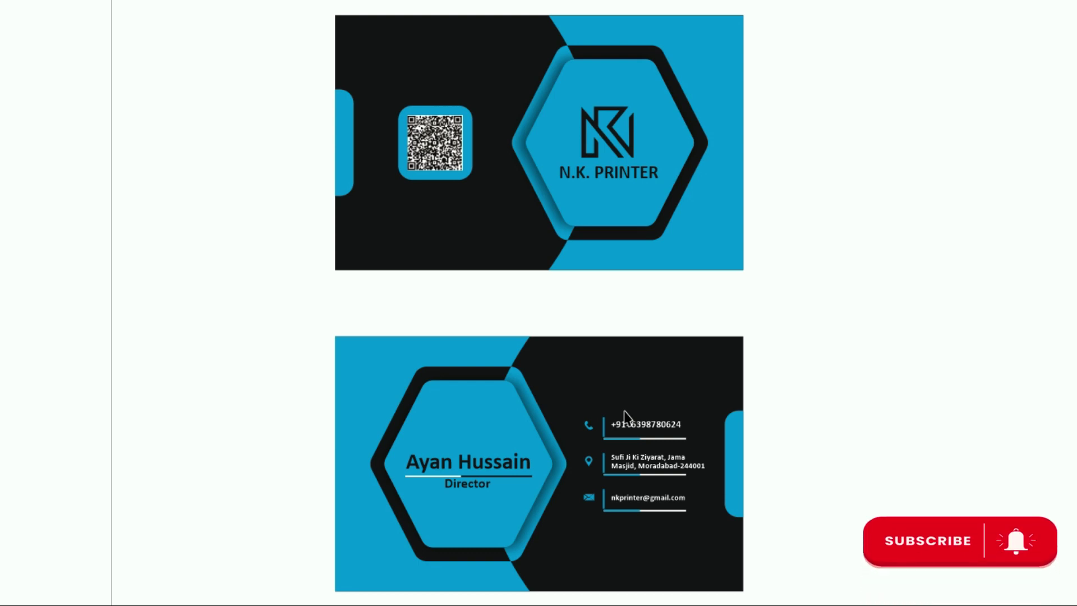
pyautogui.press('ctrl')
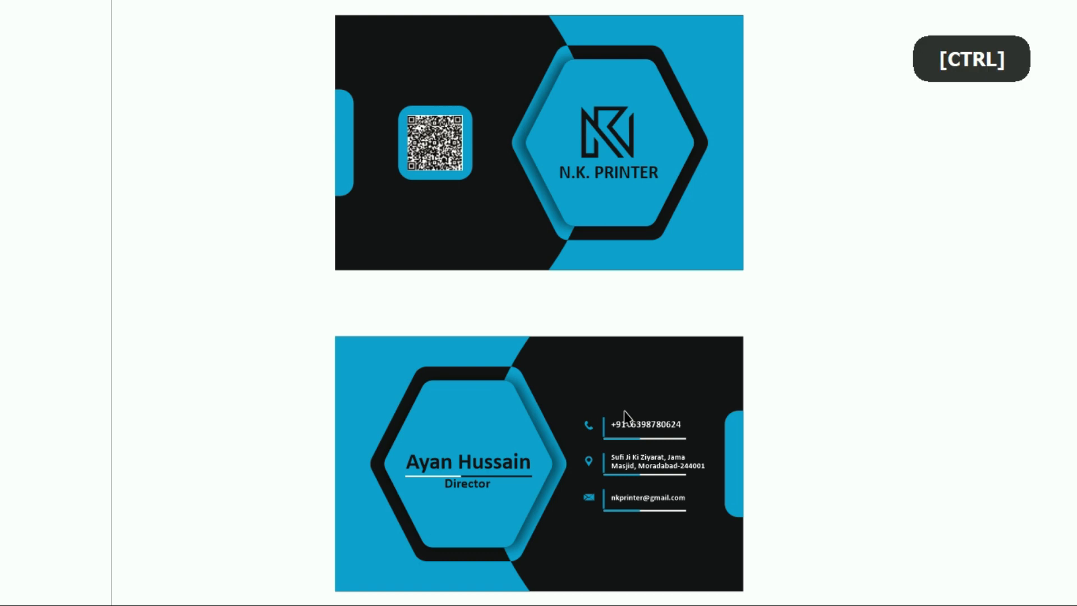